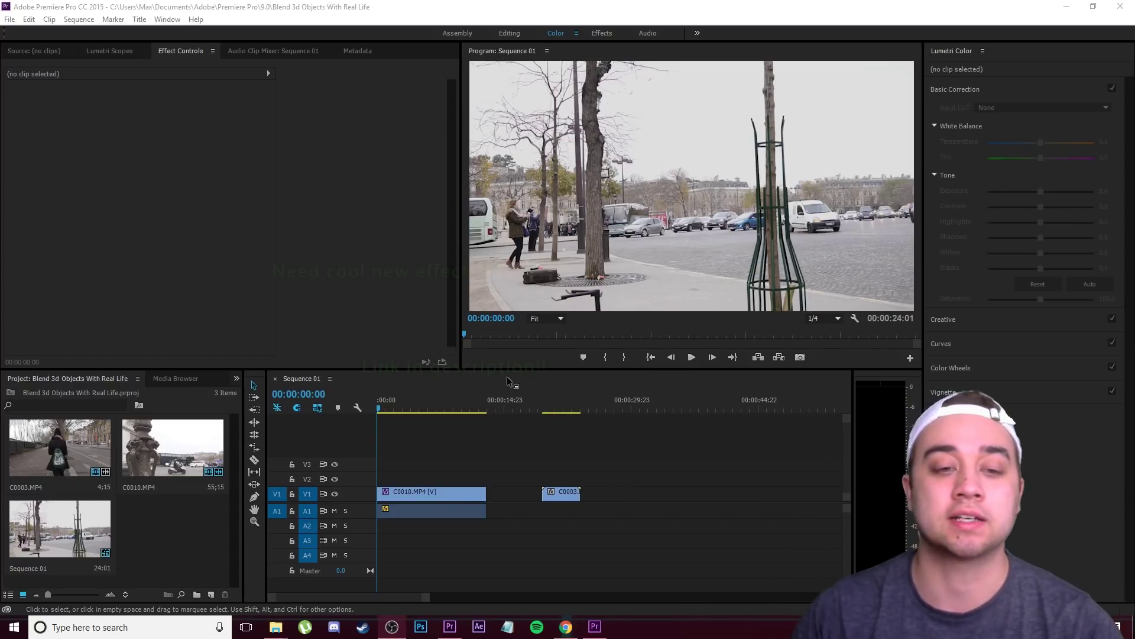
# Step: Scrub and play through the C0010.MP4 and C0003.MP4 clips on the timeline to review the footage
pyautogui.moveTo(435, 451); pyautogui.dragTo(460, 461)
pyautogui.moveTo(380, 407); pyautogui.dragTo(418, 408)
pyautogui.click(651, 469)
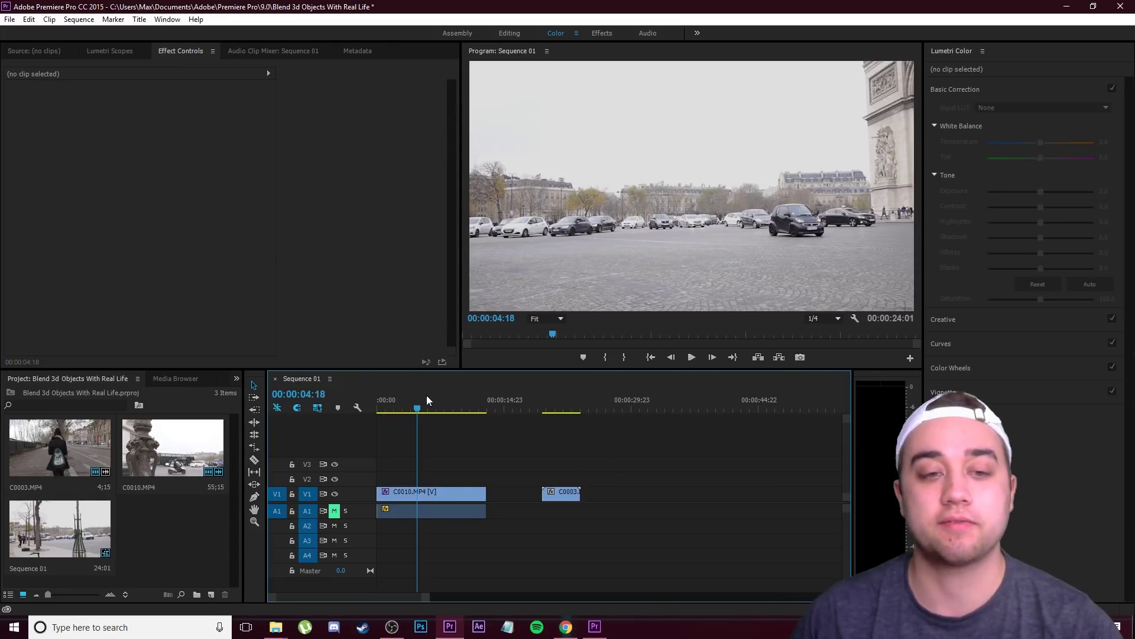
pyautogui.click(692, 356)
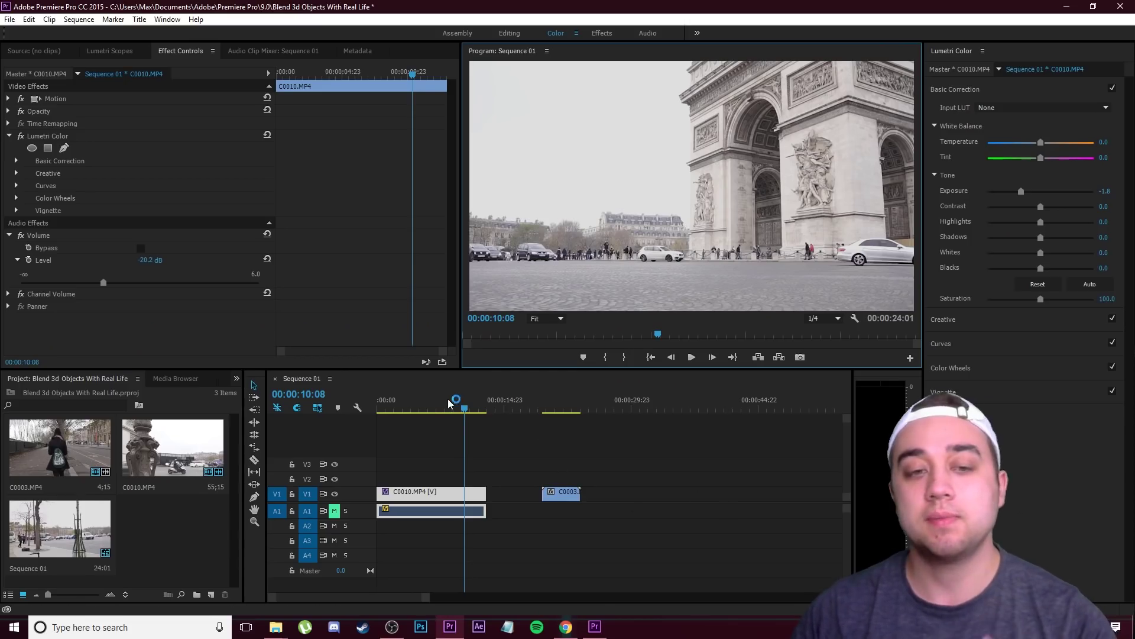
pyautogui.moveTo(459, 408); pyautogui.dragTo(549, 423)
pyautogui.click(692, 359)
pyautogui.click(692, 357)
# Step: Nest the C0003.MP4 clip on the timeline into its own sequence, keeping the suggested name
pyautogui.click(562, 494)
pyautogui.rightClick(569, 494)
pyautogui.click(598, 321)
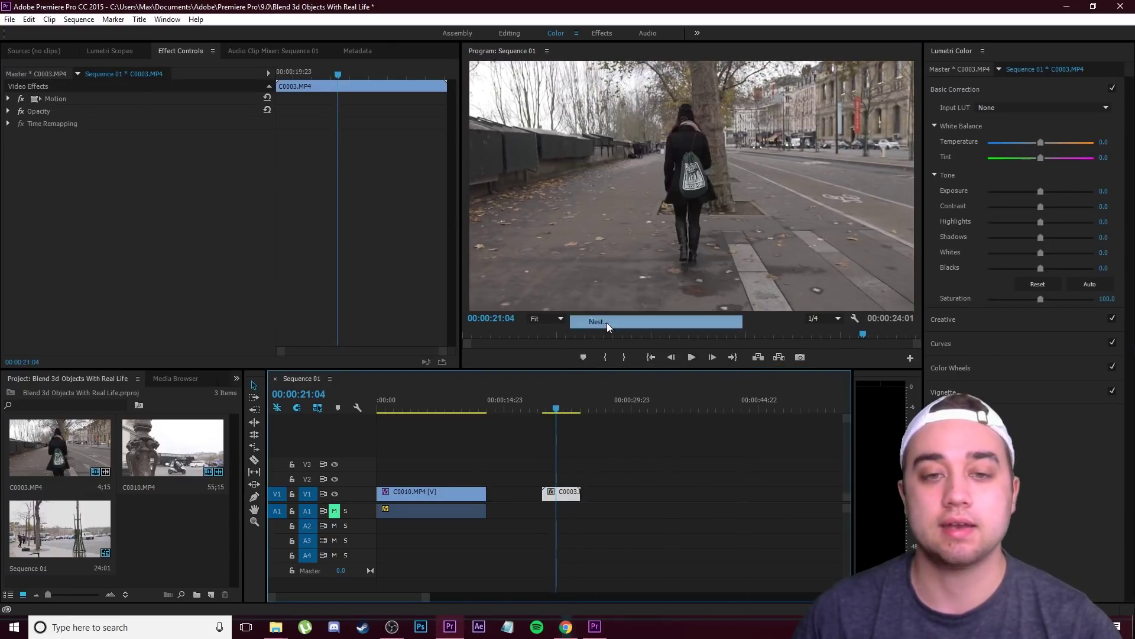
pyautogui.press('Return')
# Step: Search the video effects for "war" to locate the Warp Stabilizer
pyautogui.click(235, 380)
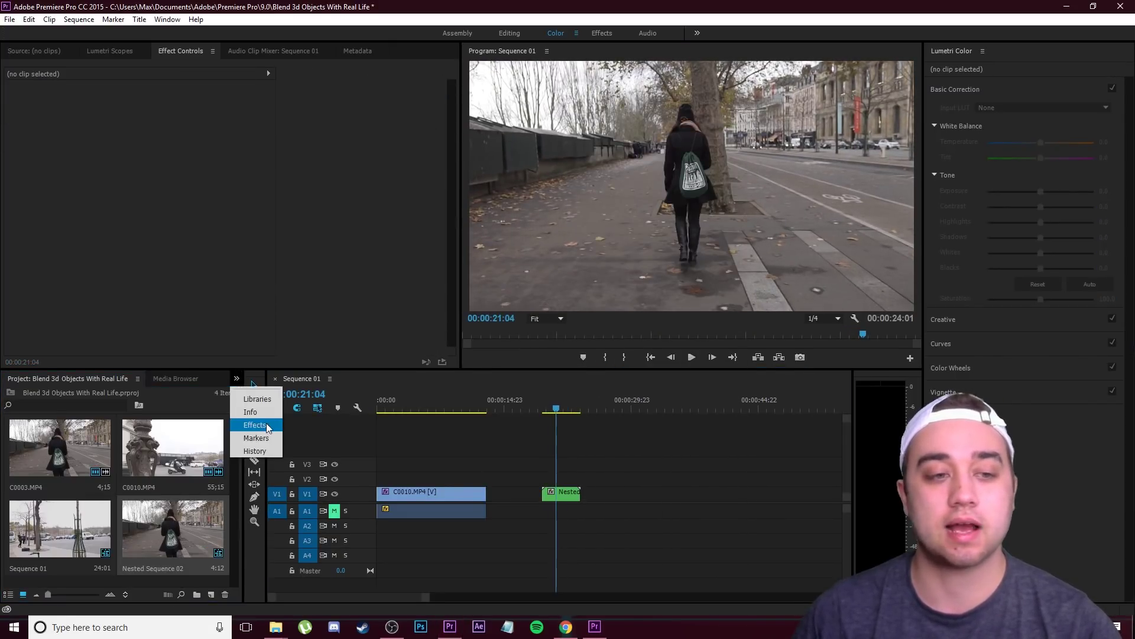
pyautogui.click(251, 436)
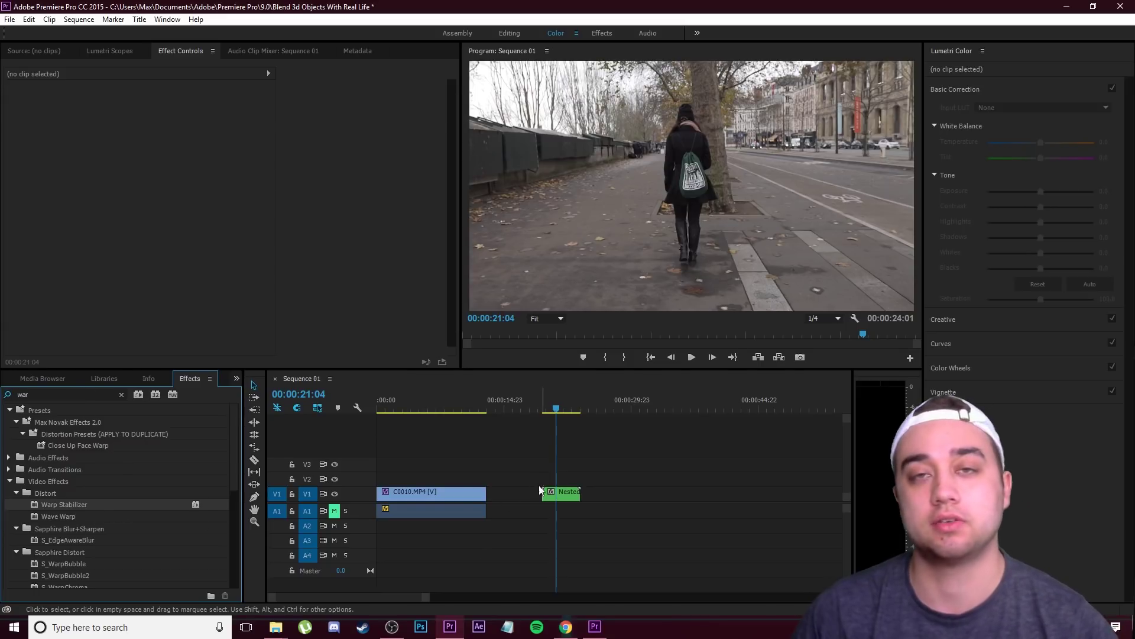
pyautogui.click(638, 473)
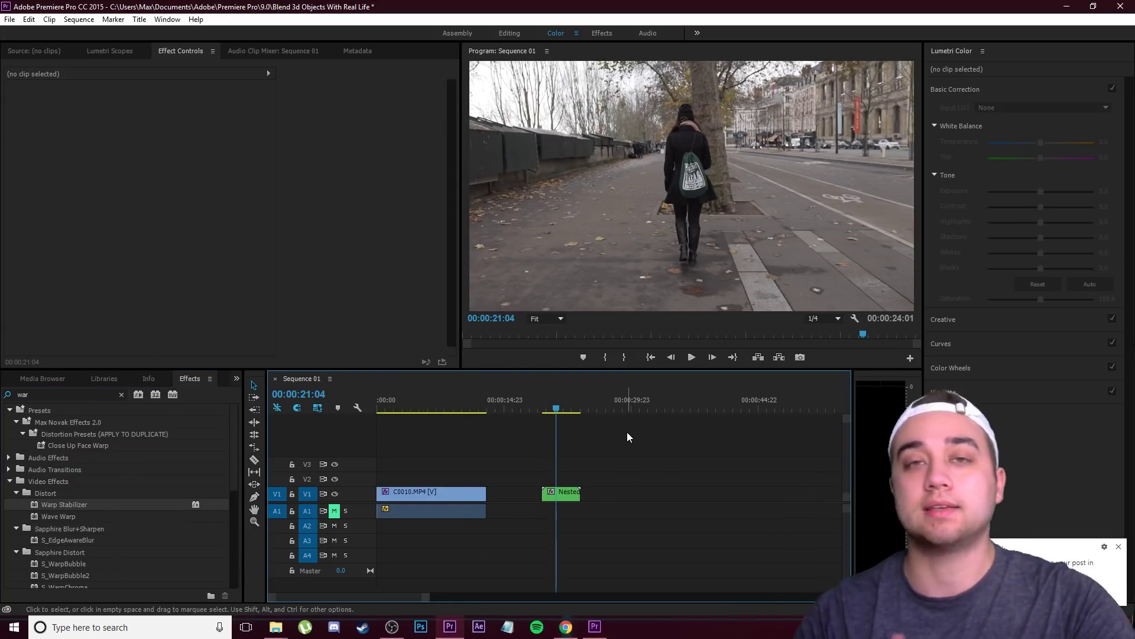
# Step: Return to the start of the sequence, save the project and replace the C0010.MP4 clip with an After Effects composition
pyautogui.press('Home')
pyautogui.hotkey('ctrl', 's')
pyautogui.rightClick(414, 495)
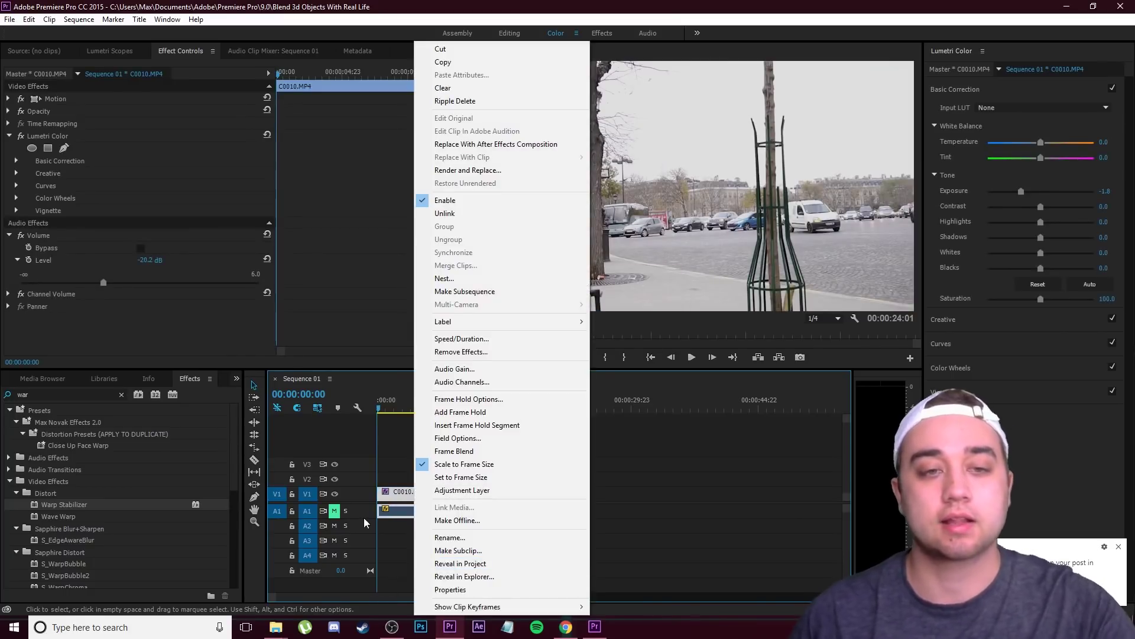
pyautogui.click(473, 144)
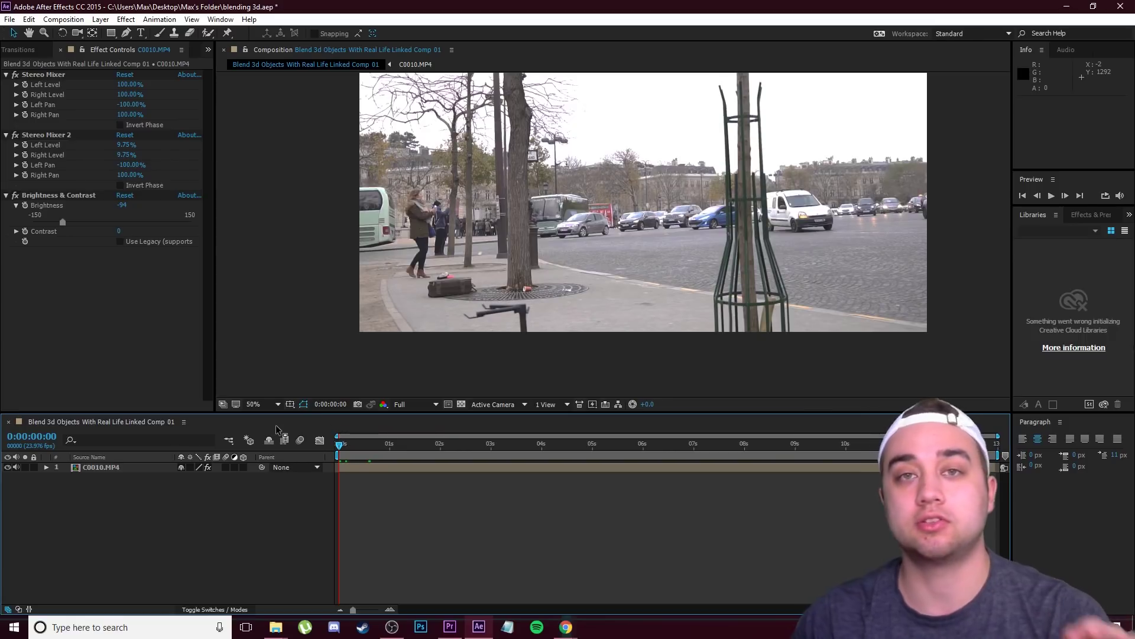
# Step: In After Effects, start Track Motion on C0010.MP4 at 0:00:07:15 and place a small track point on the cobblestones in front of the arch
pyautogui.moveTo(341, 450); pyautogui.dragTo(725, 444)
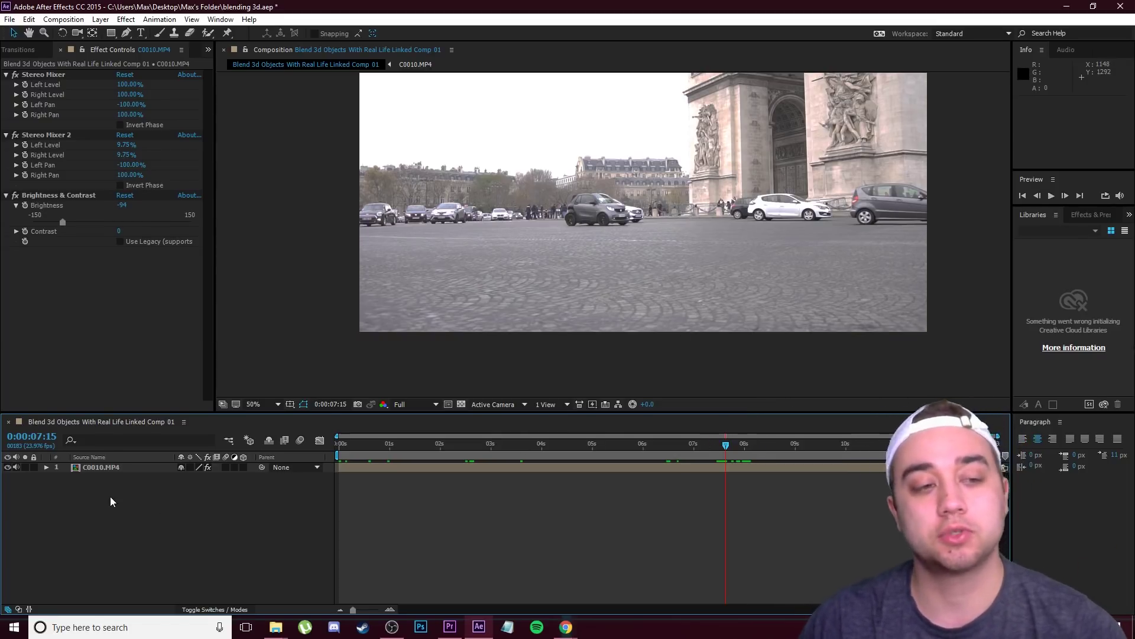
pyautogui.rightClick(112, 472)
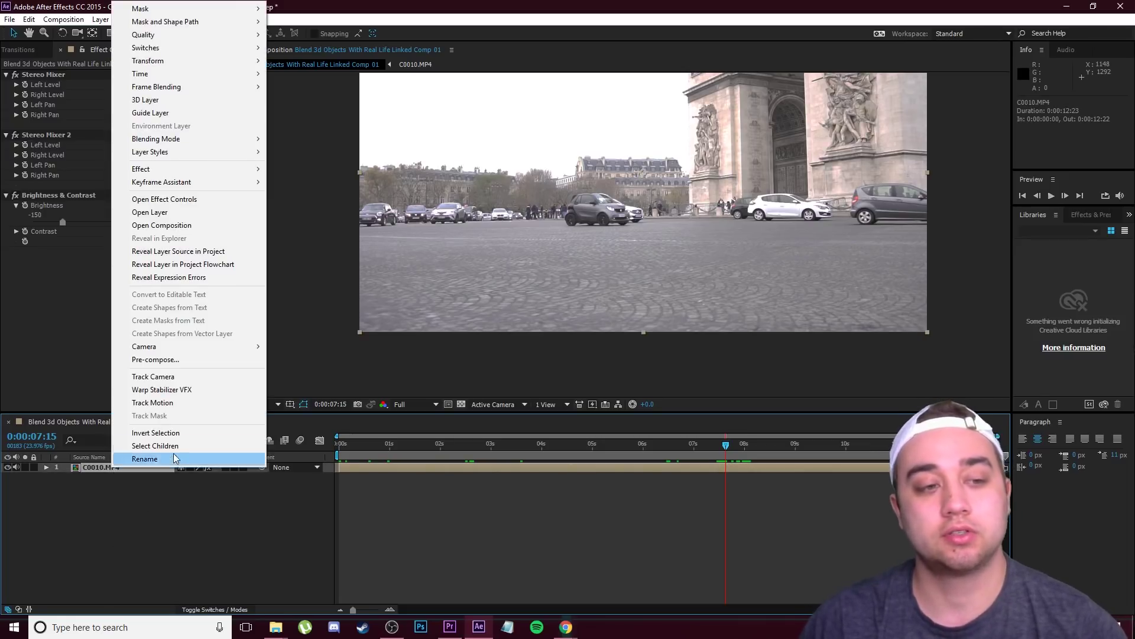
pyautogui.click(179, 402)
pyautogui.moveTo(637, 251); pyautogui.dragTo(679, 312)
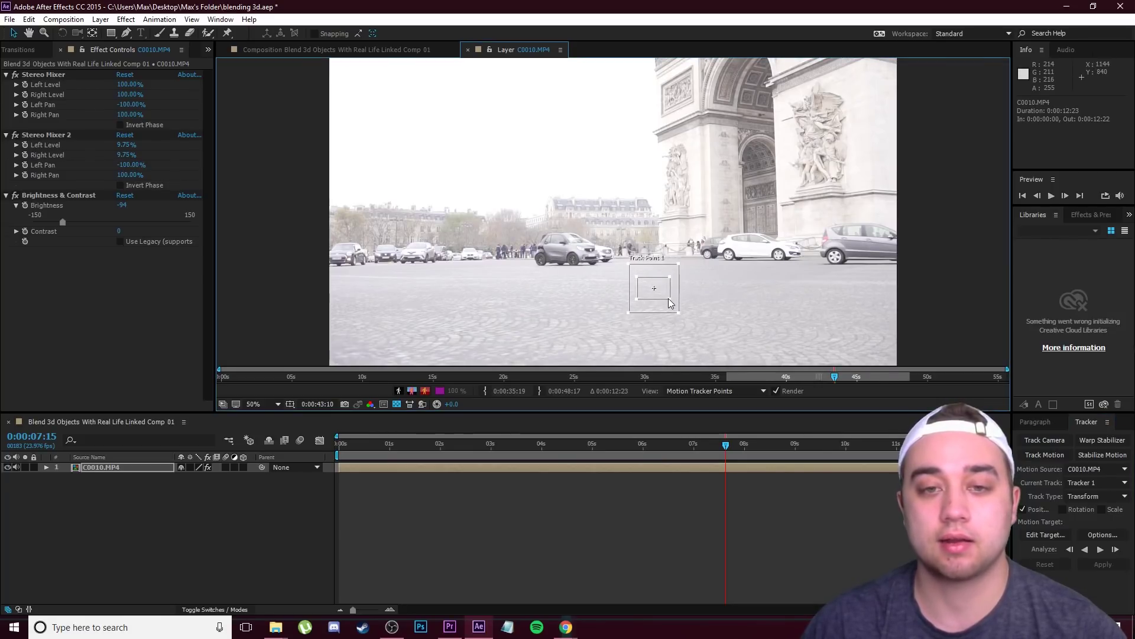
pyautogui.click(661, 301)
pyautogui.moveTo(663, 310); pyautogui.dragTo(672, 294)
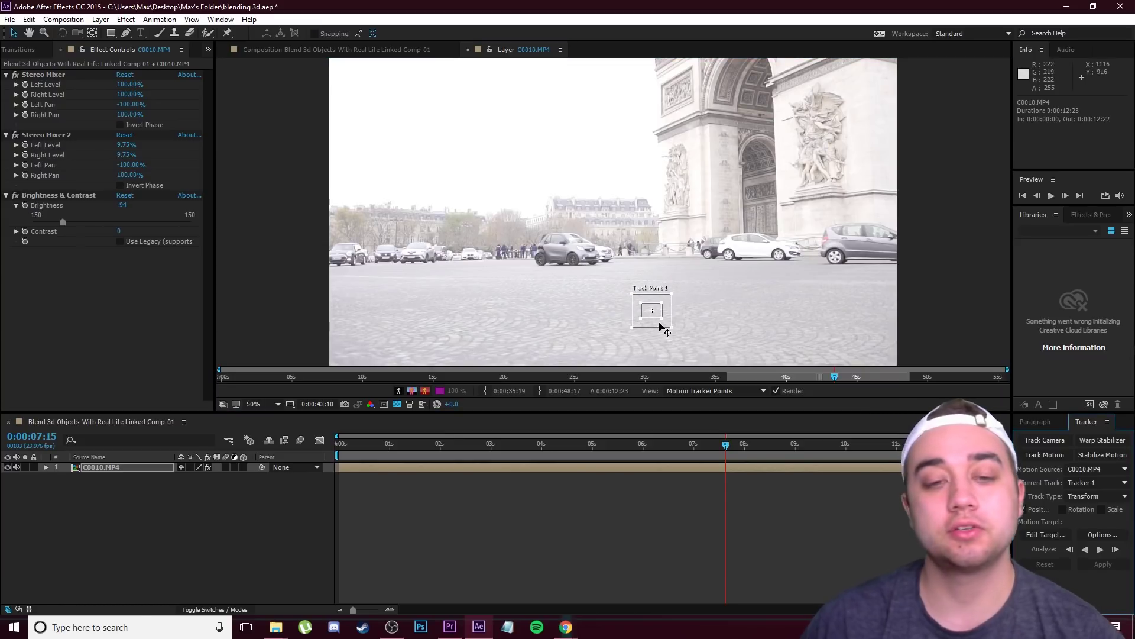
# Step: Add a null object to the composition and rename it "tracking info"
pyautogui.rightClick(107, 507)
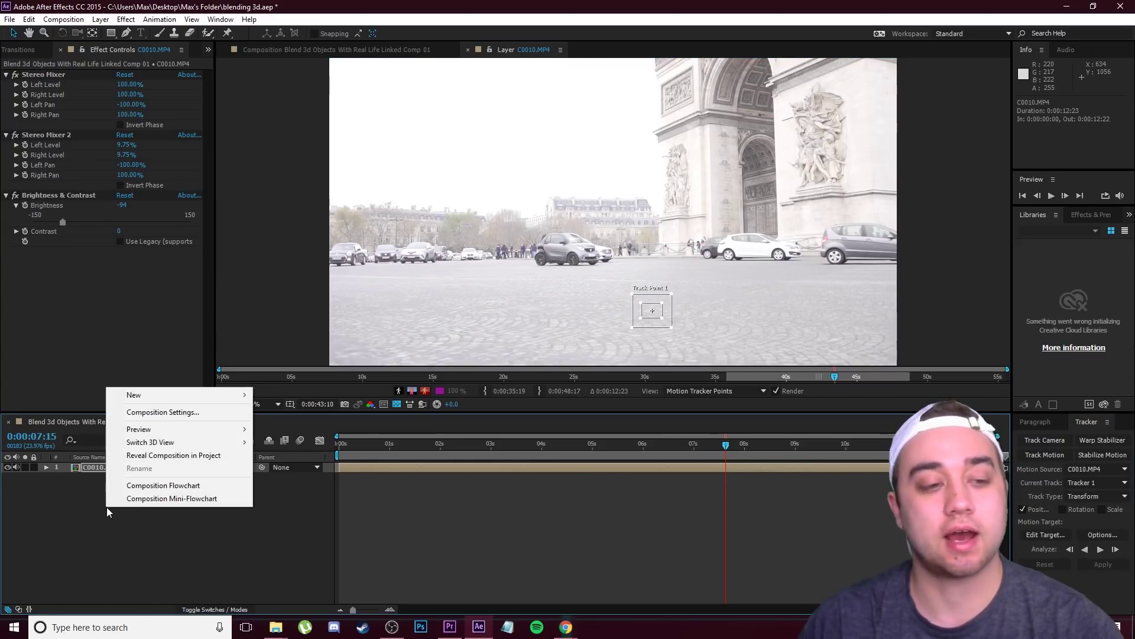
pyautogui.moveTo(136, 391)
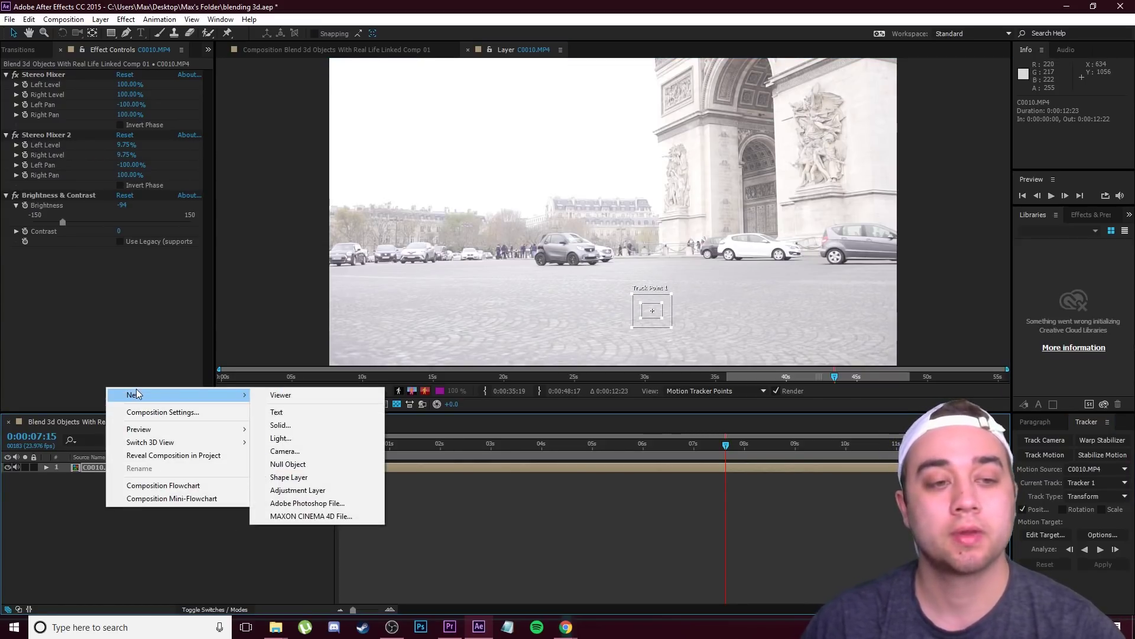
pyautogui.click(299, 462)
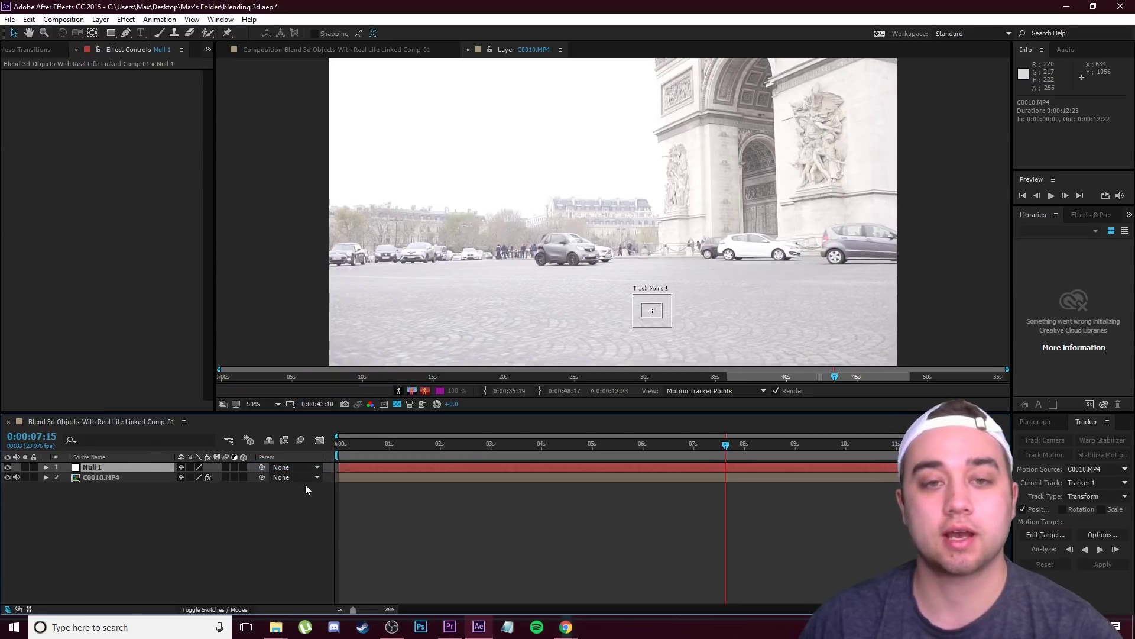
pyautogui.rightClick(100, 467)
pyautogui.click(137, 459)
pyautogui.write('tara')
pyautogui.press('BackSpace')
pyautogui.press('BackSpace')
pyautogui.press('BackSpace')
pyautogui.write('rackin')
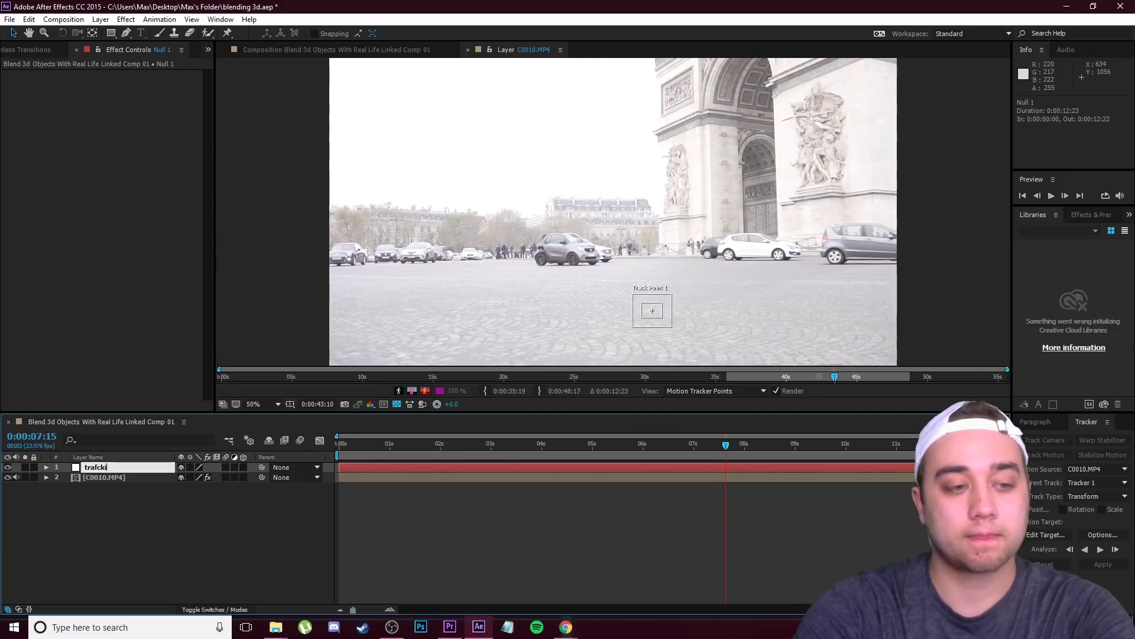
pyautogui.write('g info')
pyautogui.press('Return')
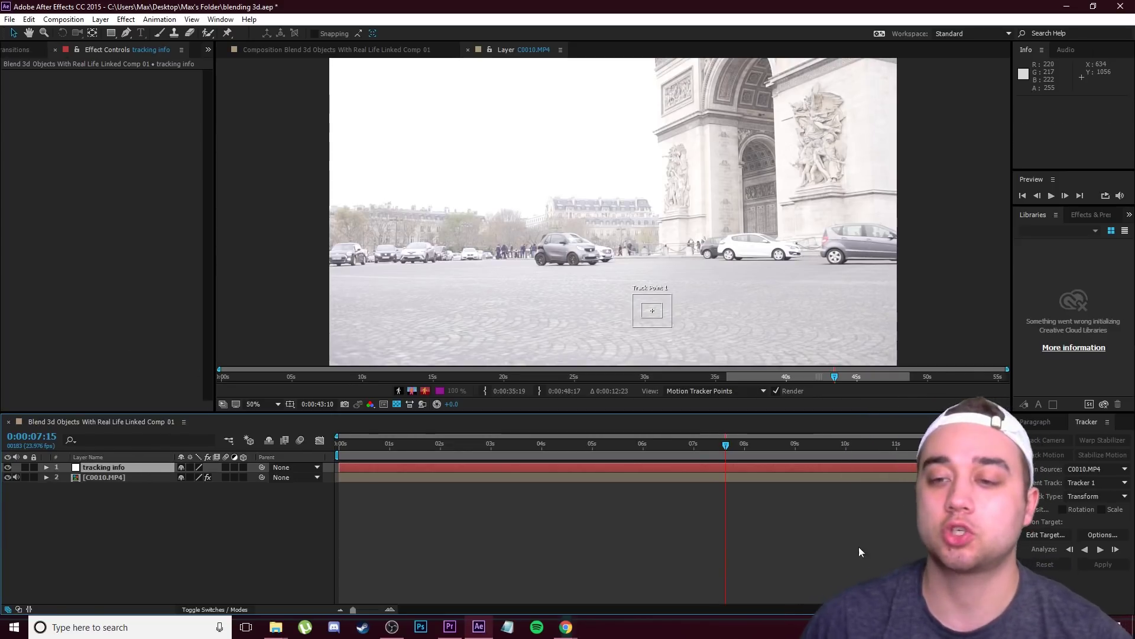
# Step: Set the tracking info null as the motion target and analyze the track point's motion both backward and forward through the clip
pyautogui.click(1049, 537)
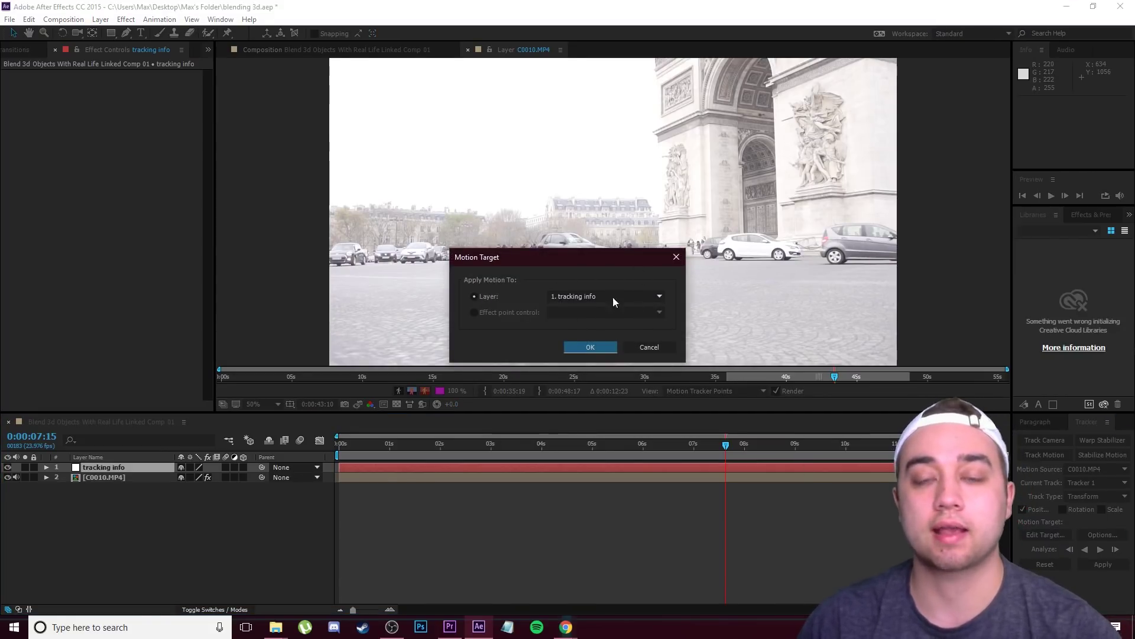
pyautogui.click(589, 350)
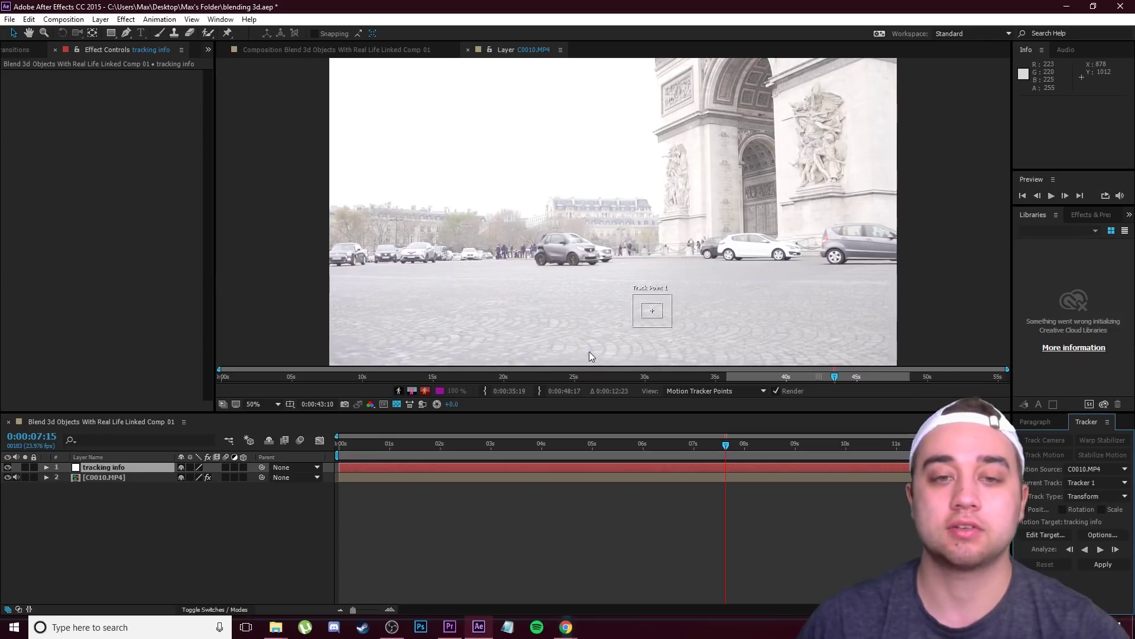
pyautogui.click(1084, 550)
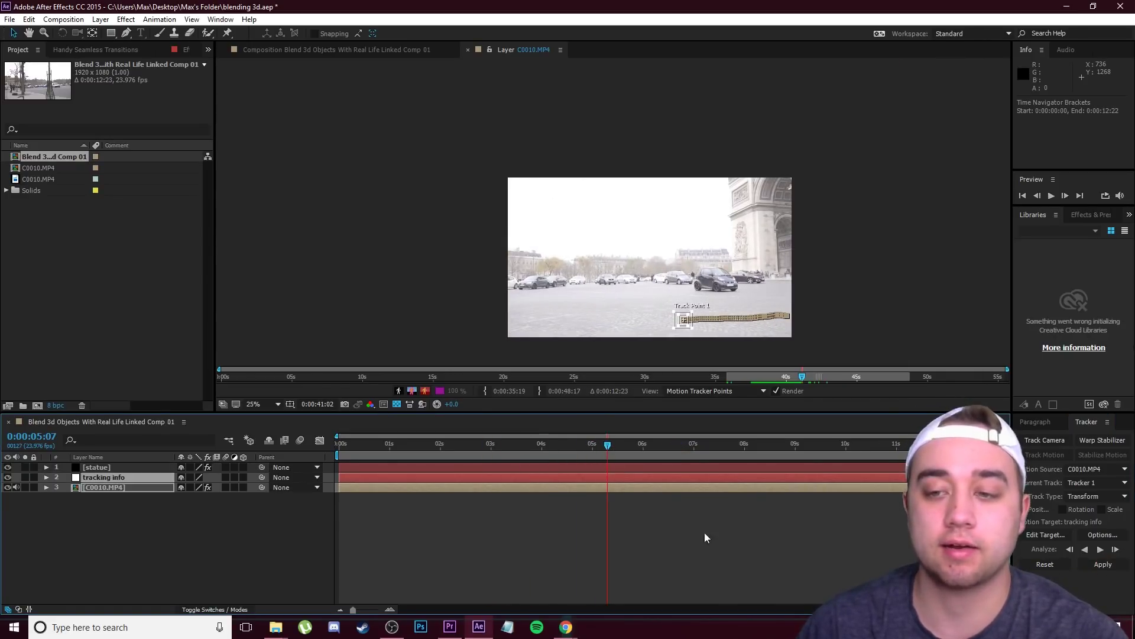
pyautogui.click(1101, 551)
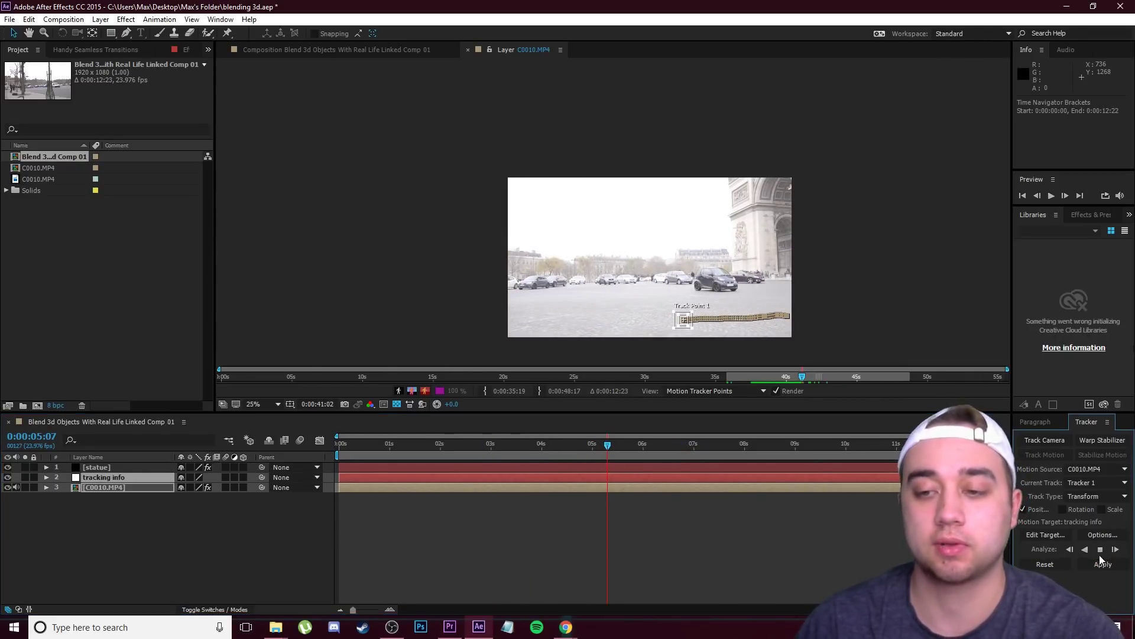
pyautogui.click(691, 474)
pyautogui.moveTo(644, 444); pyautogui.dragTo(655, 526)
# Step: Apply the tracked motion to the tracking info null in X and Y, scrub to check it, and collapse the footage layer's properties
pyautogui.click(1103, 564)
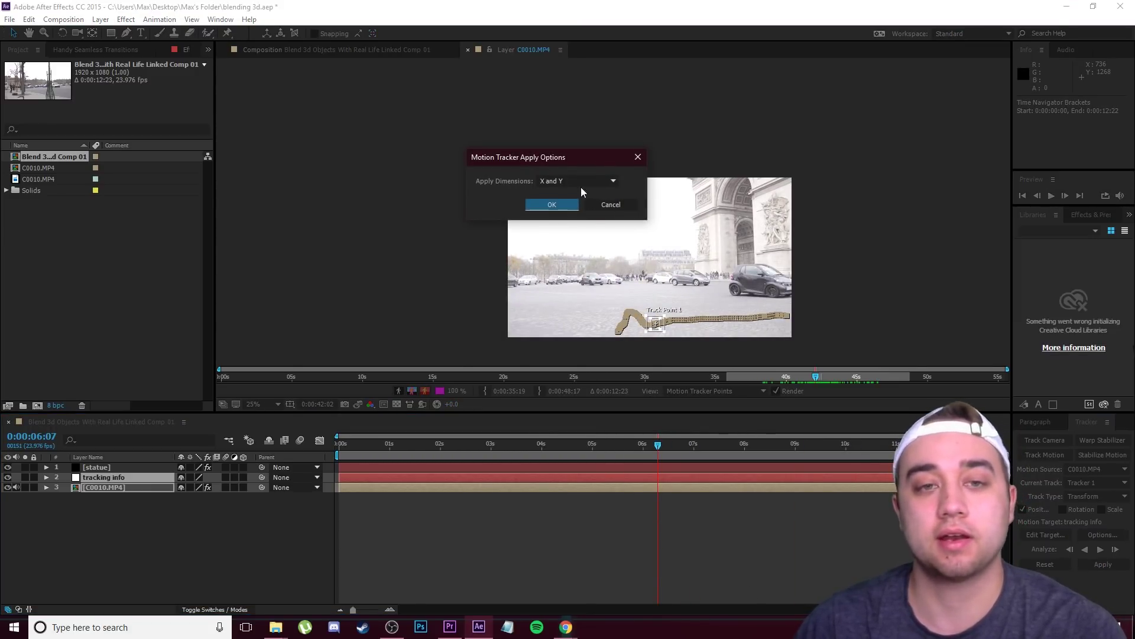
pyautogui.click(575, 207)
pyautogui.moveTo(657, 445); pyautogui.dragTo(540, 445)
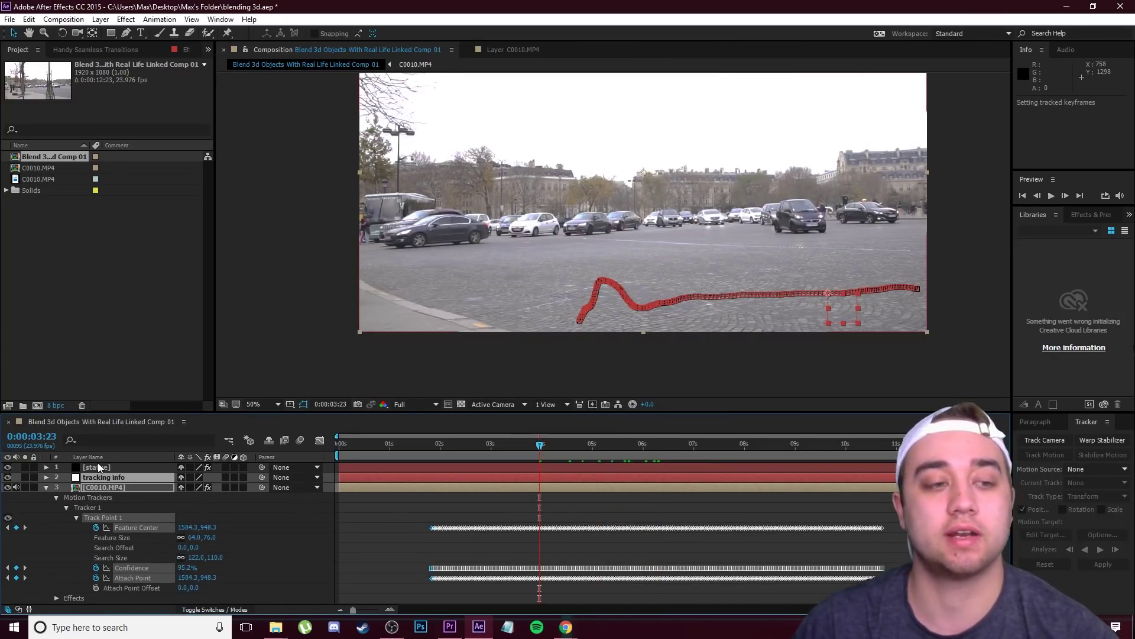
pyautogui.click(100, 478)
pyautogui.click(46, 488)
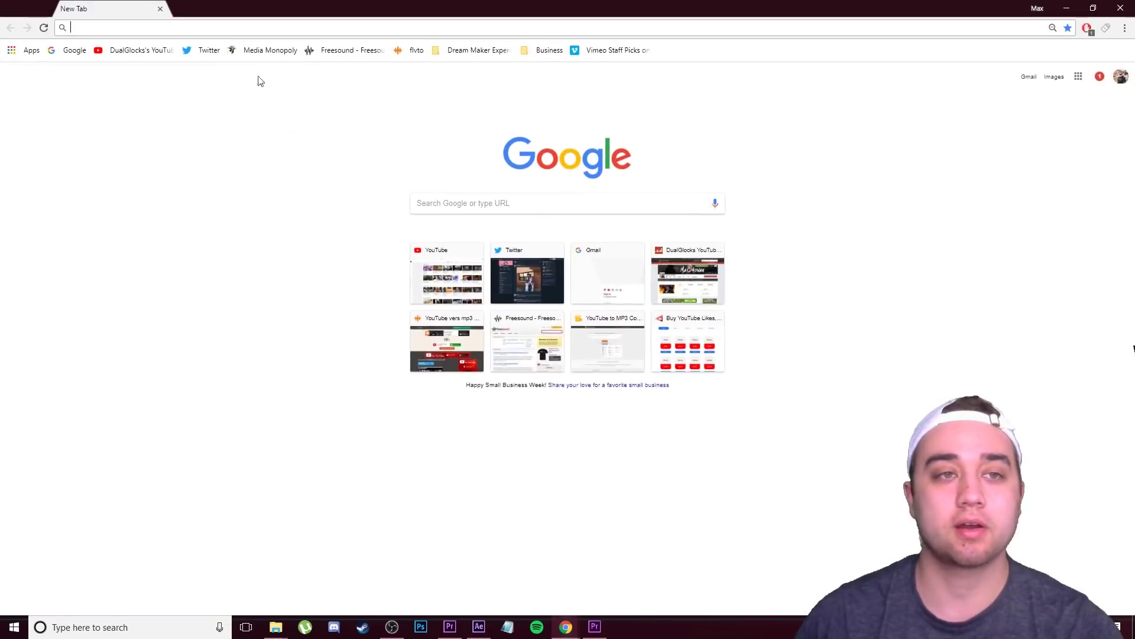
# Step: Switch to Chrome, search for "free obj file statue" and browse TurboSquid's free 3D statue models
pyautogui.write('fre')
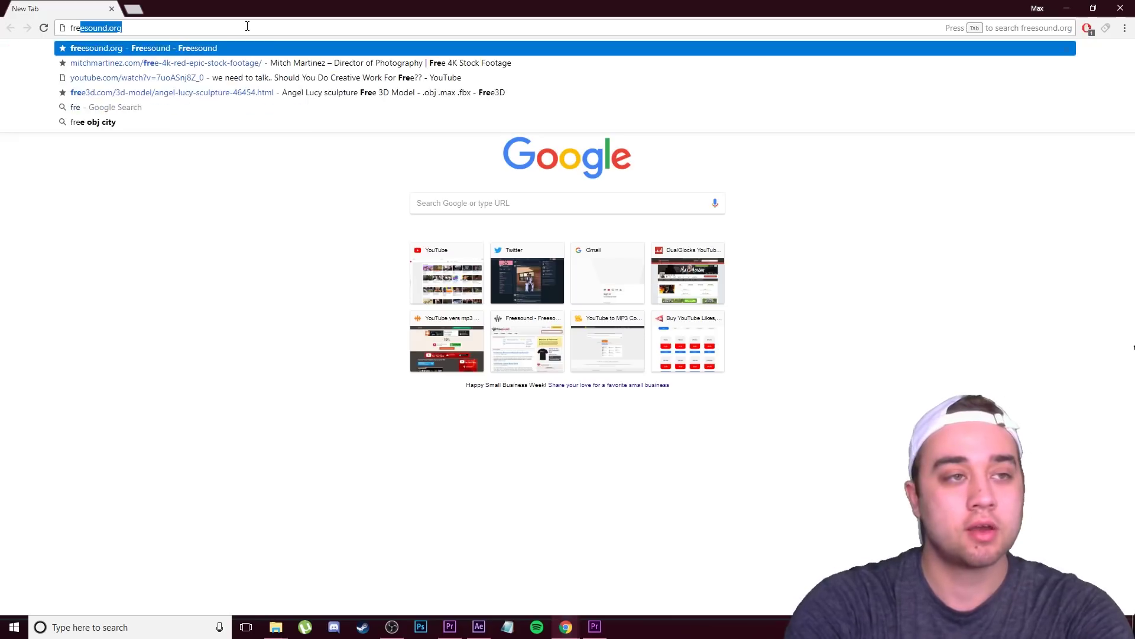
pyautogui.write('e obj file statue')
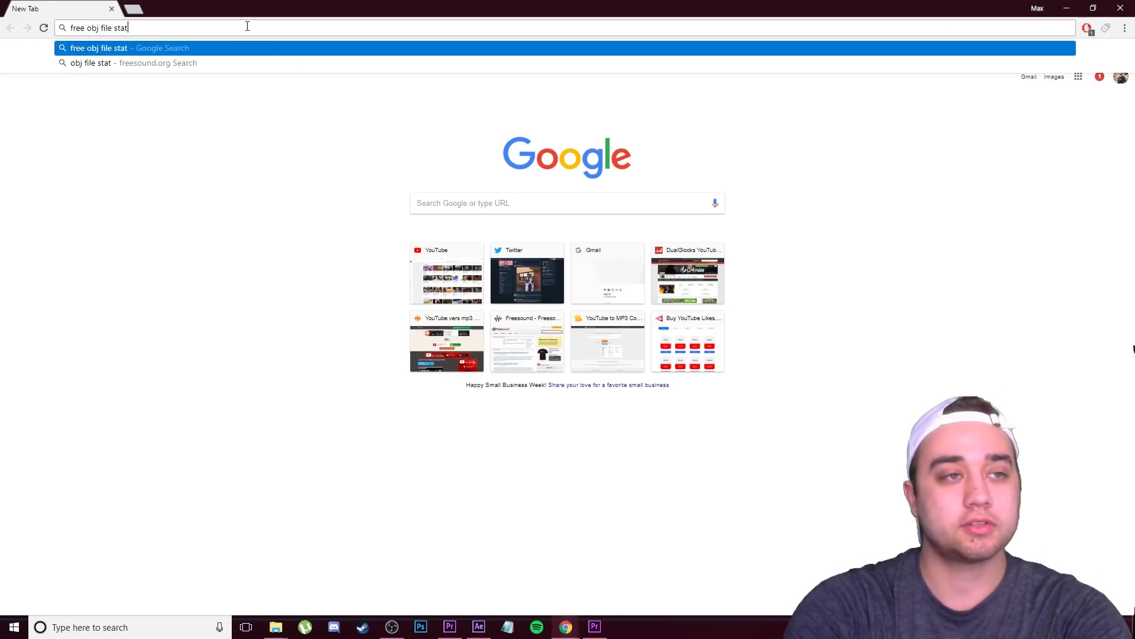
pyautogui.press('Return')
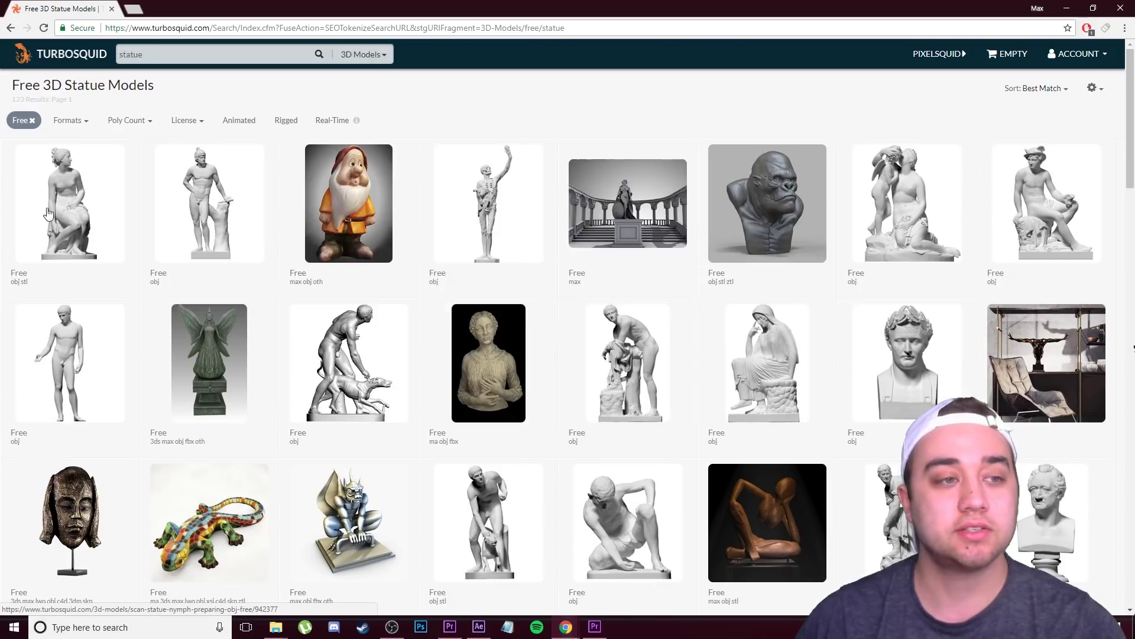
pyautogui.moveTo(64, 363)
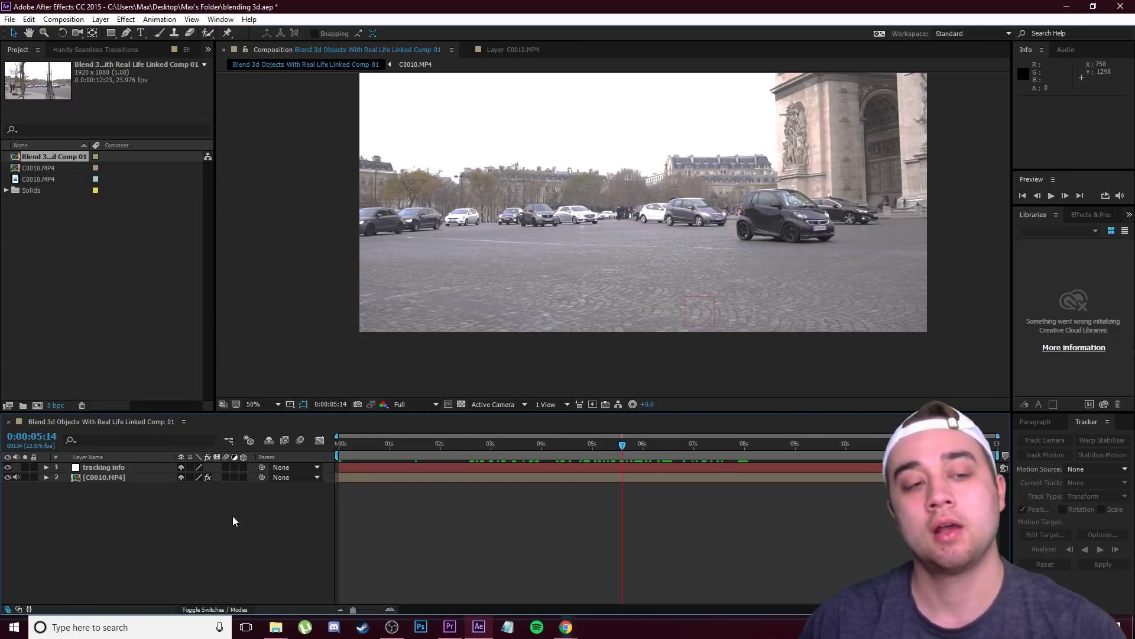
# Step: Back in After Effects, add a black 1920 x 1080 px solid layer named "statue" to the composition
pyautogui.rightClick(125, 515)
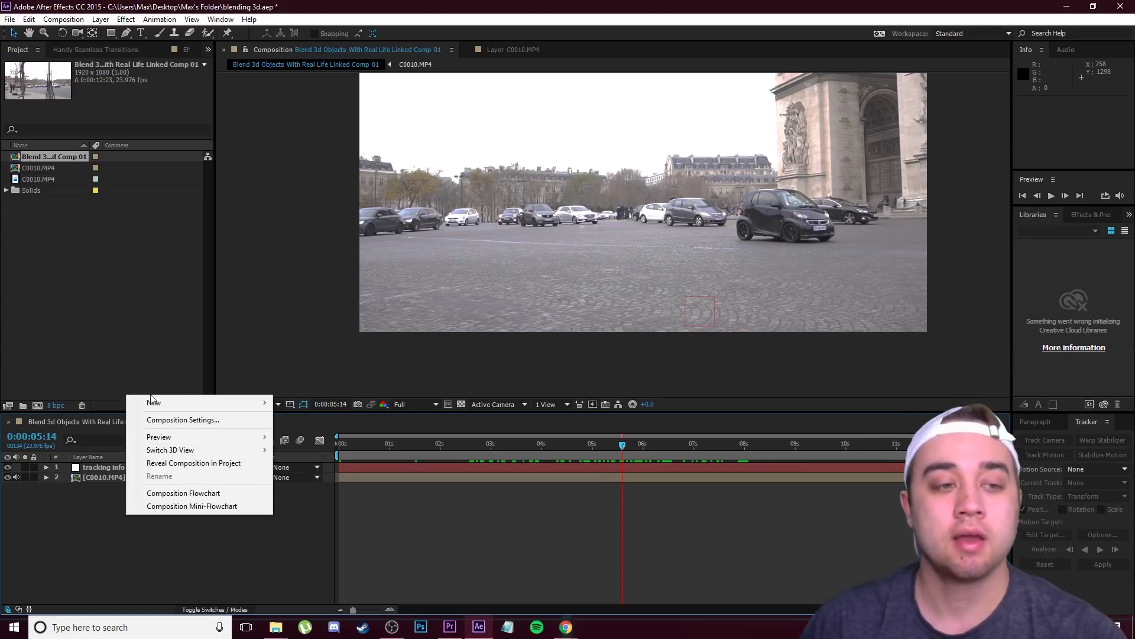
pyautogui.moveTo(214, 399)
pyautogui.click(331, 433)
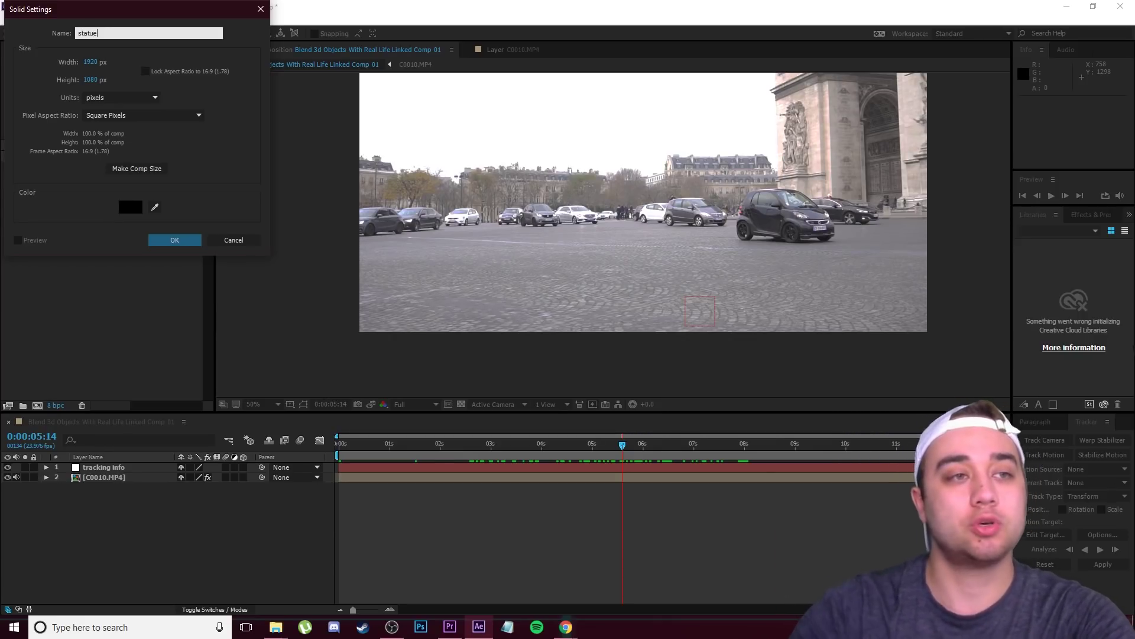
pyautogui.click(176, 240)
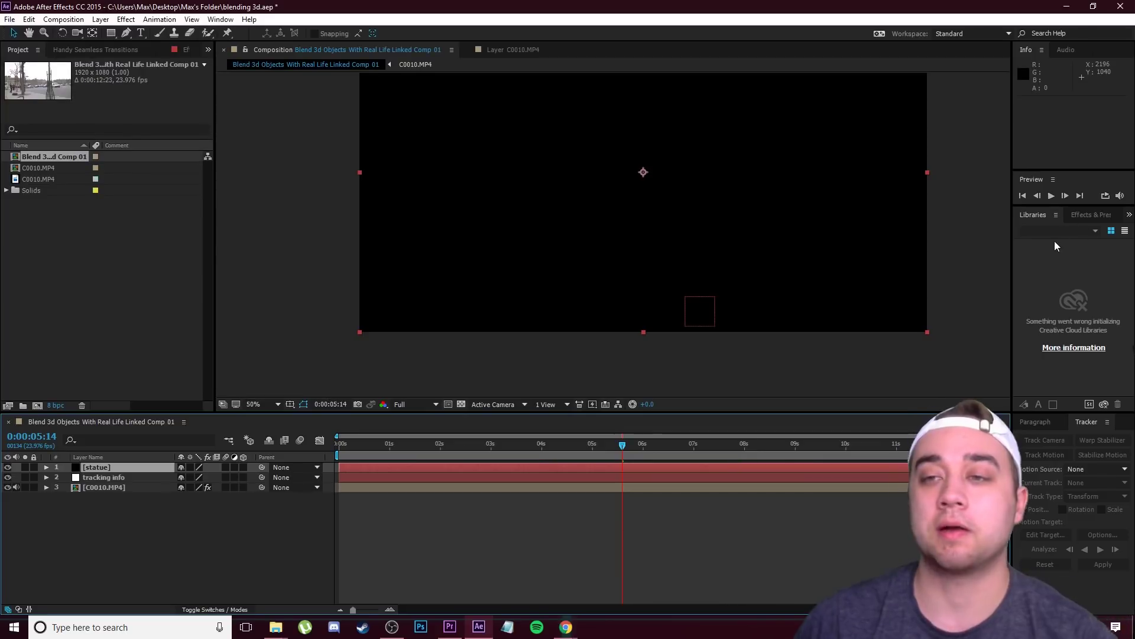
# Step: Find the Video Copilot Element effect by searching "element" and apply it to the statue solid
pyautogui.click(1088, 215)
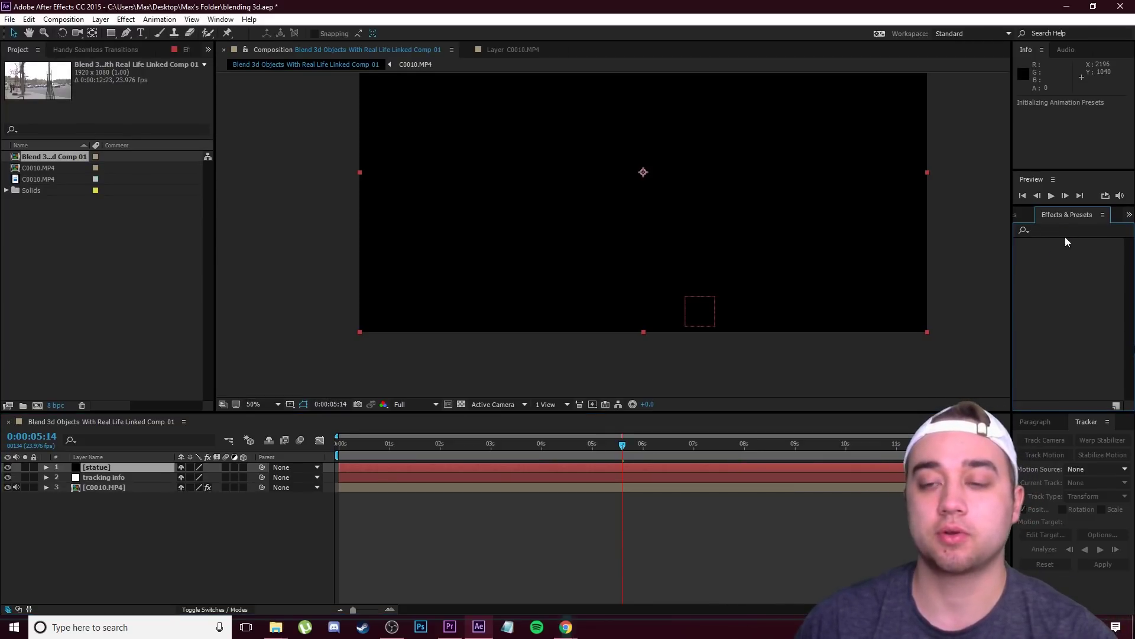
pyautogui.write('element')
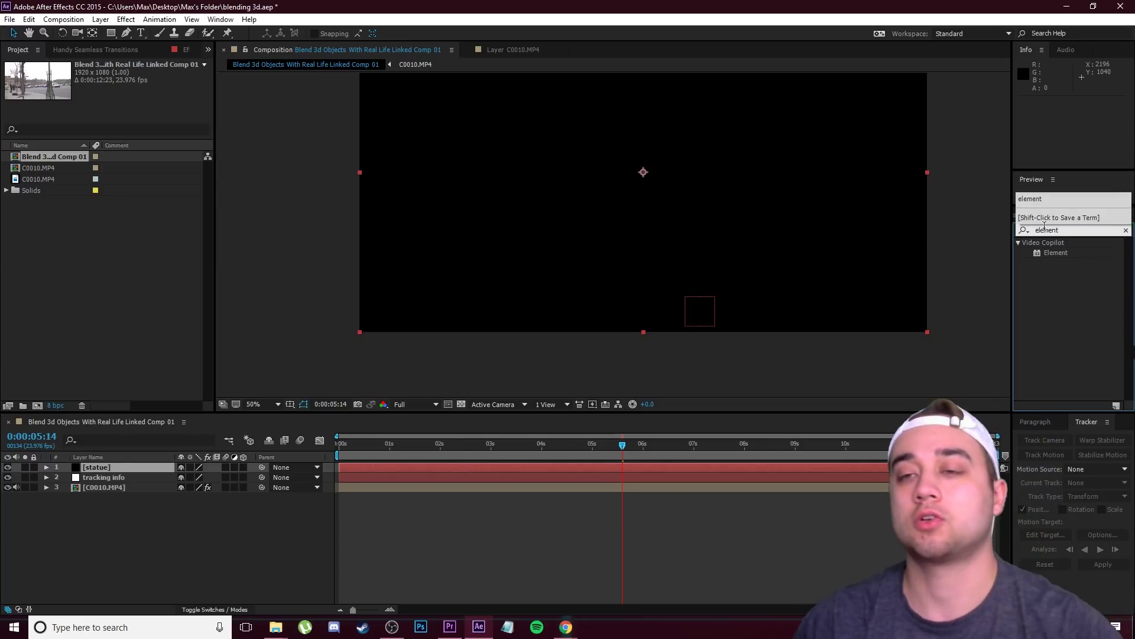
pyautogui.moveTo(1055, 253); pyautogui.dragTo(1044, 301)
pyautogui.moveTo(820, 519); pyautogui.dragTo(133, 468)
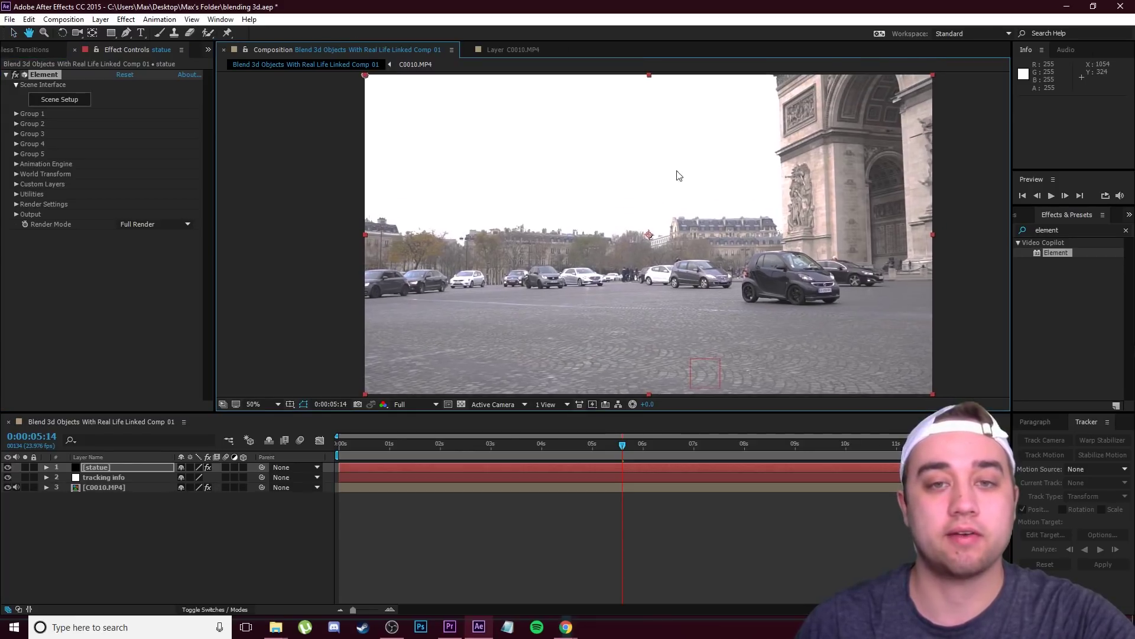
pyautogui.scroll(-2, 676, 166)
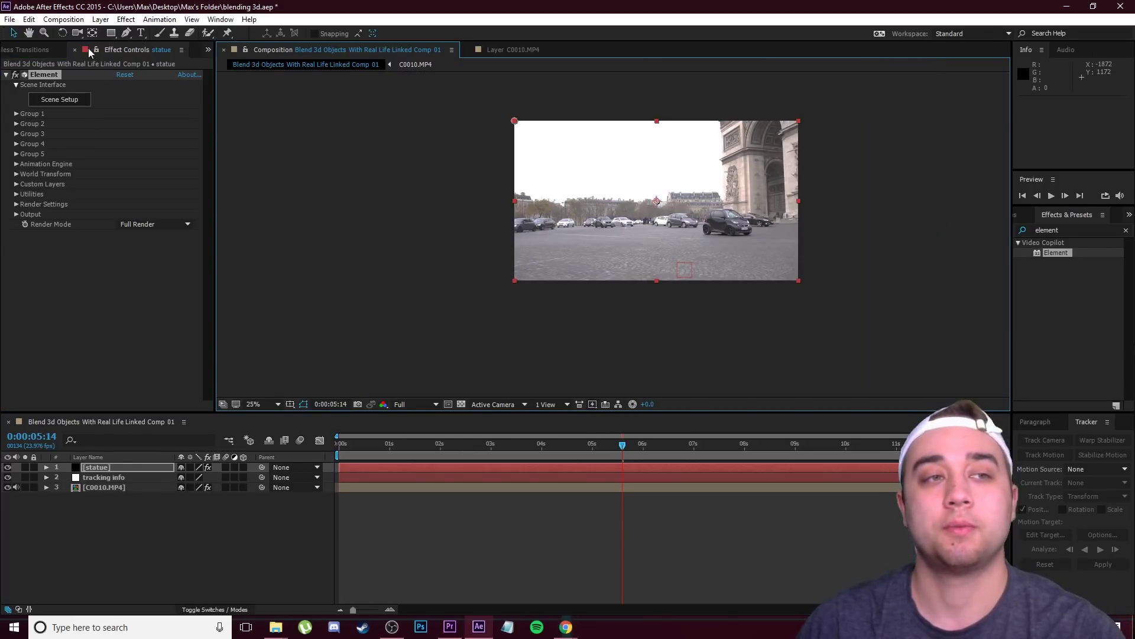
# Step: Open Element's Scene Setup and import the Alucy.obj statue from the 3D Objects folder, keeping the import preferences as offered
pyautogui.click(54, 104)
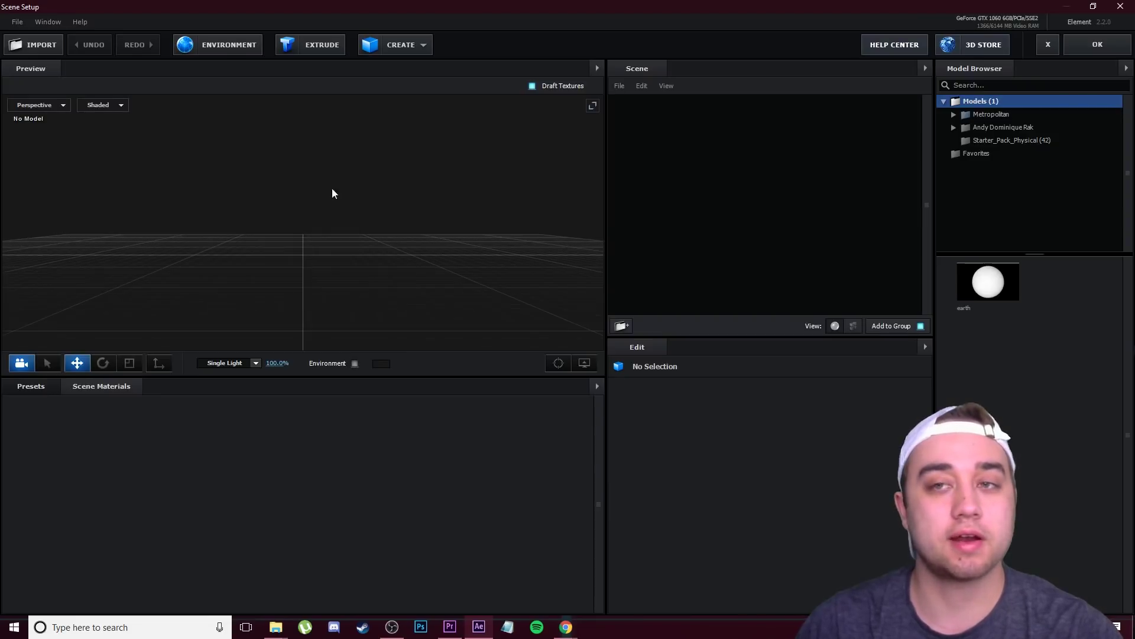
pyautogui.click(1084, 11)
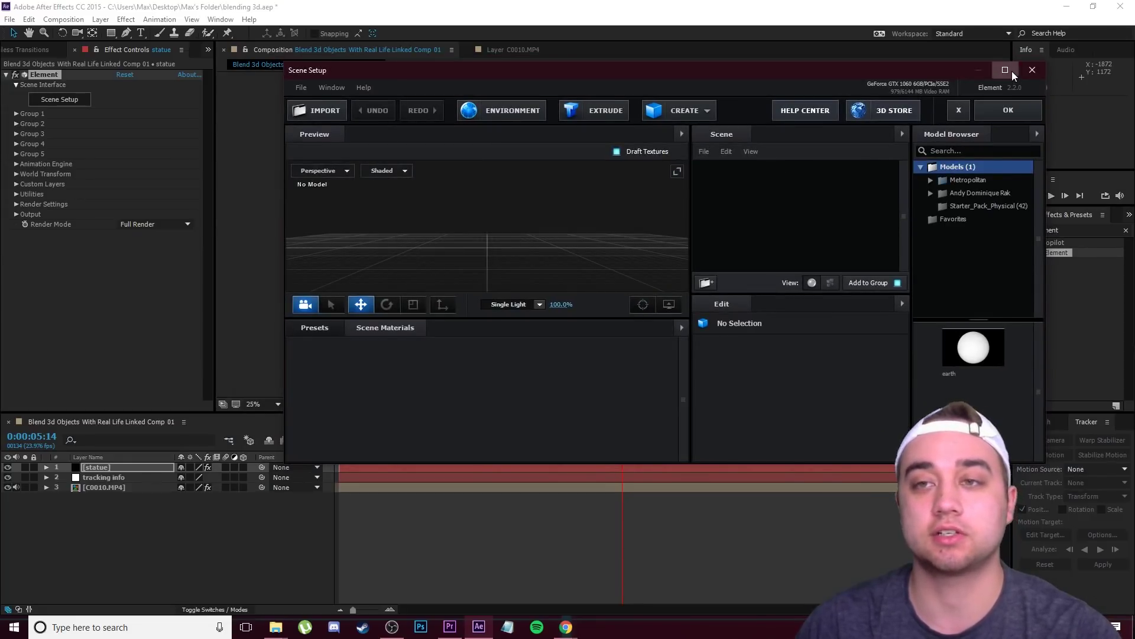
pyautogui.click(1011, 71)
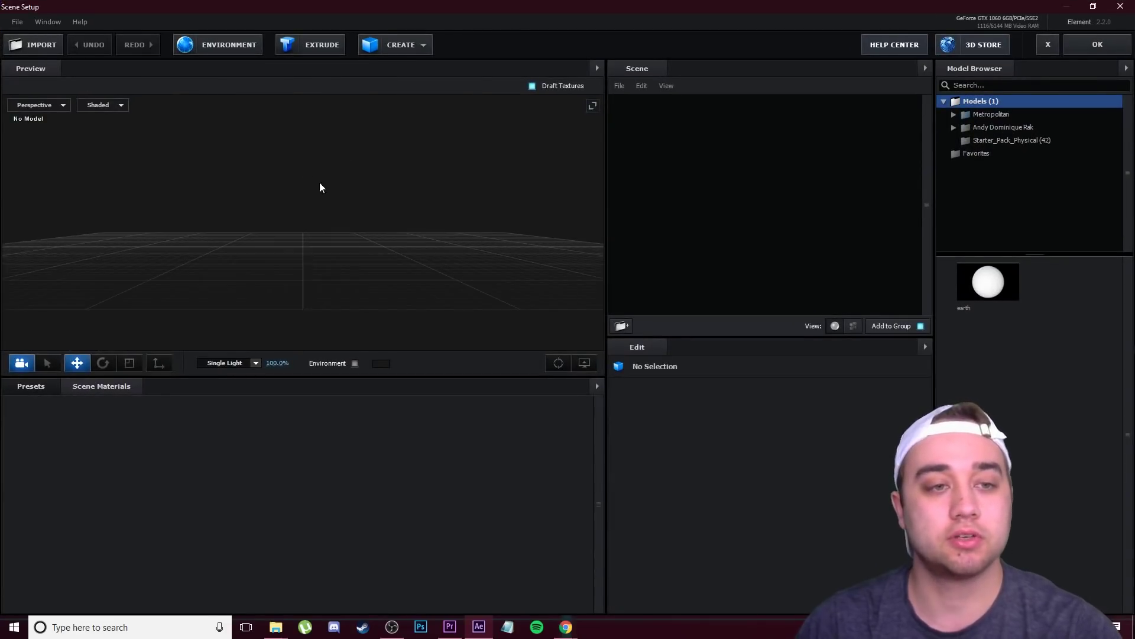
pyautogui.click(18, 43)
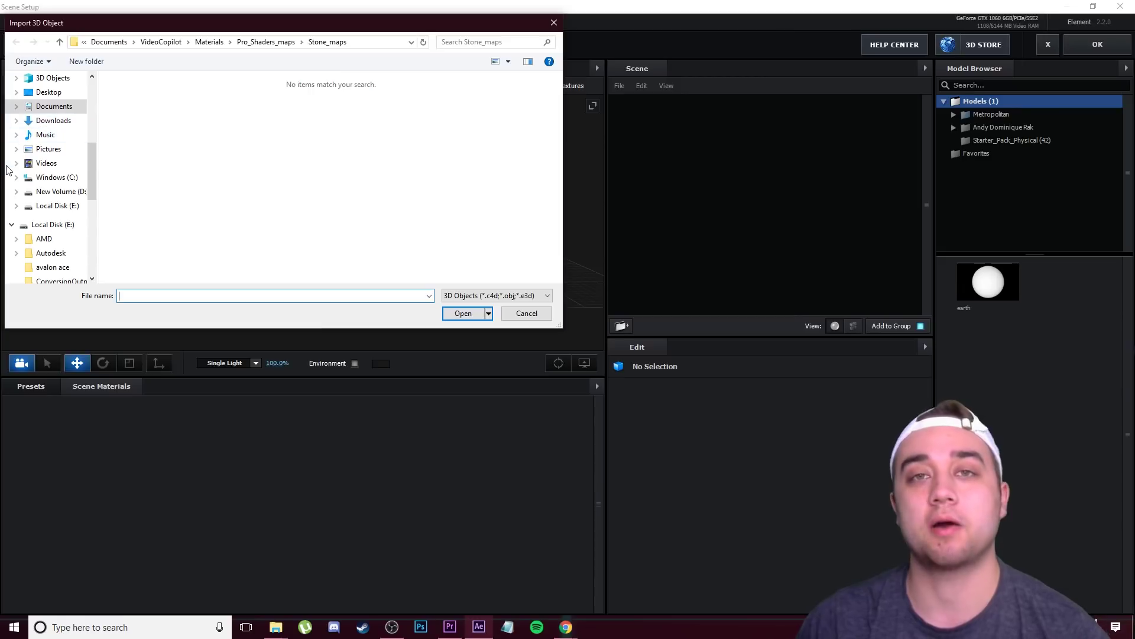
pyautogui.scroll(2, 92, 89)
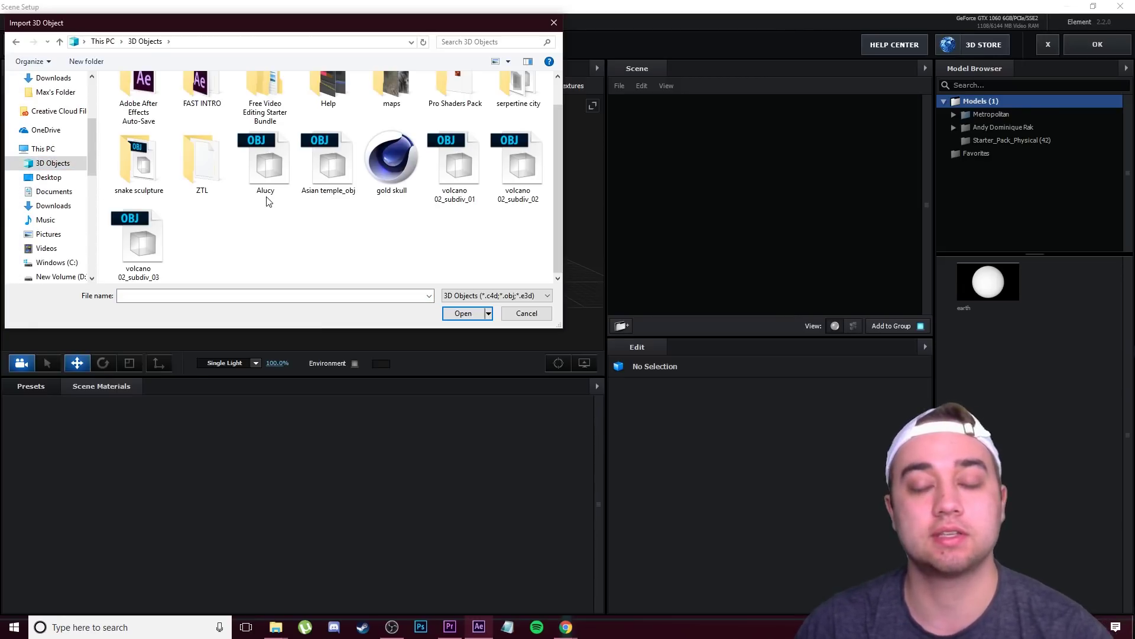
pyautogui.click(269, 170)
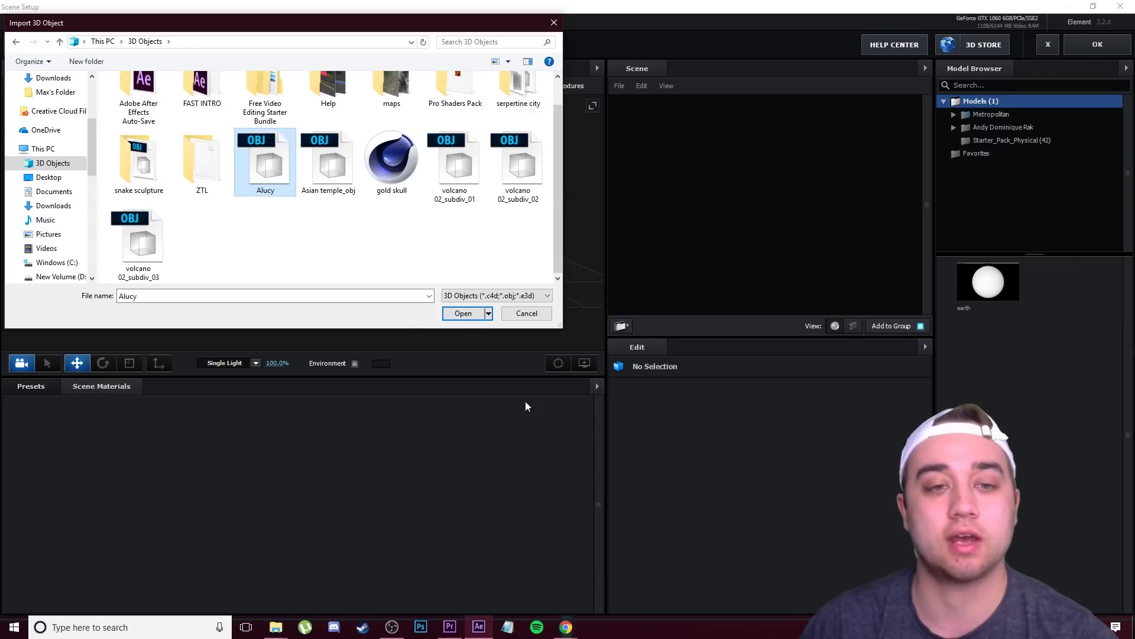
pyautogui.click(469, 315)
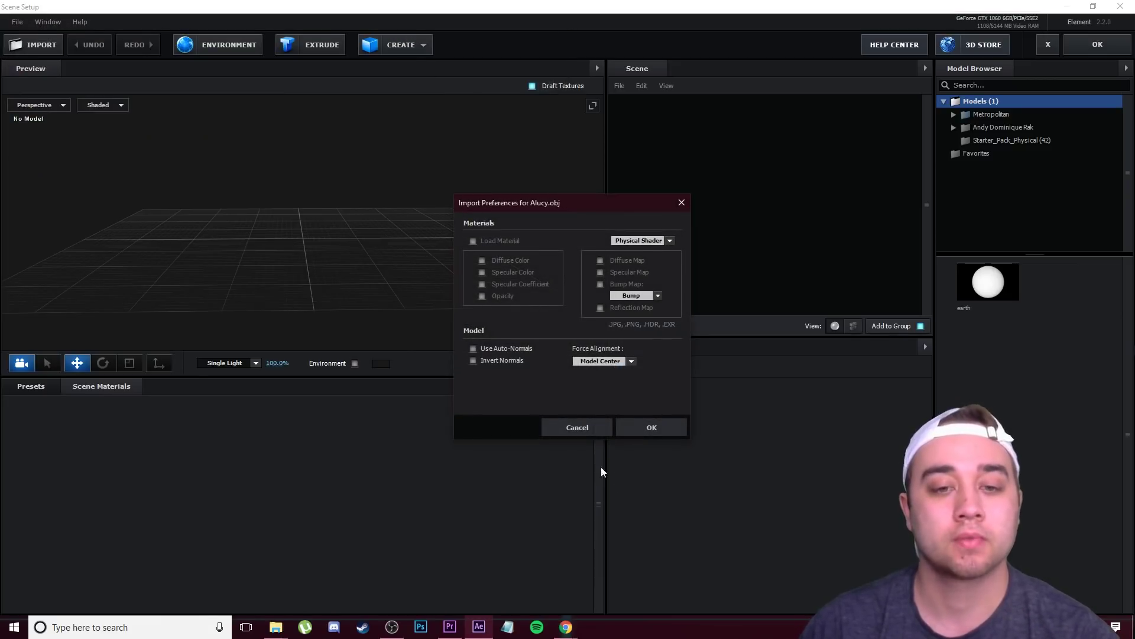
pyautogui.click(645, 425)
pyautogui.moveTo(441, 239); pyautogui.dragTo(331, 226)
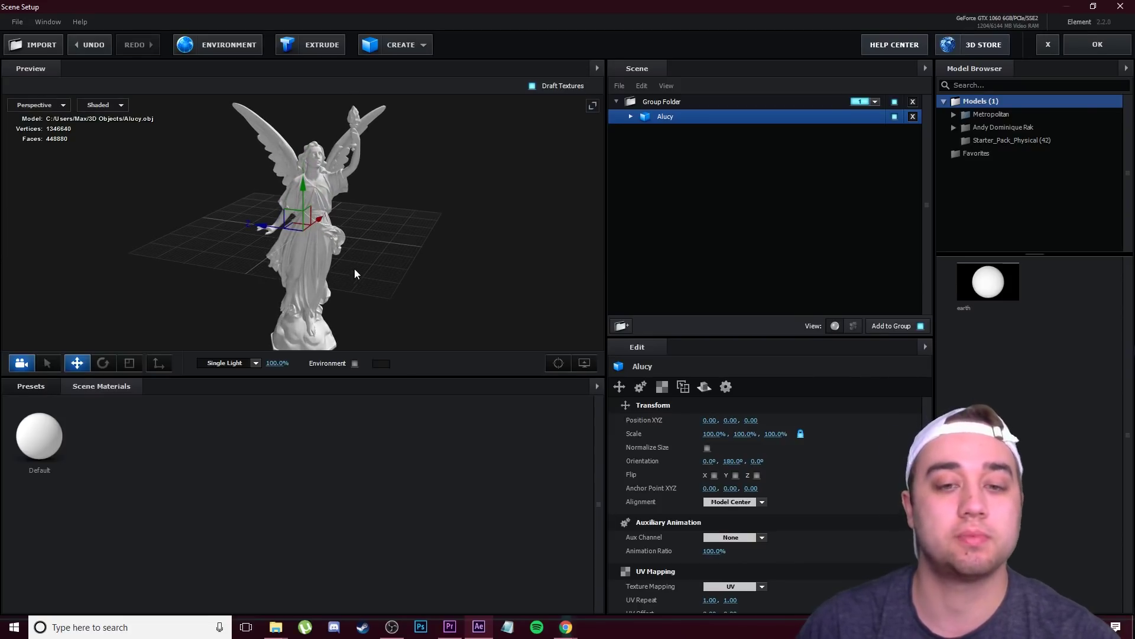
# Step: Enable Normalize Size and Optimize Mesh for the Alucy model
pyautogui.scroll(-2, 898, 455)
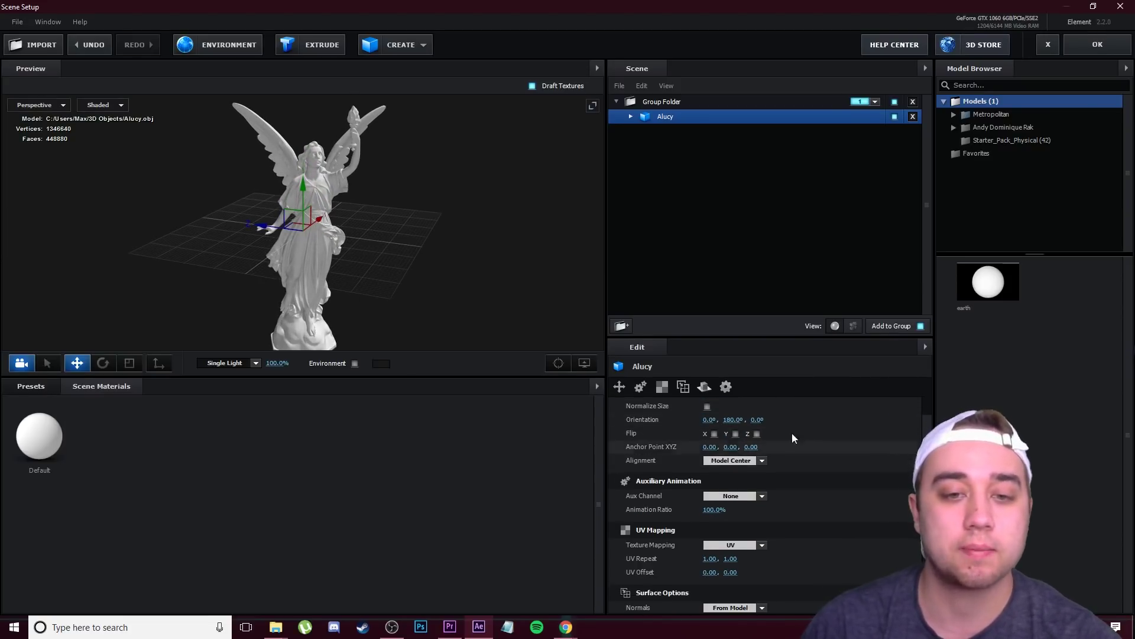
pyautogui.click(707, 406)
pyautogui.moveTo(342, 288); pyautogui.dragTo(333, 248)
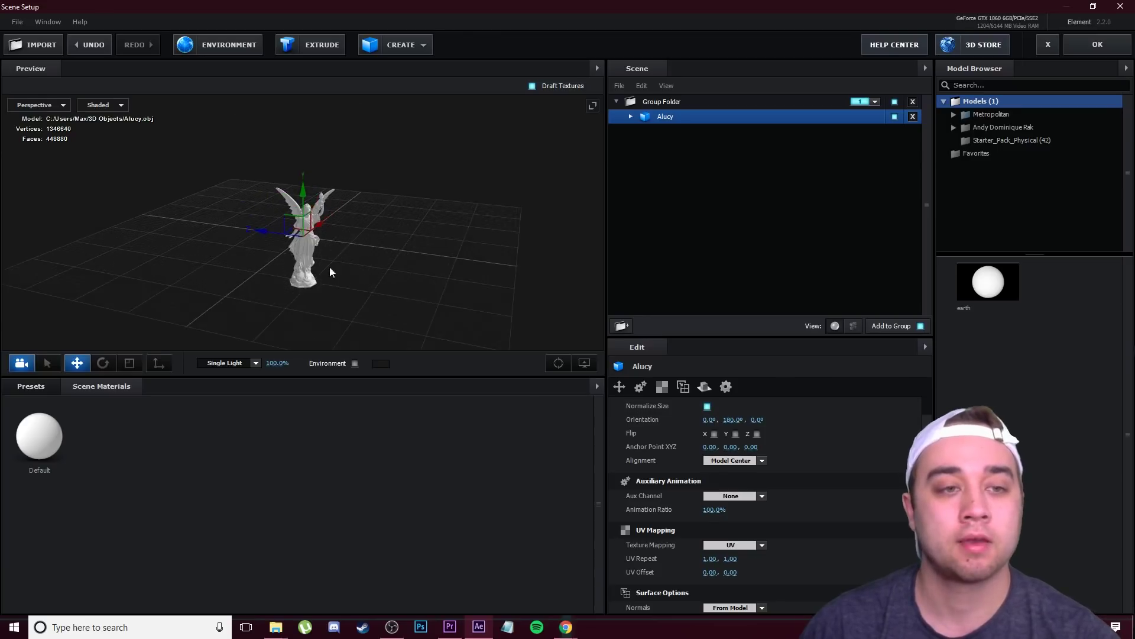
pyautogui.scroll(3, 332, 247)
pyautogui.scroll(-8, 886, 463)
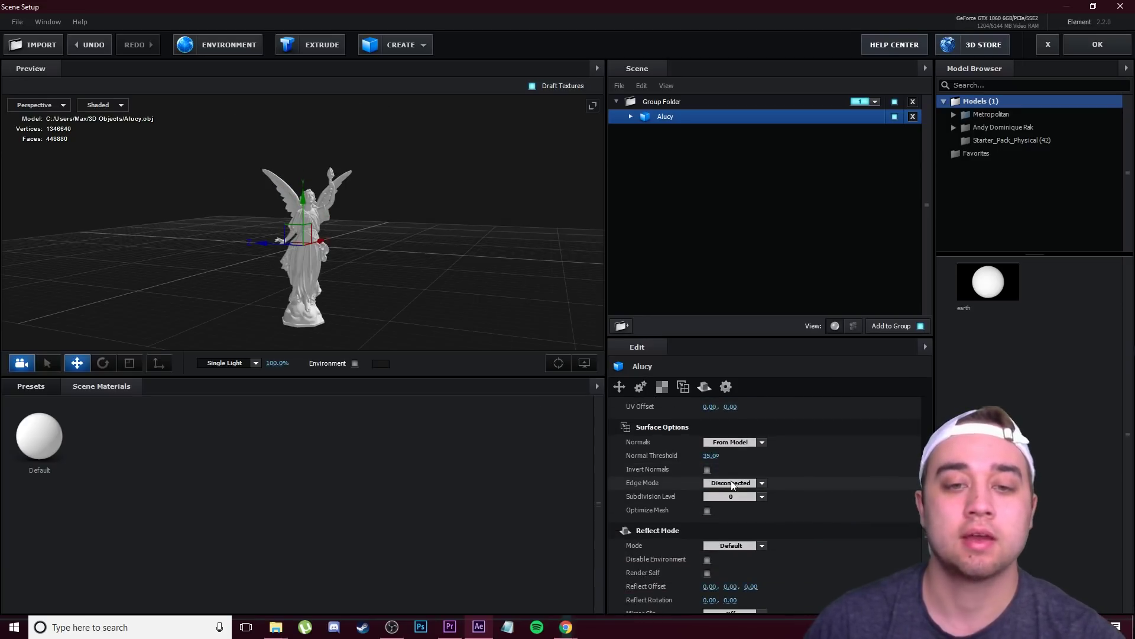
pyautogui.click(706, 510)
pyautogui.moveTo(389, 250); pyautogui.dragTo(369, 260)
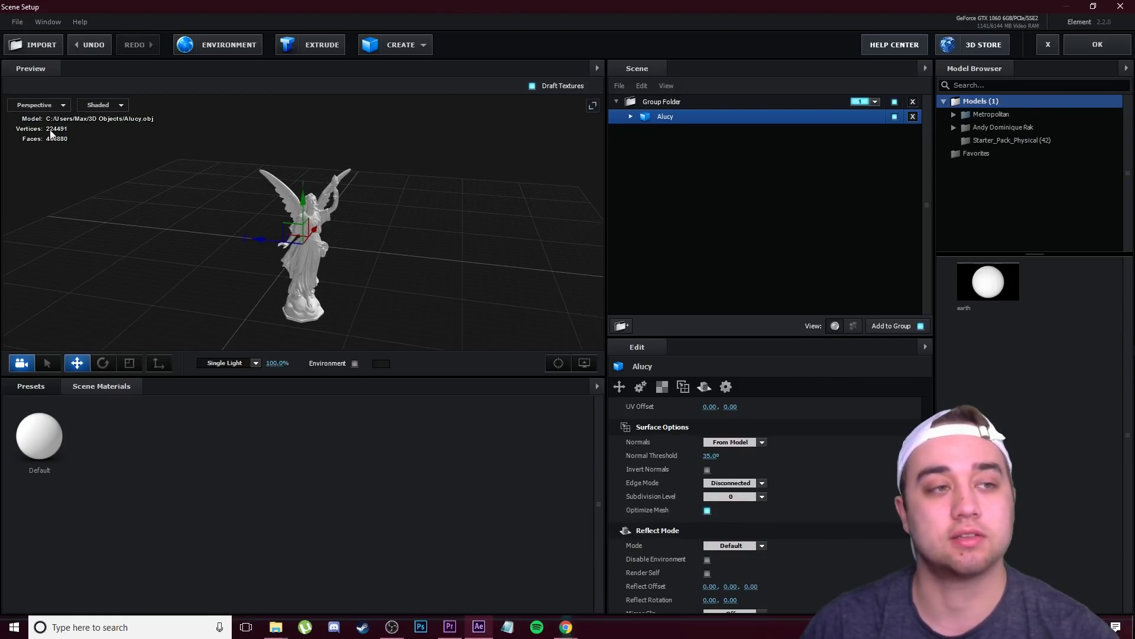
pyautogui.moveTo(430, 296); pyautogui.dragTo(392, 313)
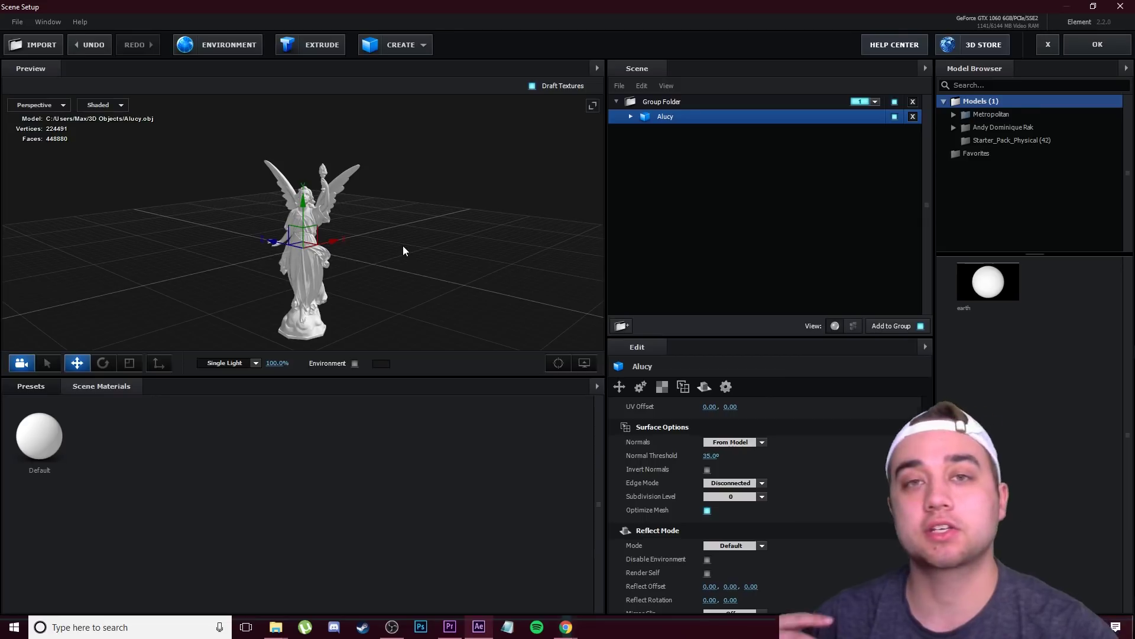
# Step: Apply the stone_02 material from the Pro_Shaders Stone presets to the statue
pyautogui.click(36, 386)
pyautogui.doubleClick(44, 442)
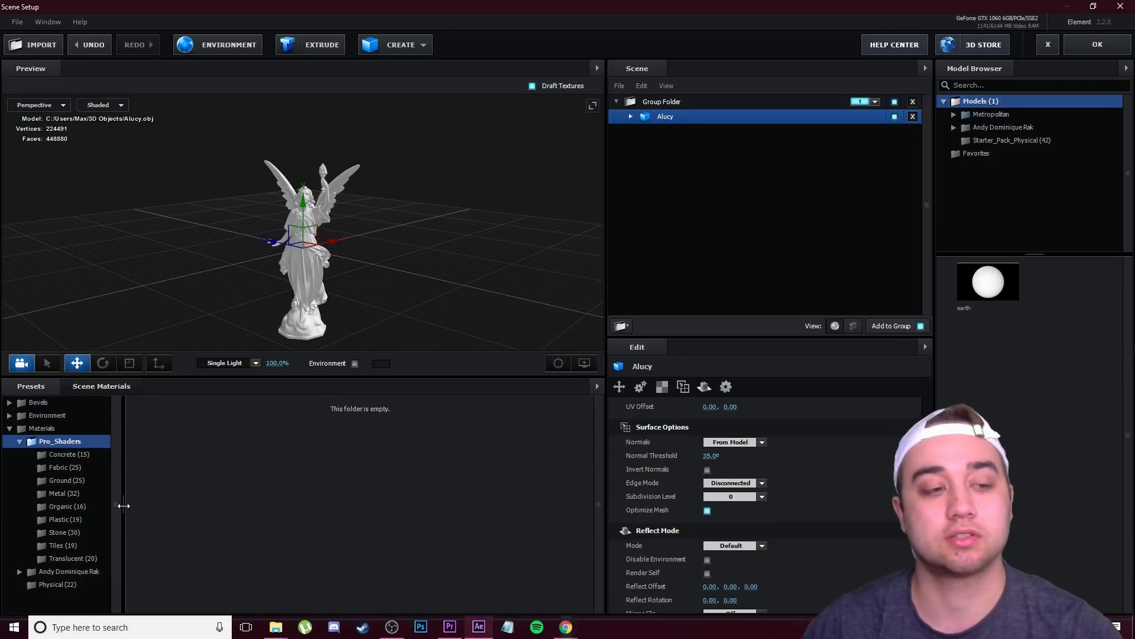
pyautogui.click(63, 533)
pyautogui.moveTo(239, 322); pyautogui.dragTo(268, 399)
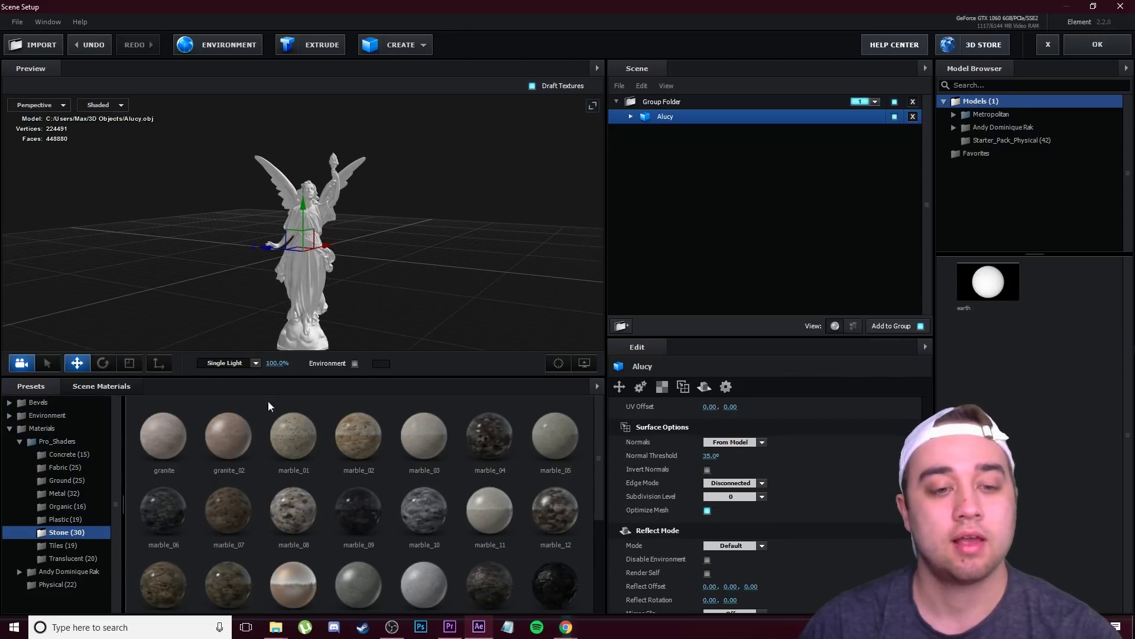
pyautogui.moveTo(416, 587); pyautogui.dragTo(473, 427)
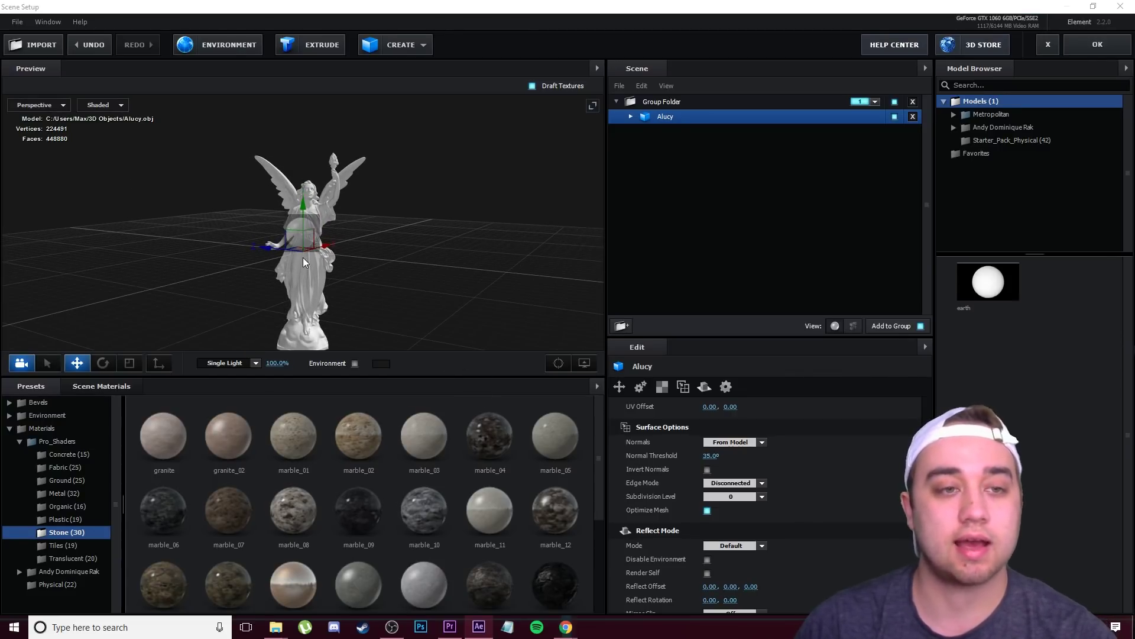
pyautogui.moveTo(303, 260); pyautogui.dragTo(307, 260)
# Step: Show the environment in the Scene Setup preview and set its color to white
pyautogui.click(354, 363)
pyautogui.click(380, 363)
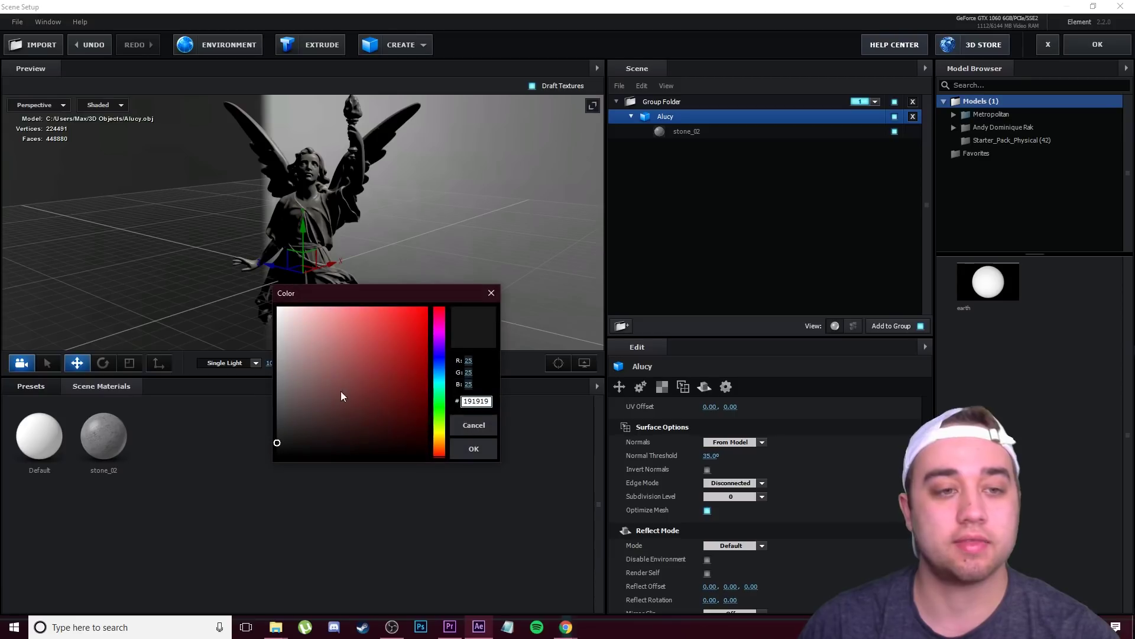
pyautogui.click(473, 448)
pyautogui.moveTo(412, 207); pyautogui.dragTo(239, 404)
# Step: Try several preview lighting presets on the statue, including Sun and Aqua, and settle on Natural
pyautogui.click(254, 363)
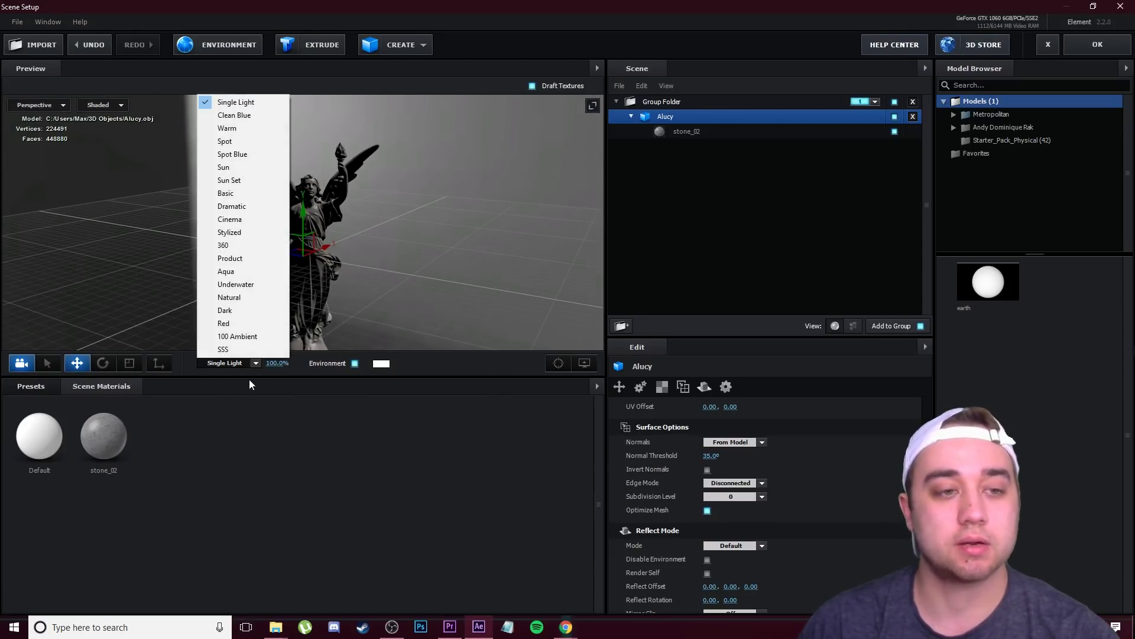
pyautogui.click(246, 181)
pyautogui.click(248, 363)
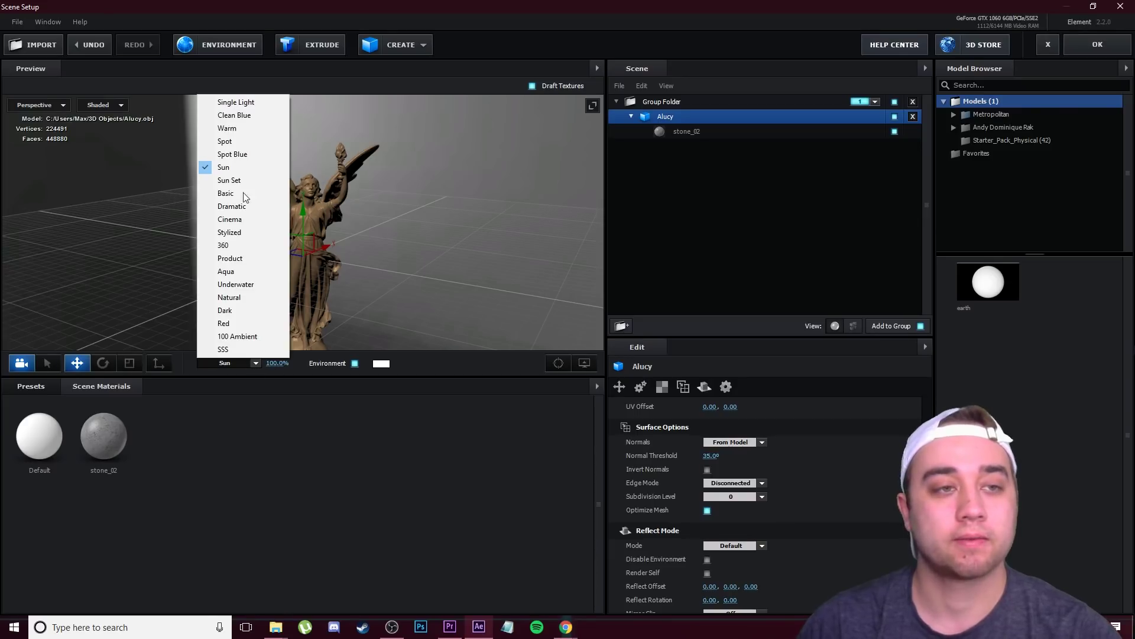
pyautogui.click(239, 128)
pyautogui.click(251, 364)
pyautogui.click(225, 271)
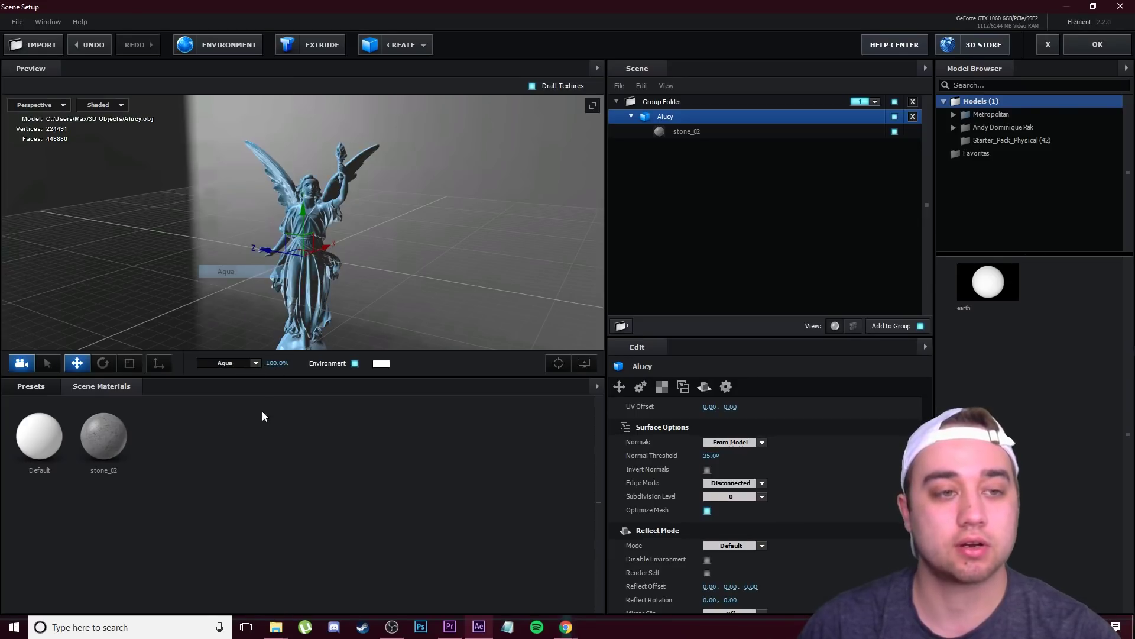
# Step: Set the model's Reflect Mode to Environment, check the statue from several angles, and accept the scene setup
pyautogui.scroll(-2, 257, 363)
pyautogui.moveTo(304, 293); pyautogui.dragTo(331, 289)
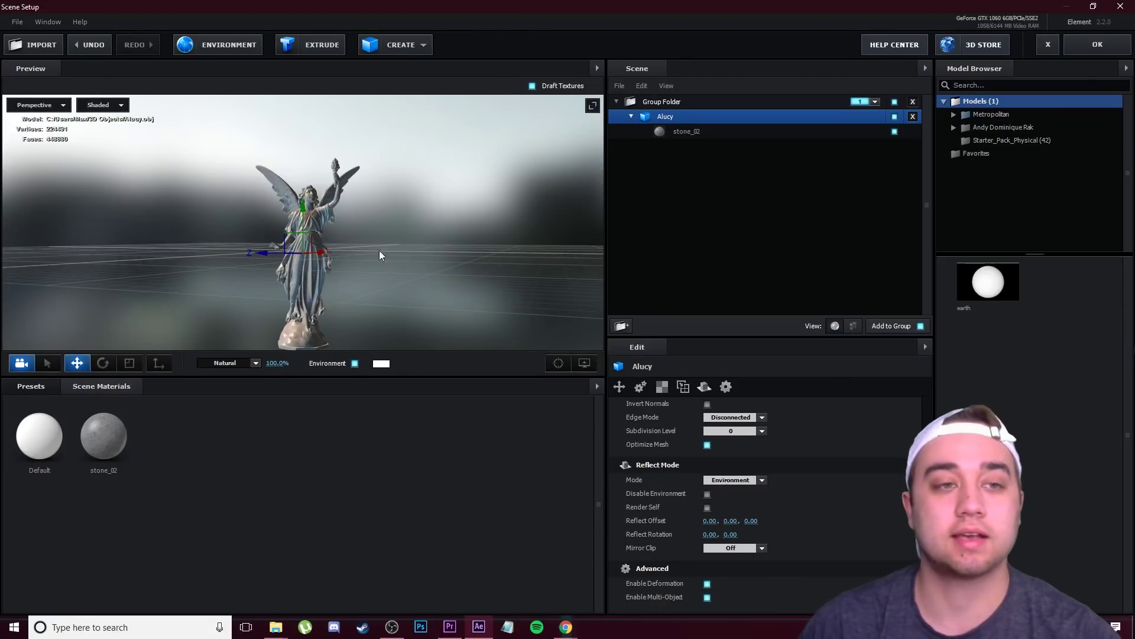
pyautogui.moveTo(379, 250); pyautogui.dragTo(330, 231)
pyautogui.moveTo(473, 264); pyautogui.dragTo(591, 201)
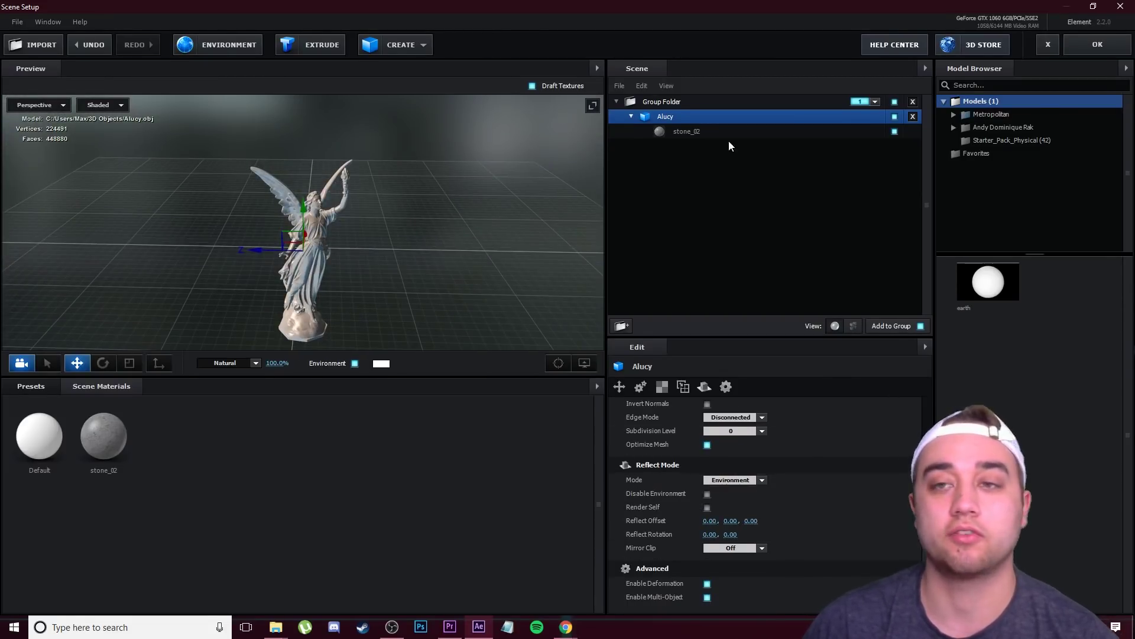
pyautogui.click(1097, 44)
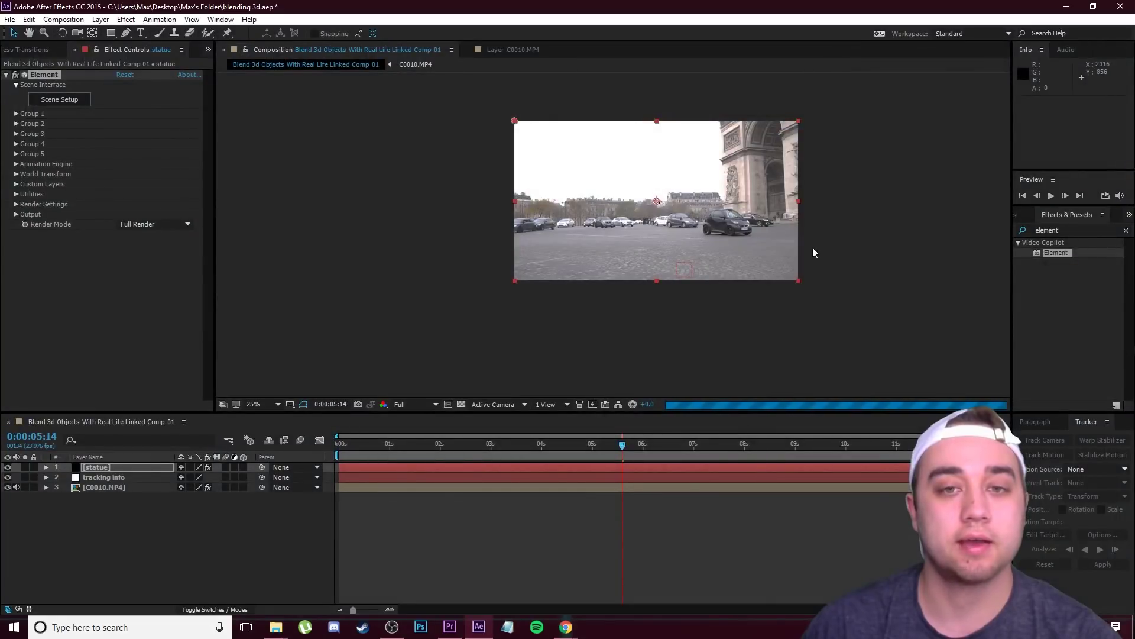
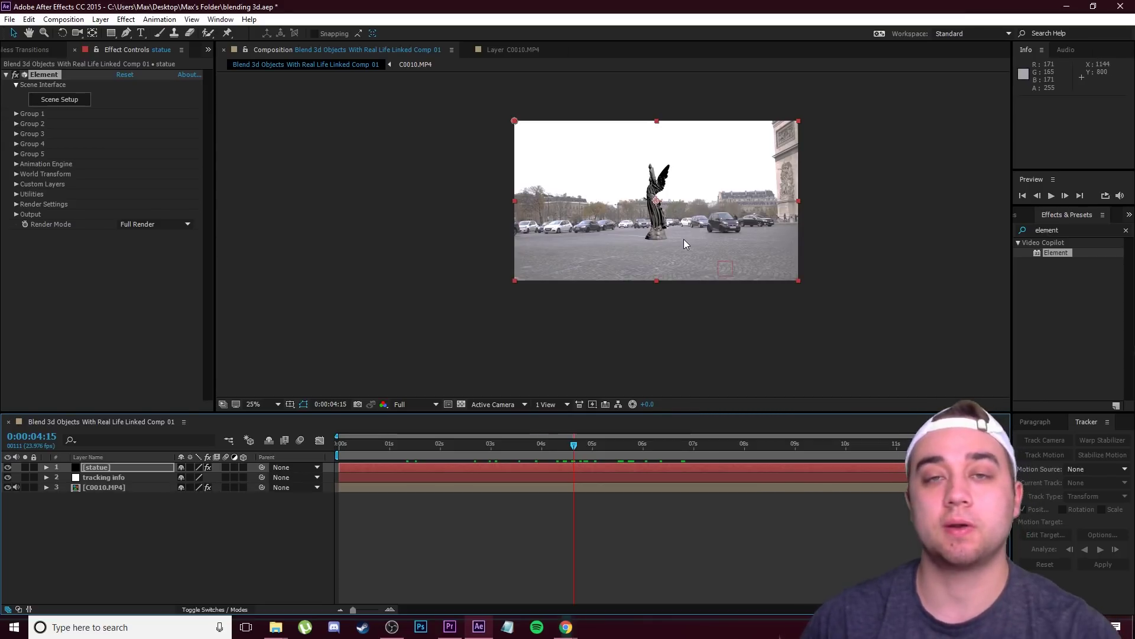
# Step: Set Add Lighting to Natural in the Element effect's render lighting settings
pyautogui.scroll(2, 670, 197)
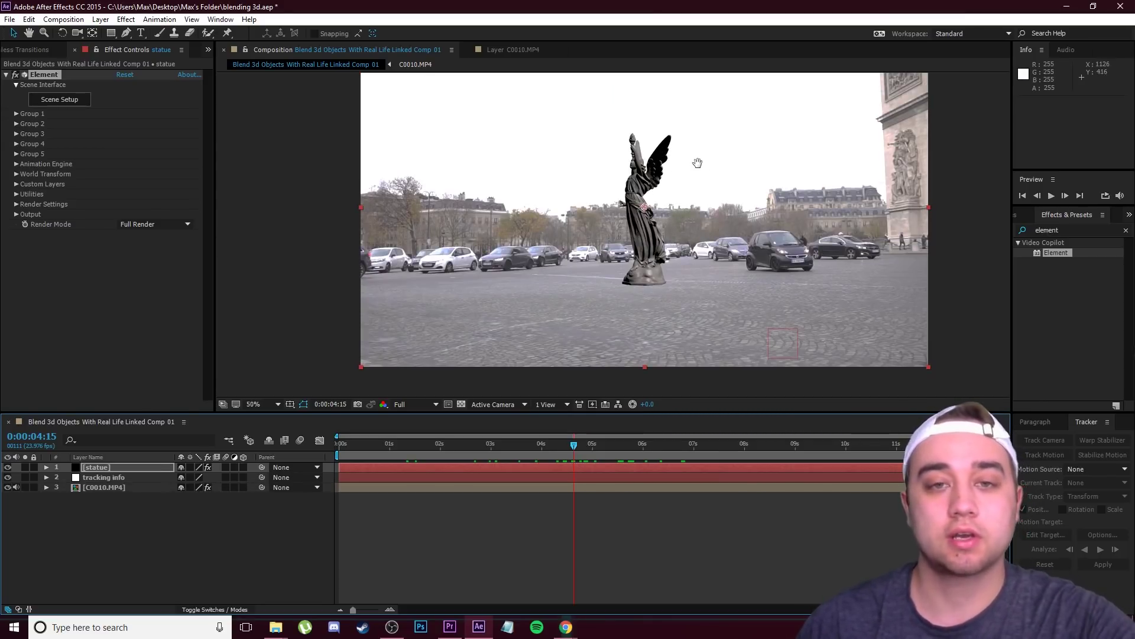
pyautogui.moveTo(699, 169); pyautogui.dragTo(684, 208)
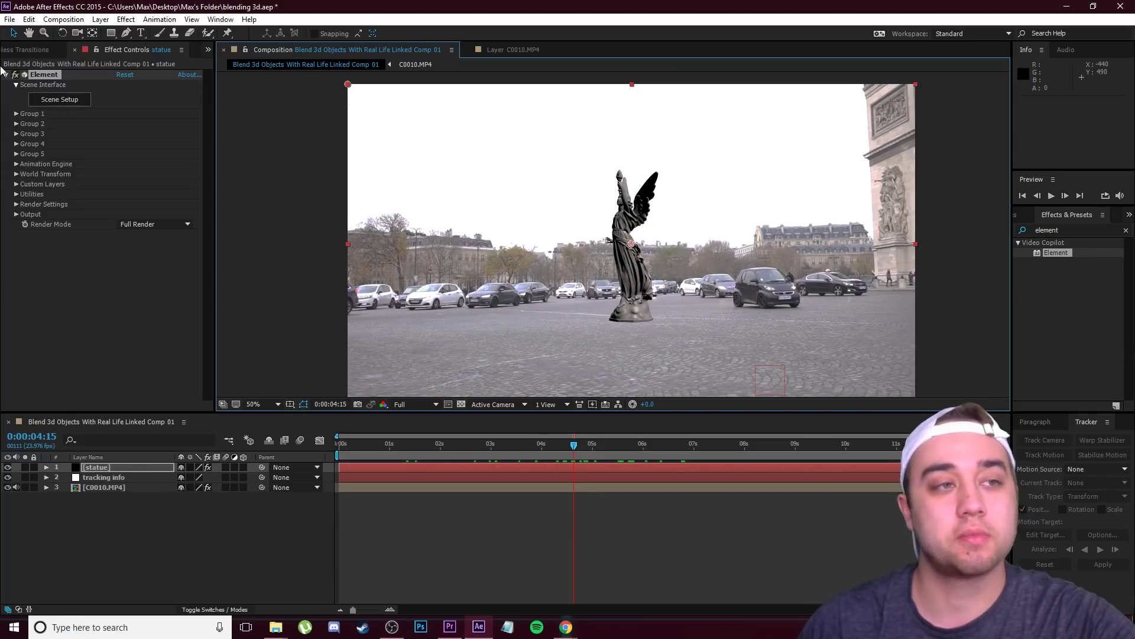
pyautogui.click(16, 204)
pyautogui.click(26, 224)
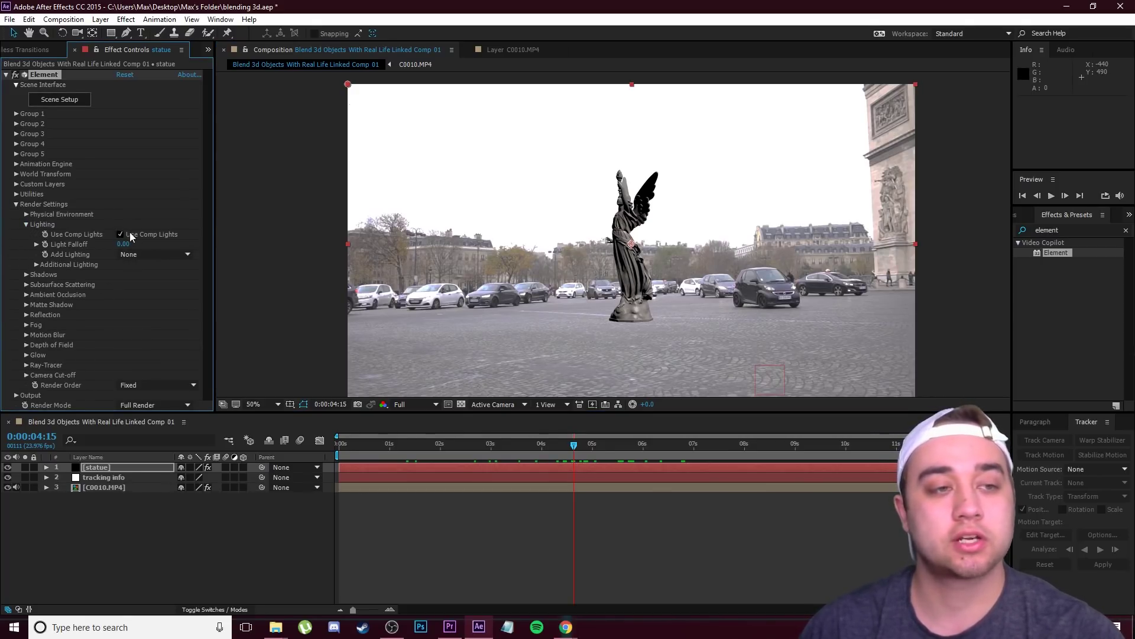
pyautogui.click(180, 254)
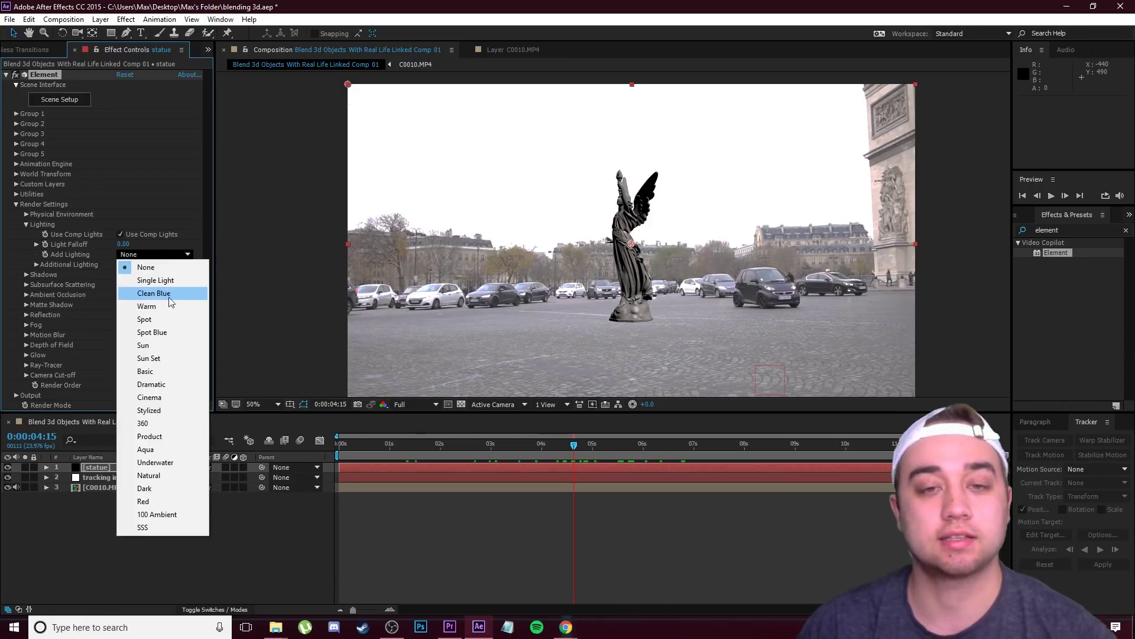
pyautogui.click(170, 476)
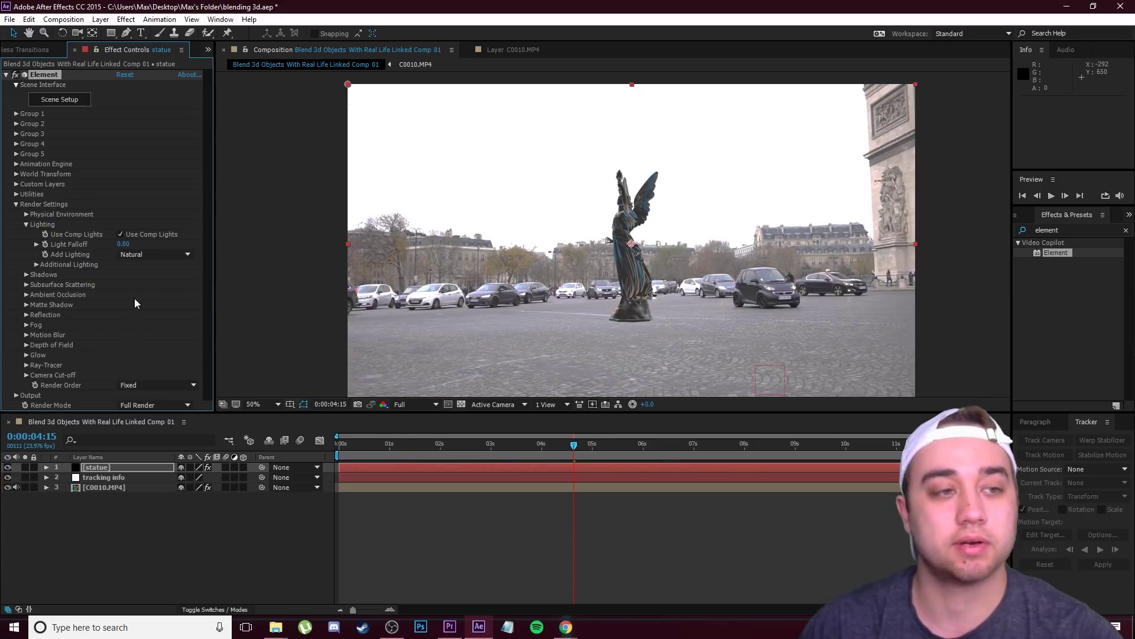
pyautogui.click(36, 265)
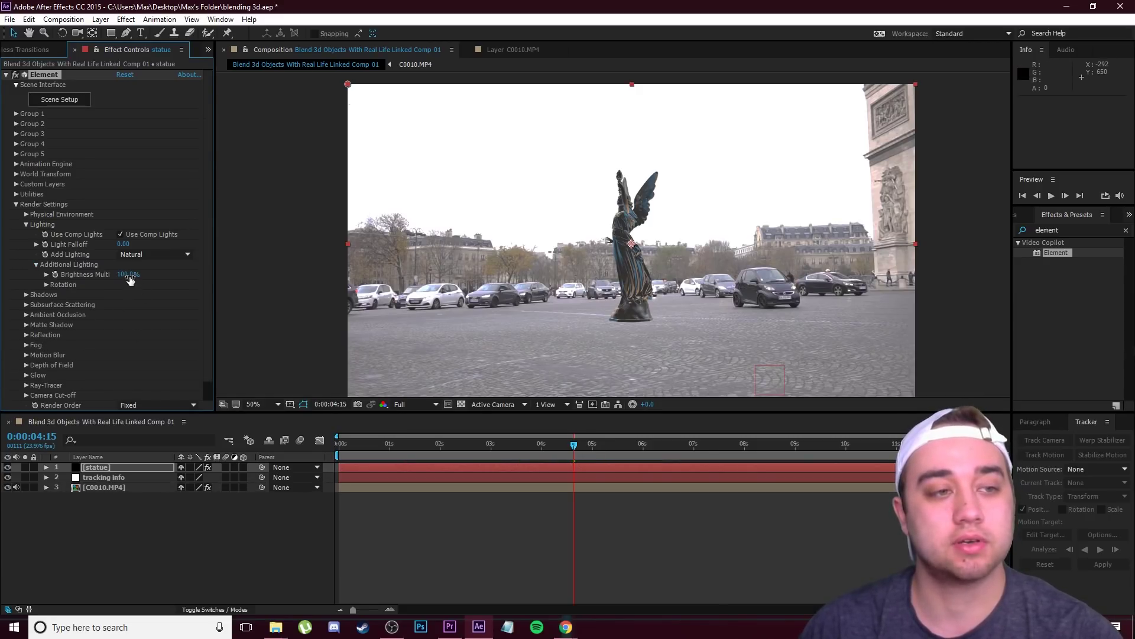
pyautogui.click(16, 204)
# Step: Rotate the statue to face the camera by setting its Y Rotation World to -47° in World Transform
pyautogui.click(16, 113)
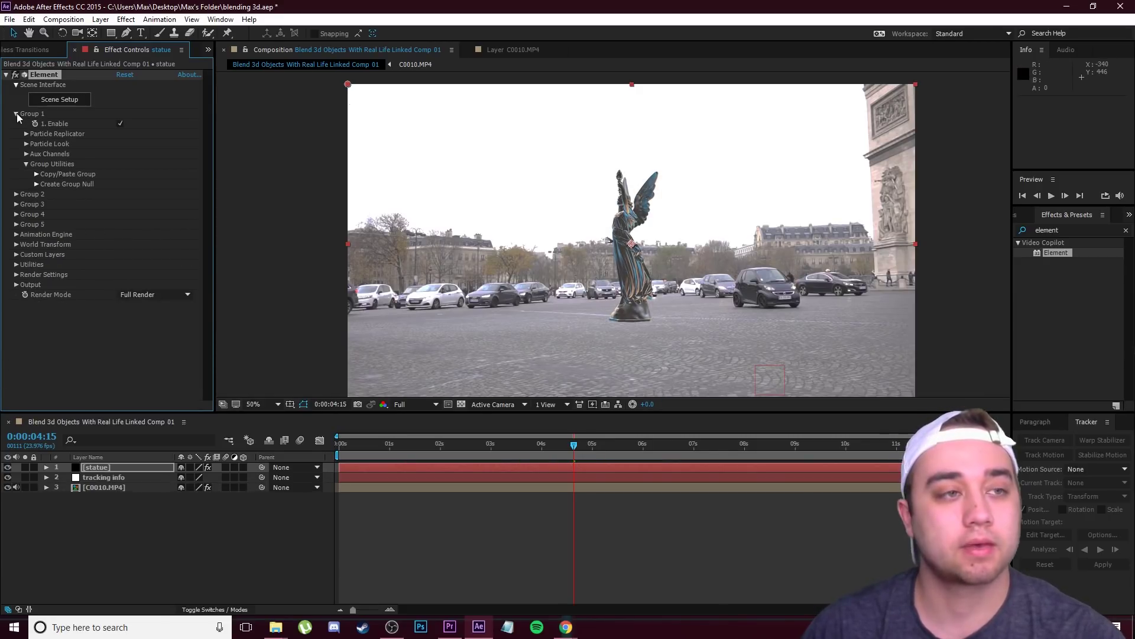
pyautogui.click(16, 114)
pyautogui.click(16, 174)
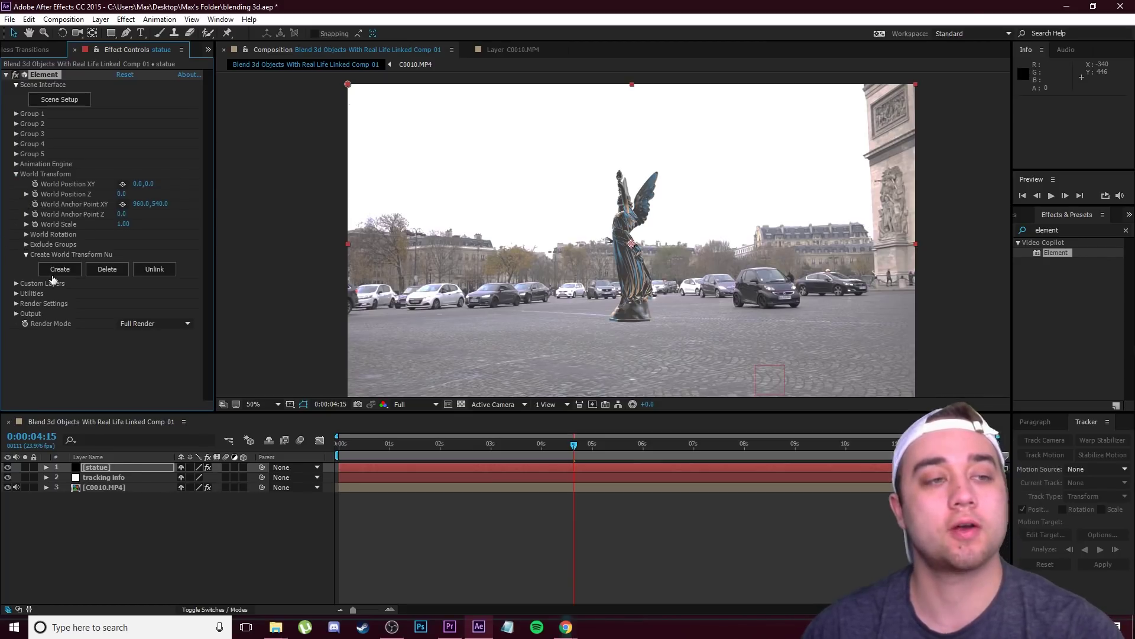
pyautogui.click(26, 234)
pyautogui.moveTo(139, 253); pyautogui.dragTo(129, 269)
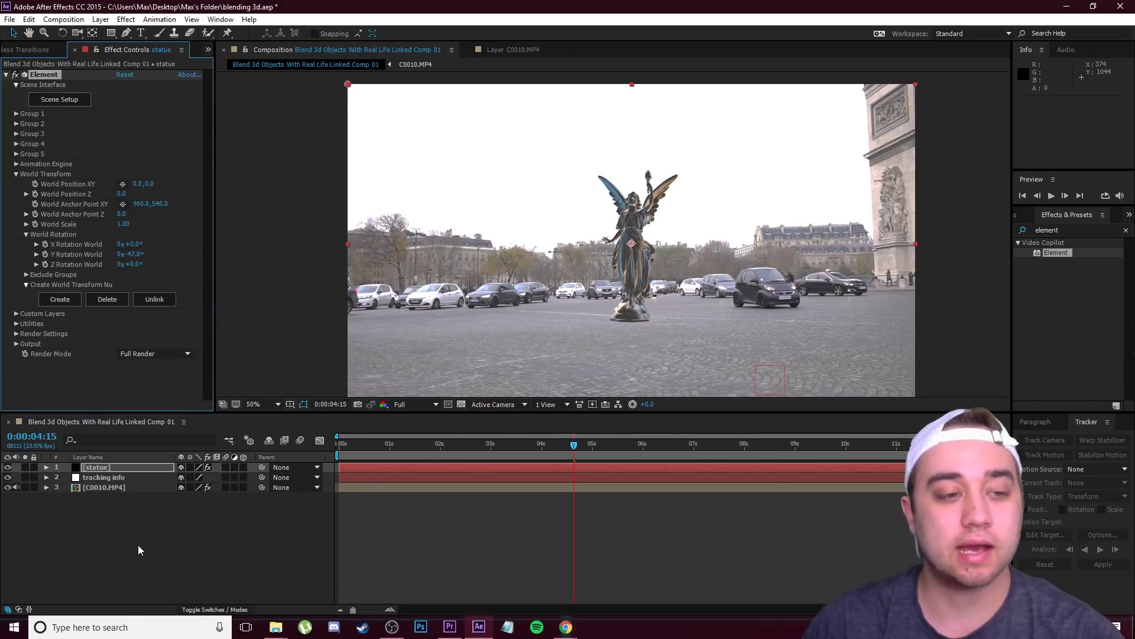
# Step: Add a spot light with 500% intensity and position it above the statue on its left side, aimed at the statue
pyautogui.rightClick(151, 532)
pyautogui.moveTo(182, 424)
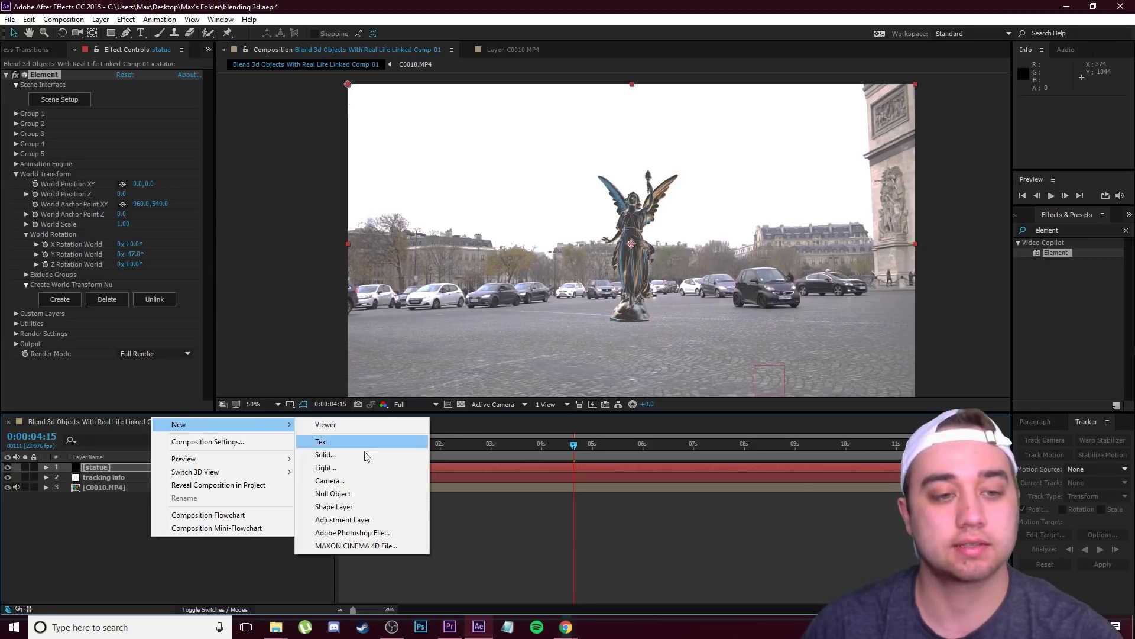
pyautogui.click(342, 467)
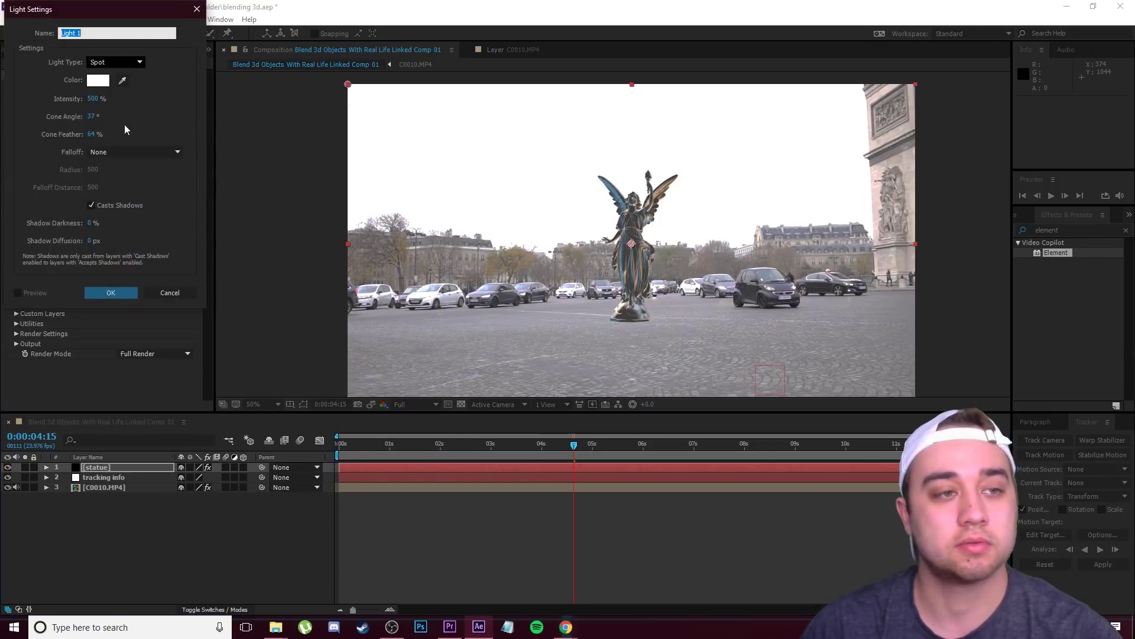
pyautogui.click(112, 291)
pyautogui.moveTo(621, 226); pyautogui.dragTo(679, 223)
pyautogui.scroll(-2, 751, 124)
pyautogui.moveTo(615, 165); pyautogui.dragTo(287, 135)
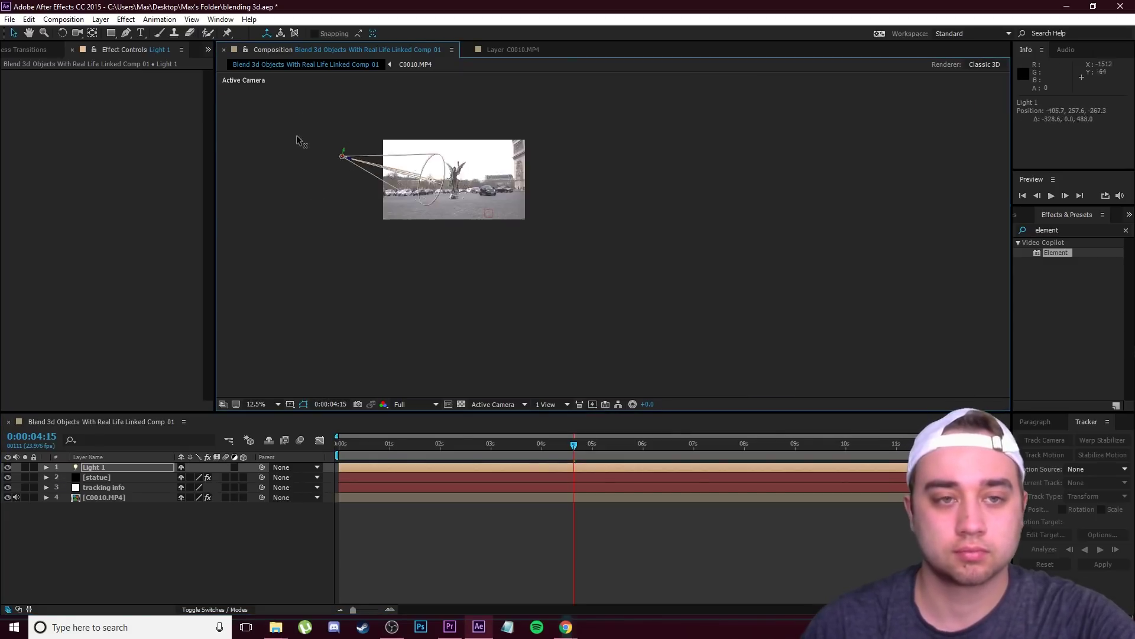
pyautogui.hotkey('ctrl', 'shift', 'l')
pyautogui.click(109, 291)
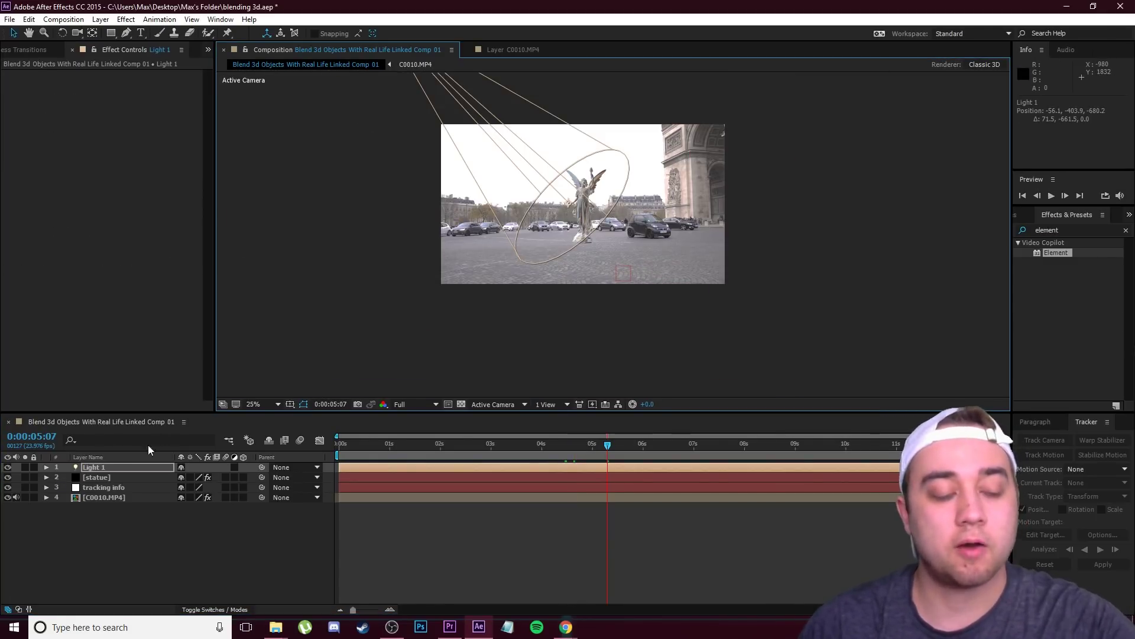
# Step: Parent the statue layer to the tracking info layer
pyautogui.click(105, 478)
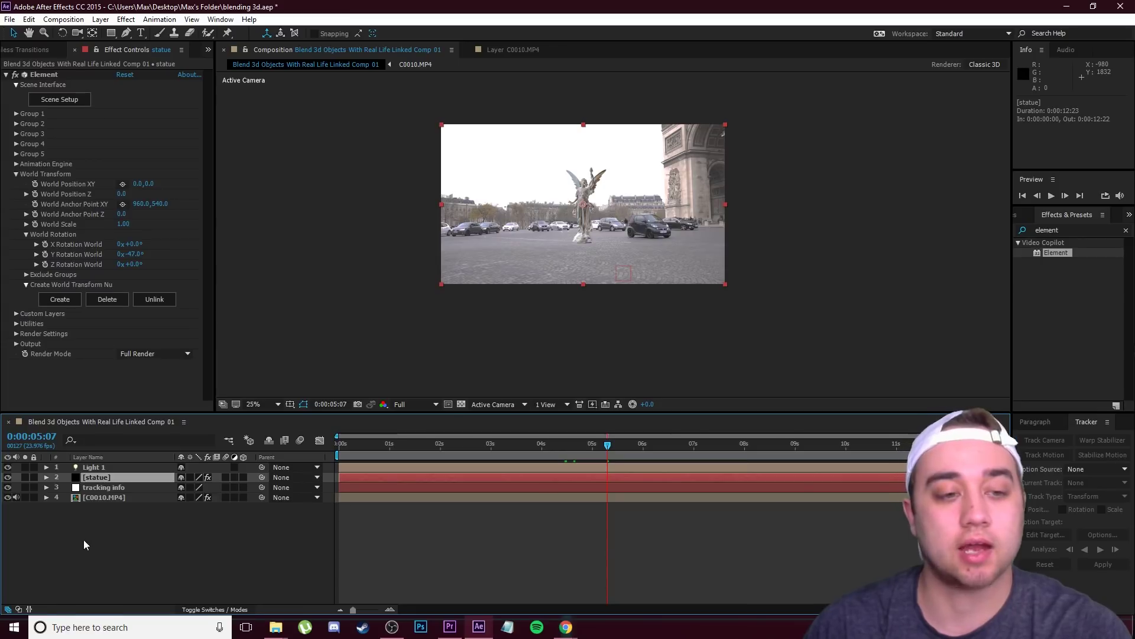
pyautogui.click(299, 477)
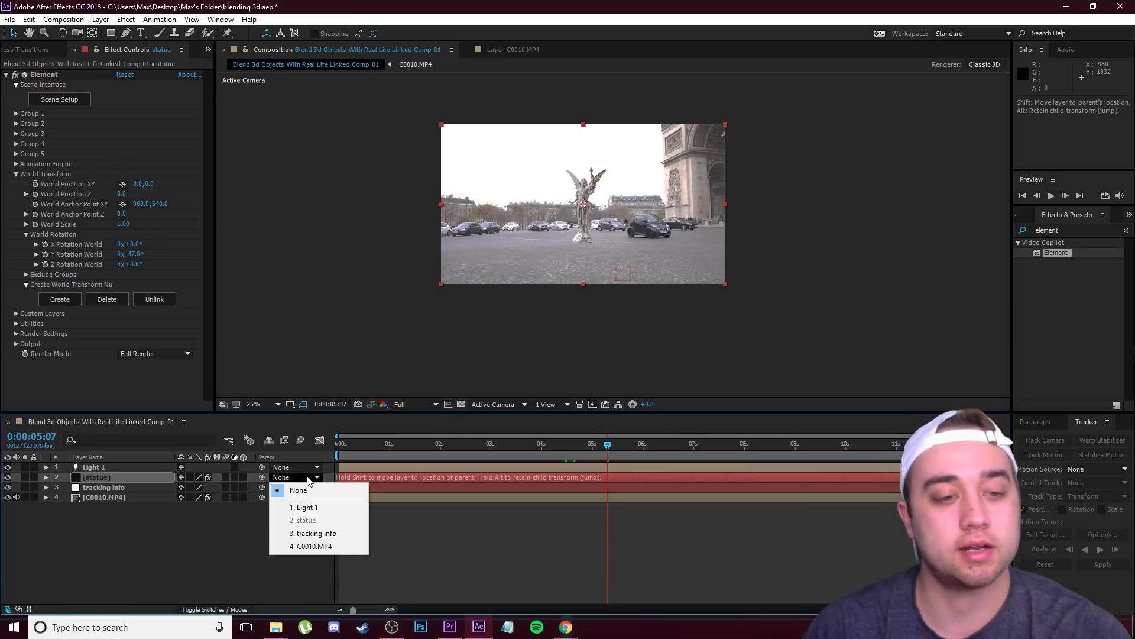
pyautogui.click(310, 534)
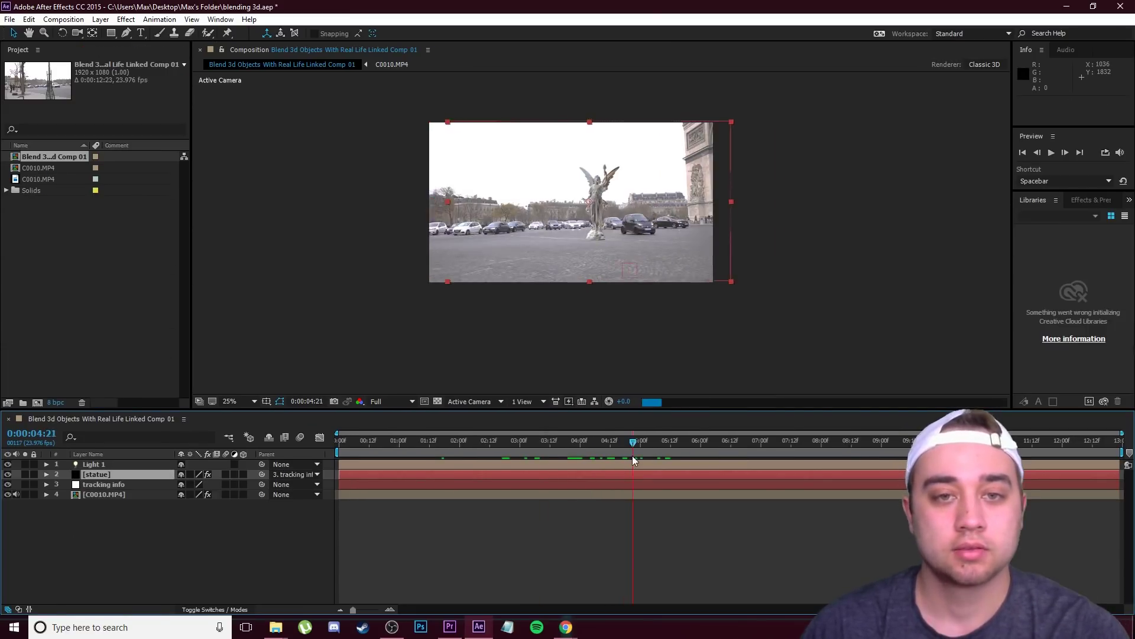
# Step: Check the tracked statue across several frames, move it into the right foreground of the square and enlarge it
pyautogui.moveTo(632, 455)
pyautogui.mouseDown()
pyautogui.moveTo(598, 460)
pyautogui.moveTo(677, 461)
pyautogui.moveTo(650, 459)
pyautogui.mouseUp()
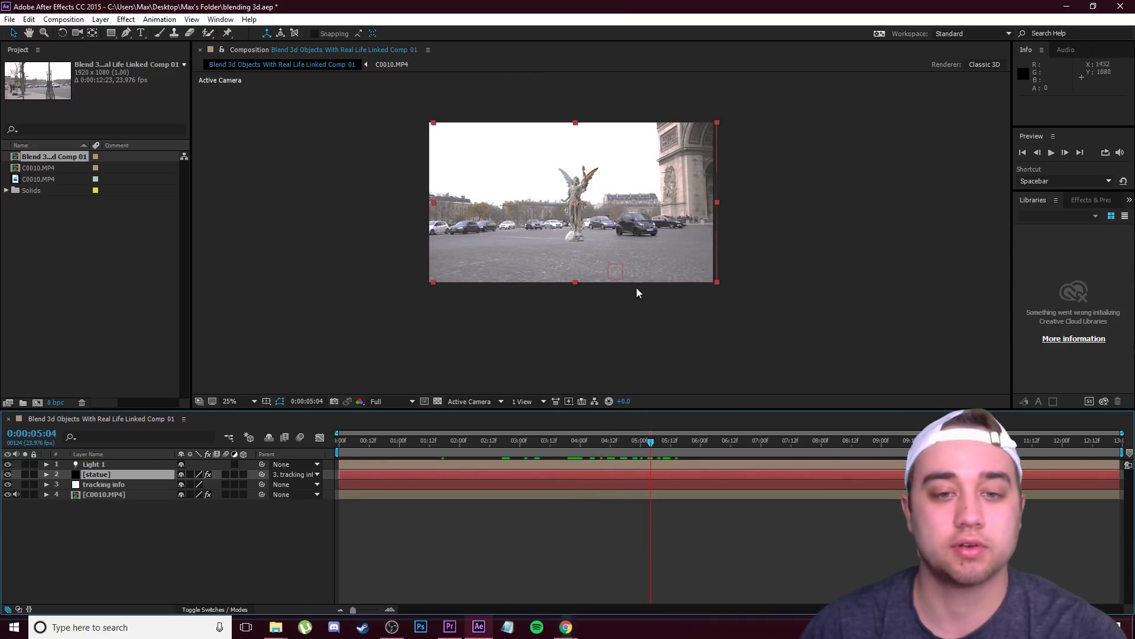
pyautogui.moveTo(644, 444); pyautogui.dragTo(620, 444)
pyautogui.moveTo(607, 187); pyautogui.dragTo(649, 223)
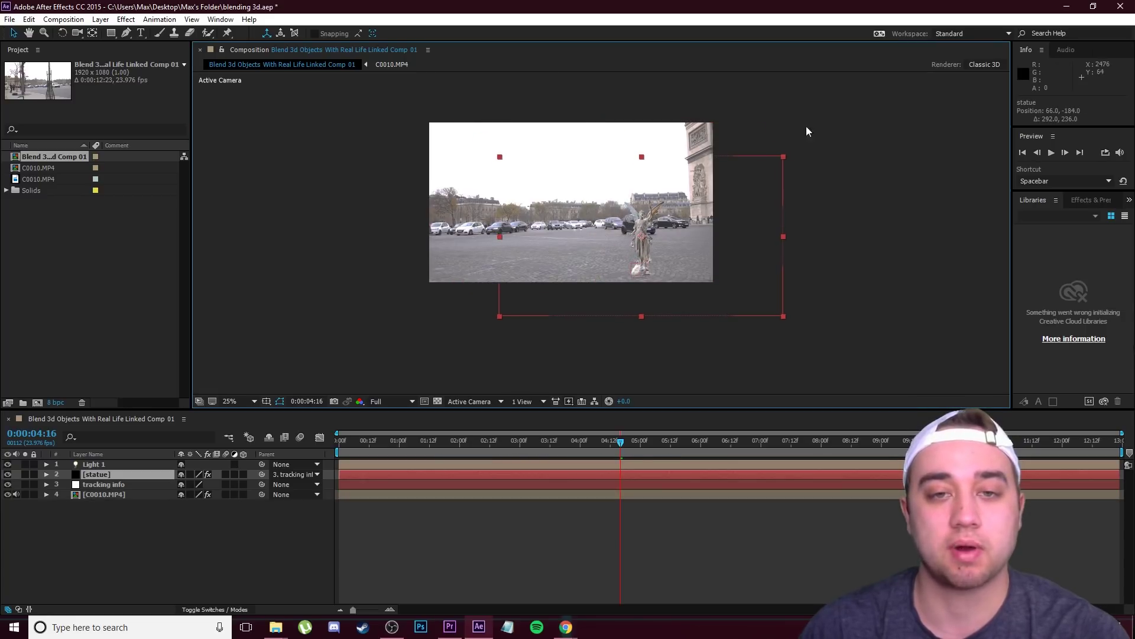
pyautogui.moveTo(784, 164); pyautogui.dragTo(818, 134)
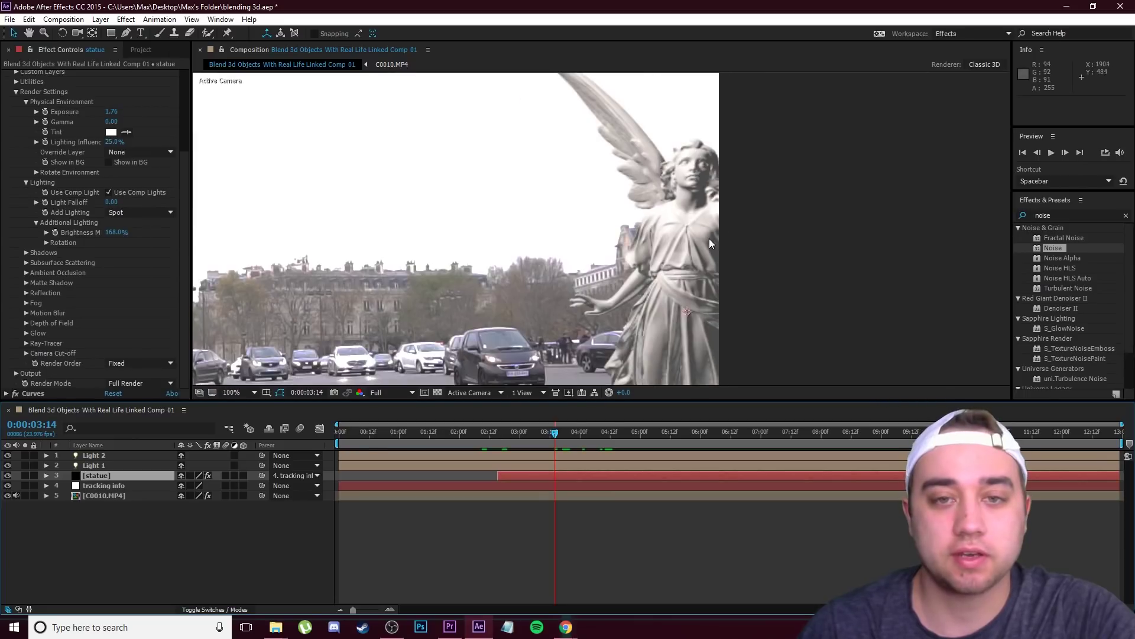
# Step: Apply the Noise effect to the statue layer at 0:00:03:19, with Use Color Noise off and Amount of Noise at 6%
pyautogui.click(568, 436)
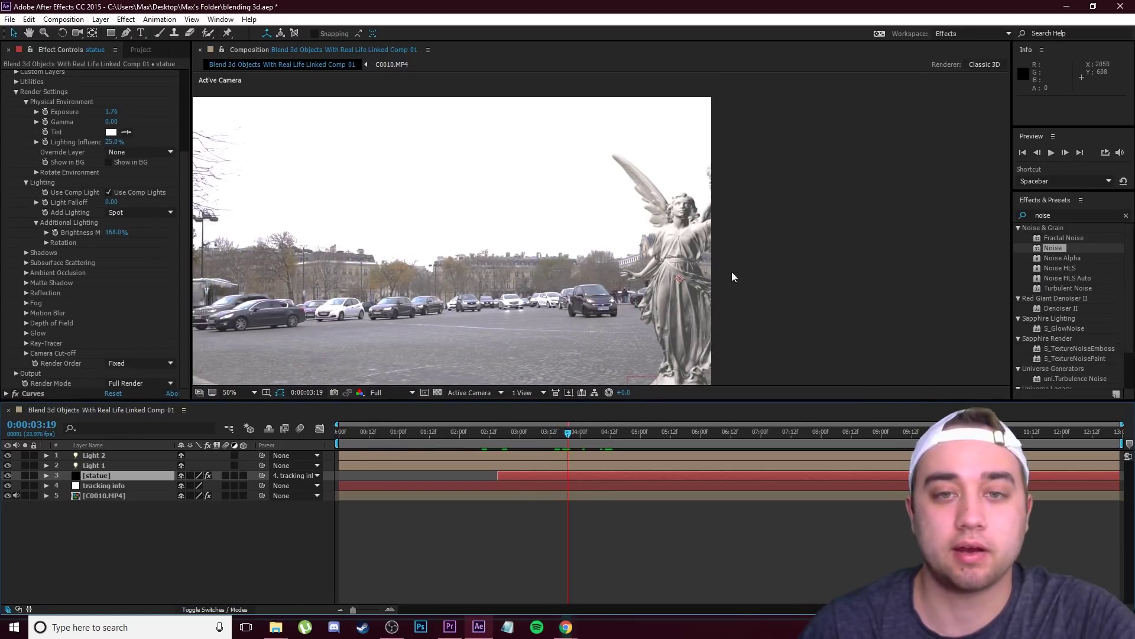
pyautogui.moveTo(1062, 246); pyautogui.dragTo(129, 476)
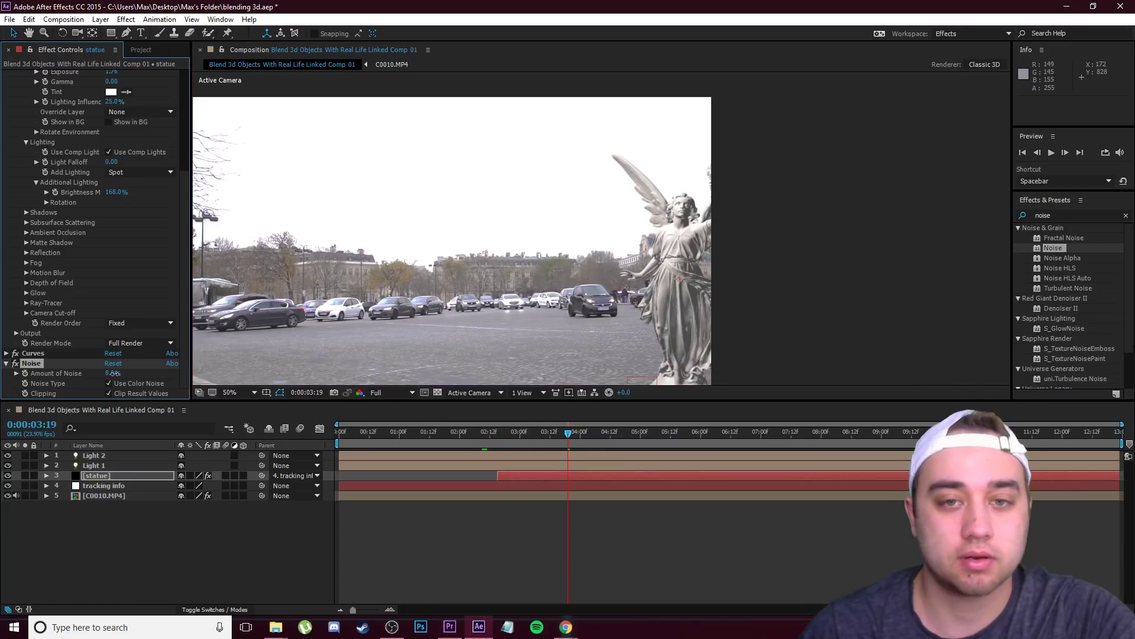
pyautogui.scroll(4, 600, 254)
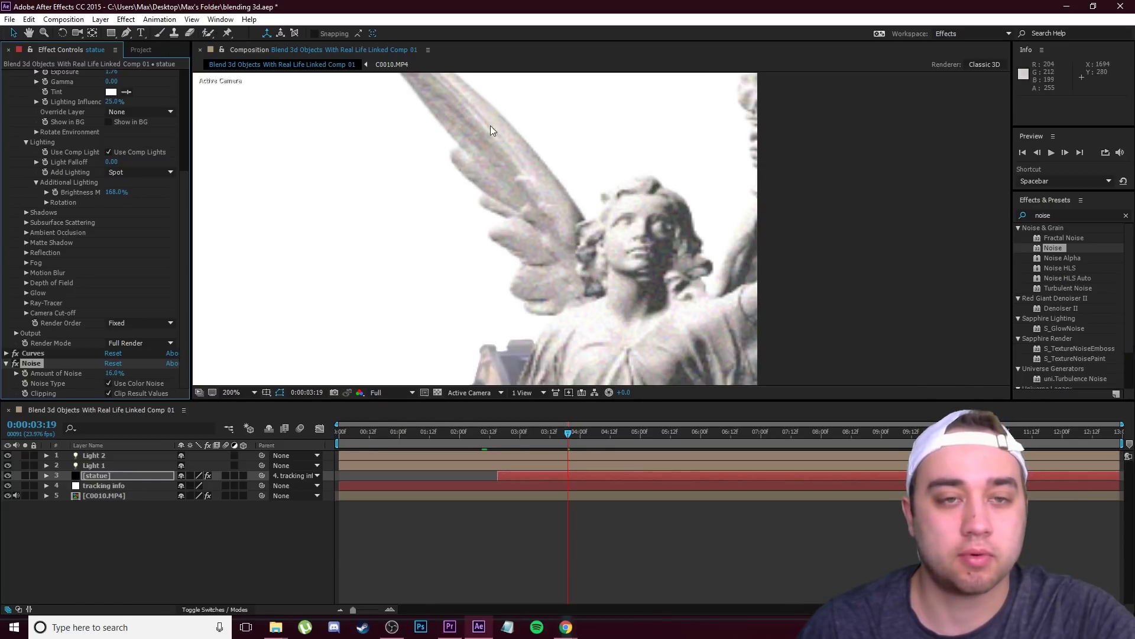
pyautogui.scroll(-2, 488, 130)
pyautogui.scroll(2, 485, 136)
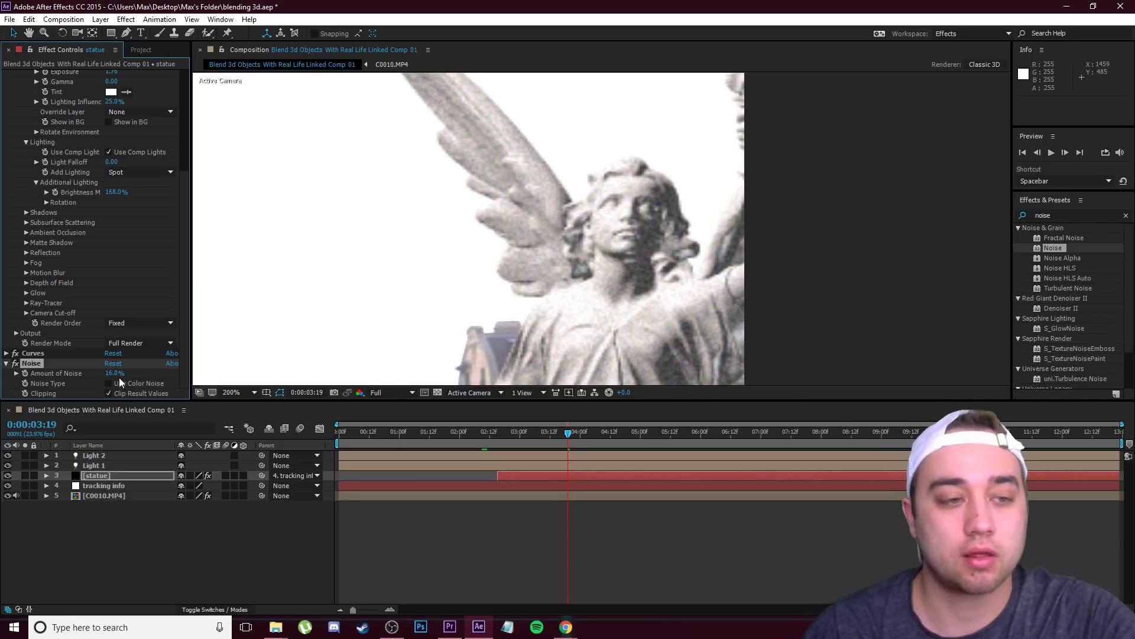
pyautogui.moveTo(113, 372); pyautogui.dragTo(97, 373)
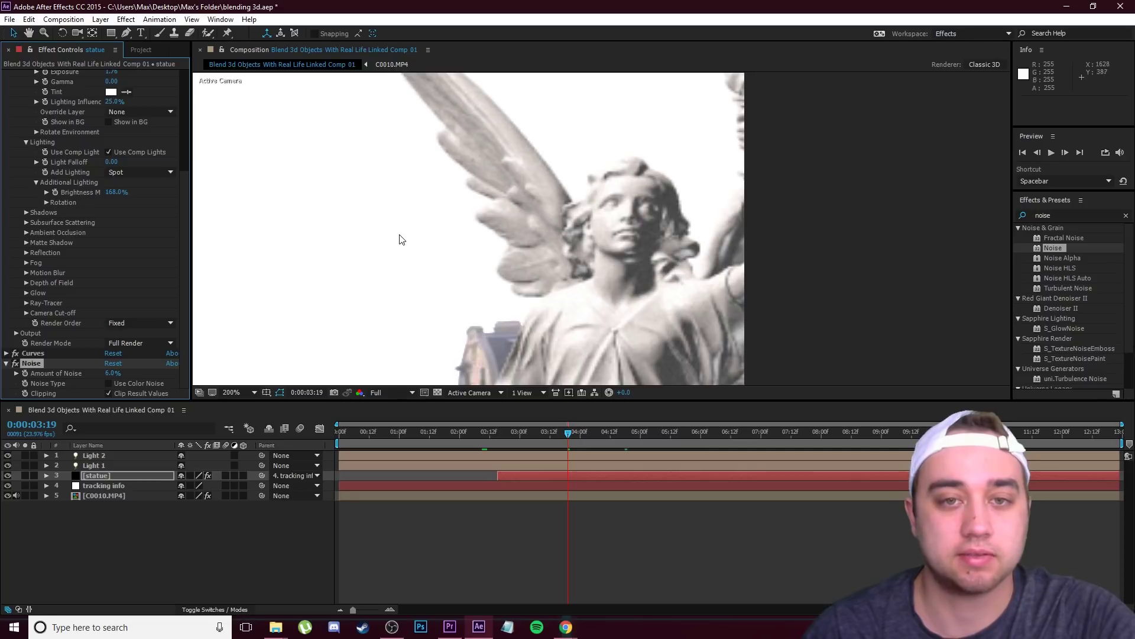
pyautogui.scroll(-5, 477, 301)
pyautogui.scroll(2, 460, 342)
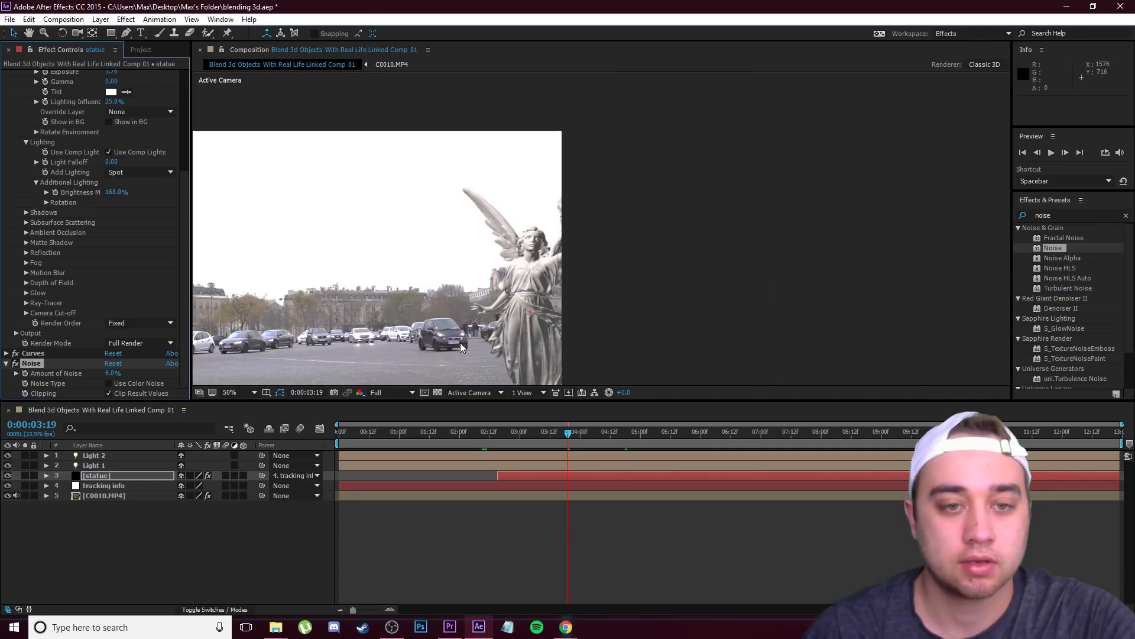
# Step: Duplicate the statue layer at 0:00:04:12 and collapse the duplicate's Element settings
pyautogui.press('space')
pyautogui.scroll(-2, 496, 300)
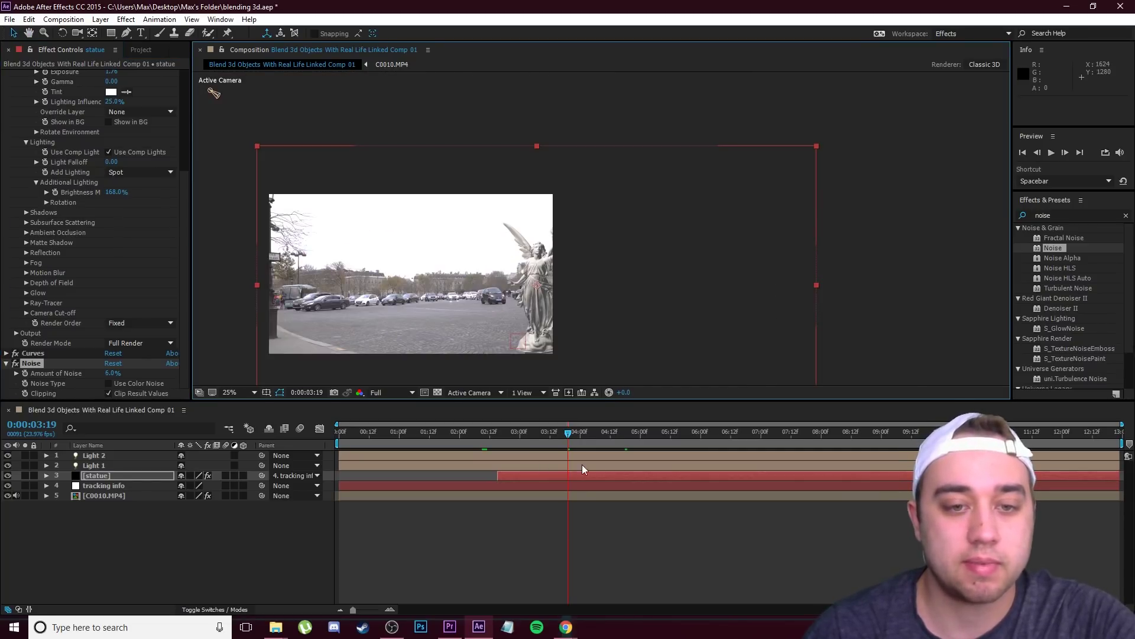
pyautogui.moveTo(551, 437); pyautogui.dragTo(610, 444)
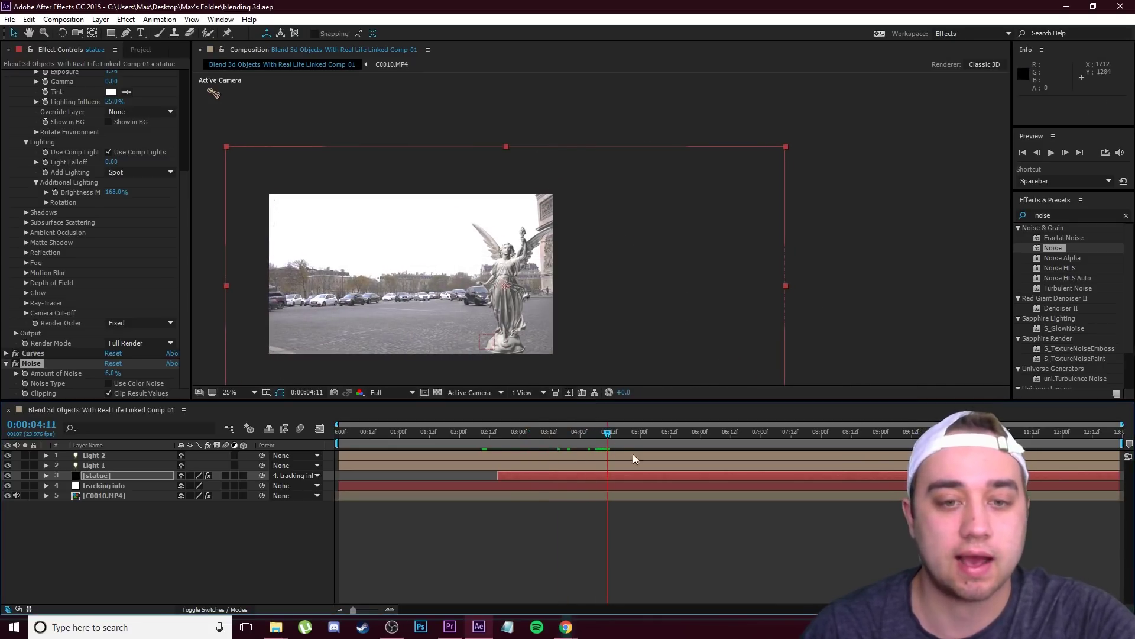
pyautogui.click(93, 476)
pyautogui.hotkey('ctrl', 'd')
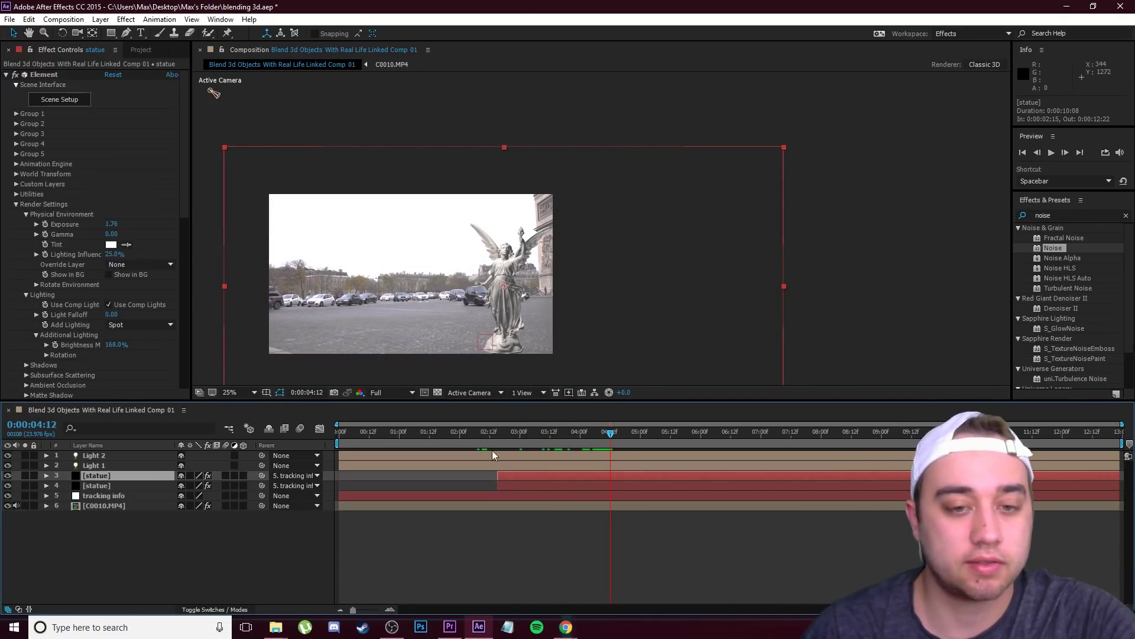
pyautogui.click(6, 75)
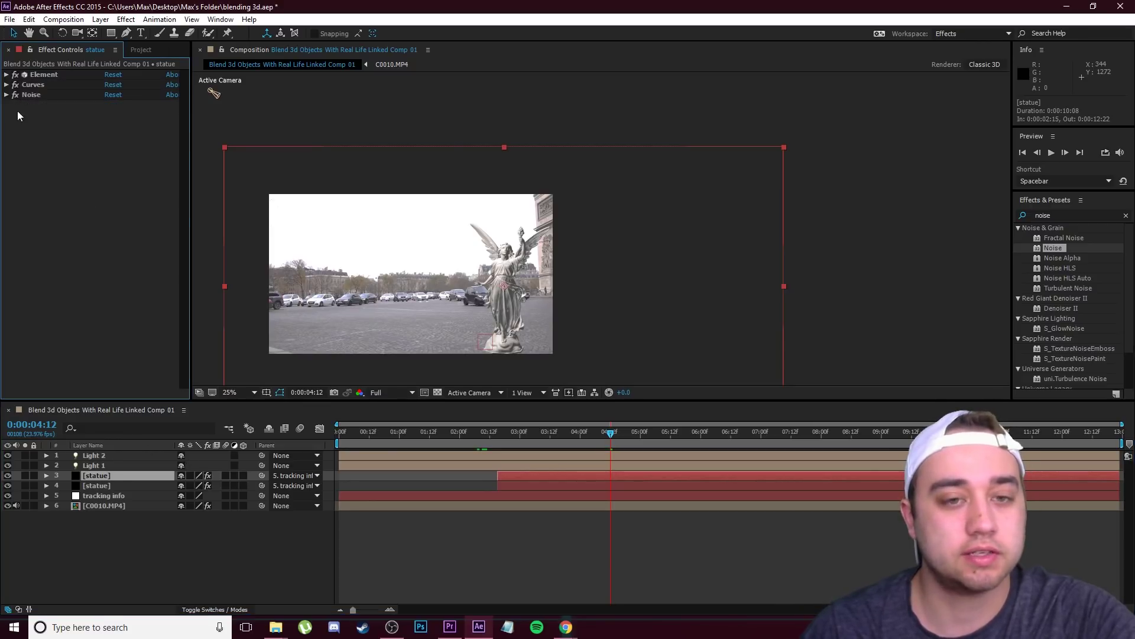
# Step: Move the duplicate statue's anchor point to the base of the statue and rotate the layer to 64°
pyautogui.click(46, 476)
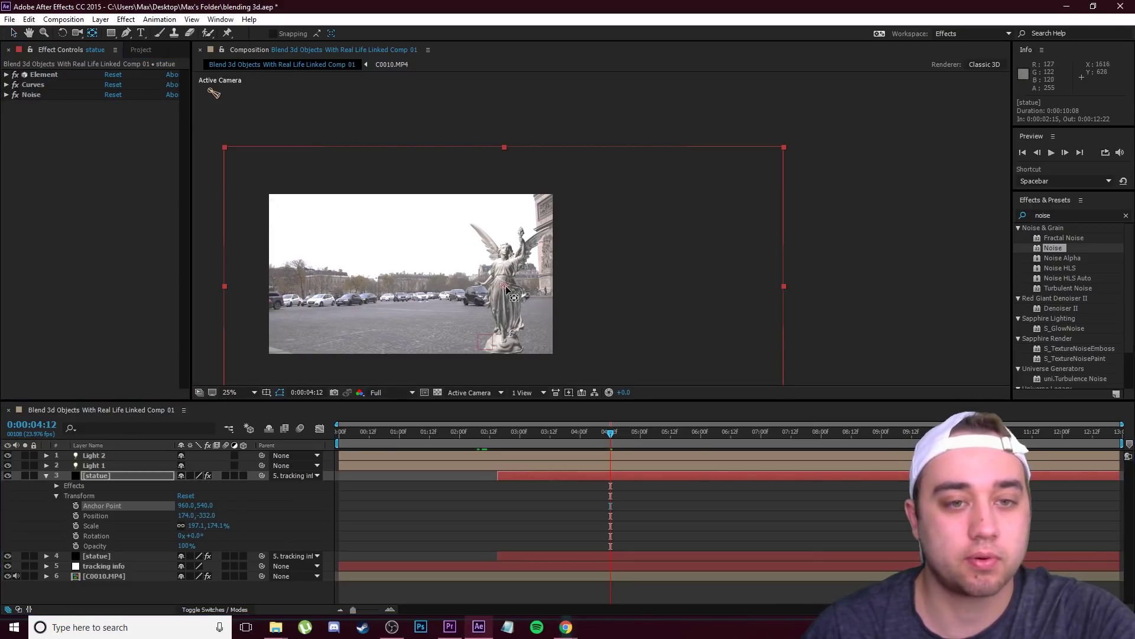
pyautogui.moveTo(517, 289); pyautogui.dragTo(504, 302)
pyautogui.moveTo(504, 348); pyautogui.dragTo(500, 352)
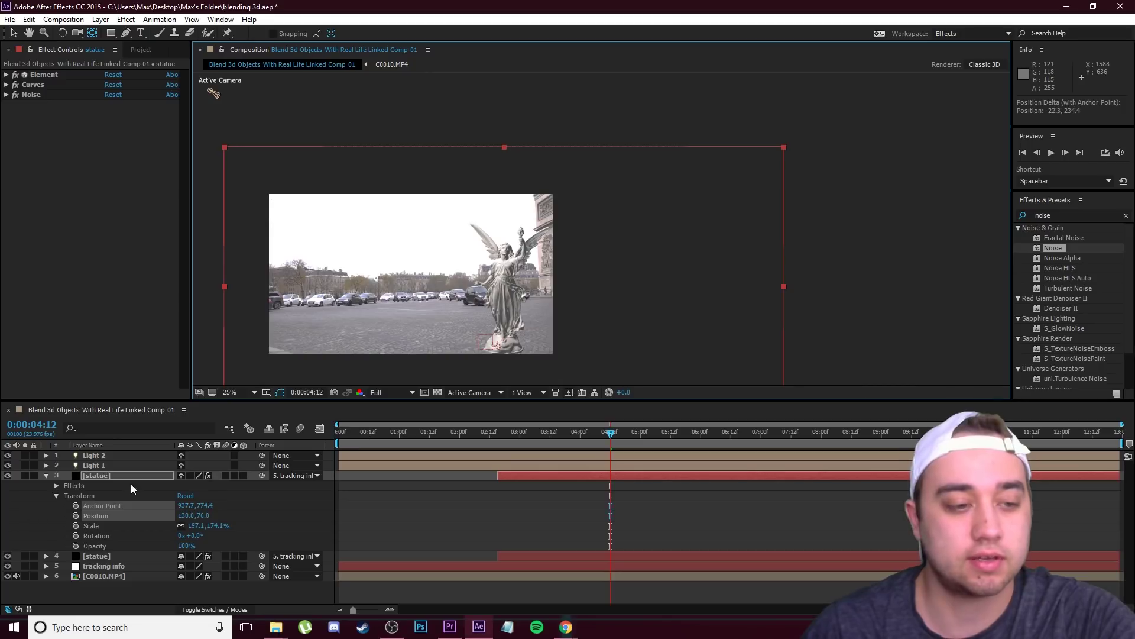
pyautogui.moveTo(196, 536); pyautogui.dragTo(241, 544)
# Step: Find the Fill effect and apply it to the rotated duplicate statue layer
pyautogui.click(1059, 214)
pyautogui.write('fi')
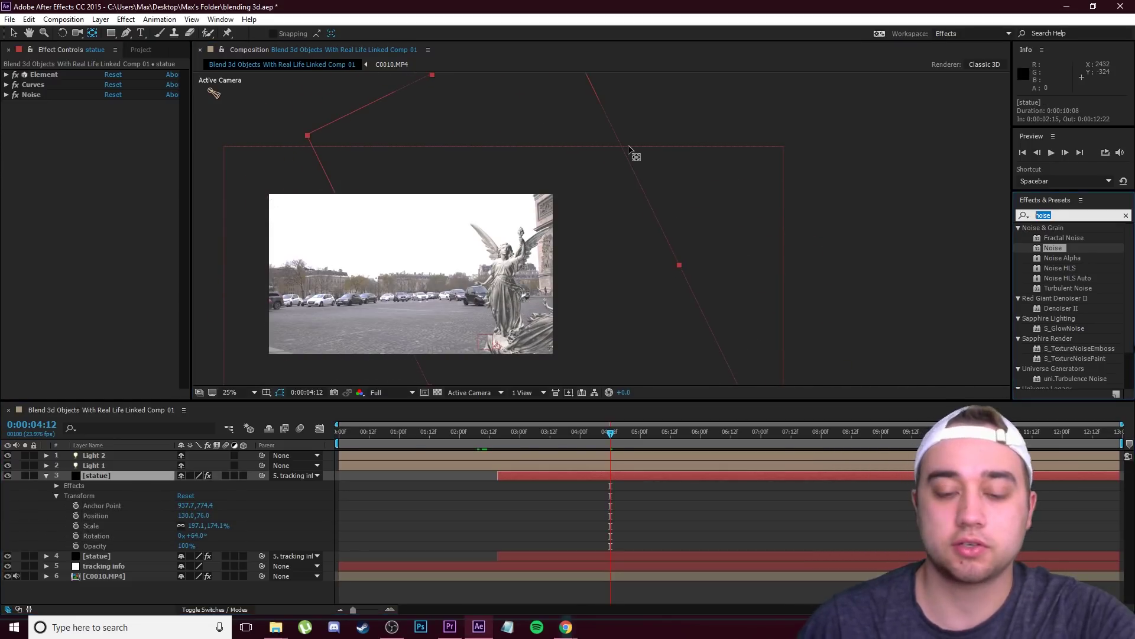
pyautogui.write('ll')
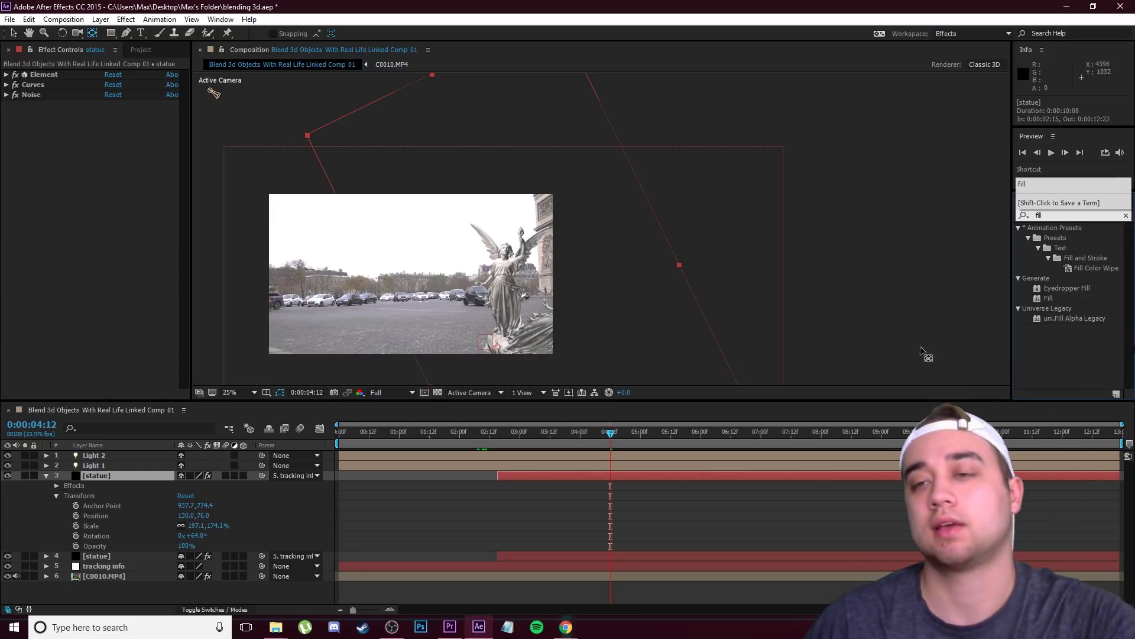
pyautogui.moveTo(1048, 298); pyautogui.dragTo(129, 475)
# Step: Rename the filled duplicate layer as shadow
pyautogui.rightClick(106, 496)
pyautogui.click(139, 468)
pyautogui.write('shadow')
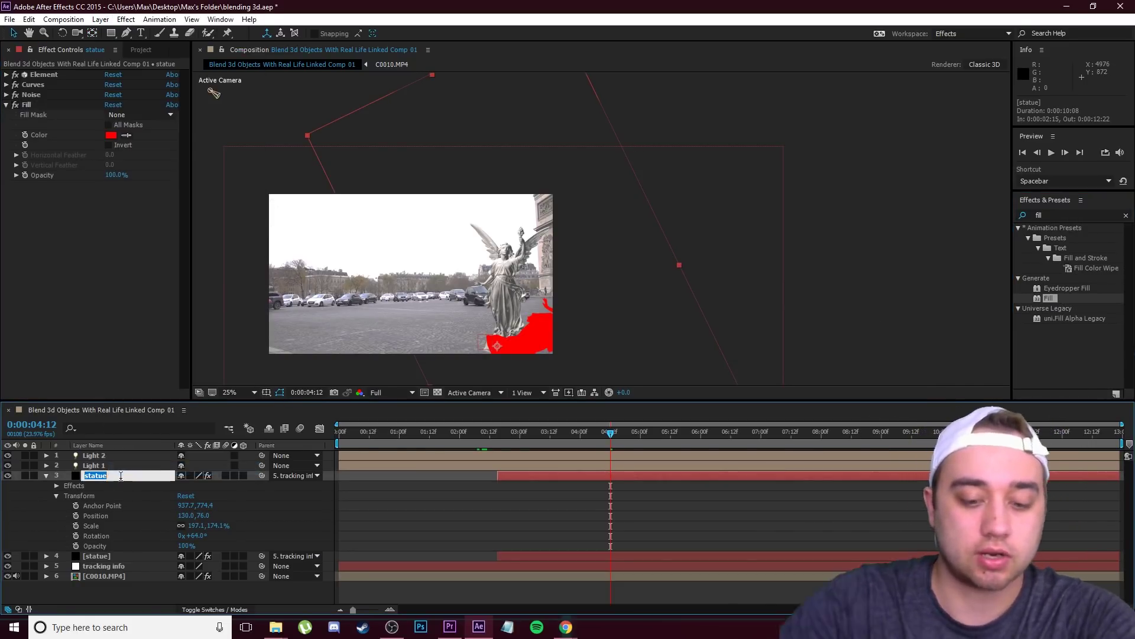
pyautogui.press('Return')
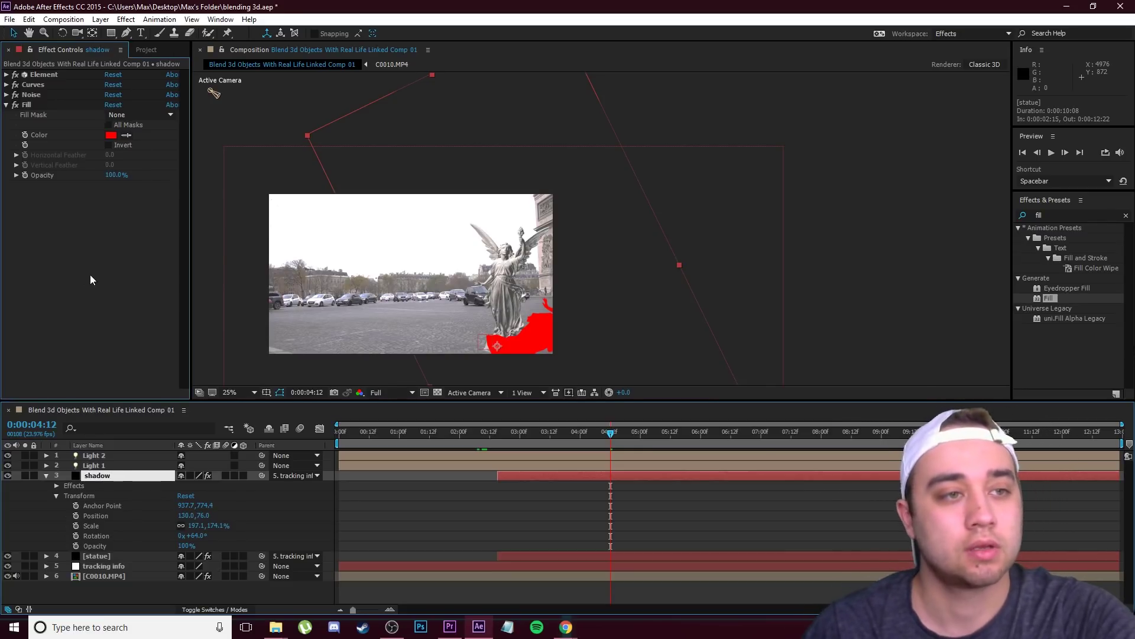
# Step: Set the shadow layer's Fill color to black and its Fill opacity to 52%
pyautogui.click(111, 135)
pyautogui.moveTo(121, 120); pyautogui.dragTo(85, 176)
pyautogui.click(275, 31)
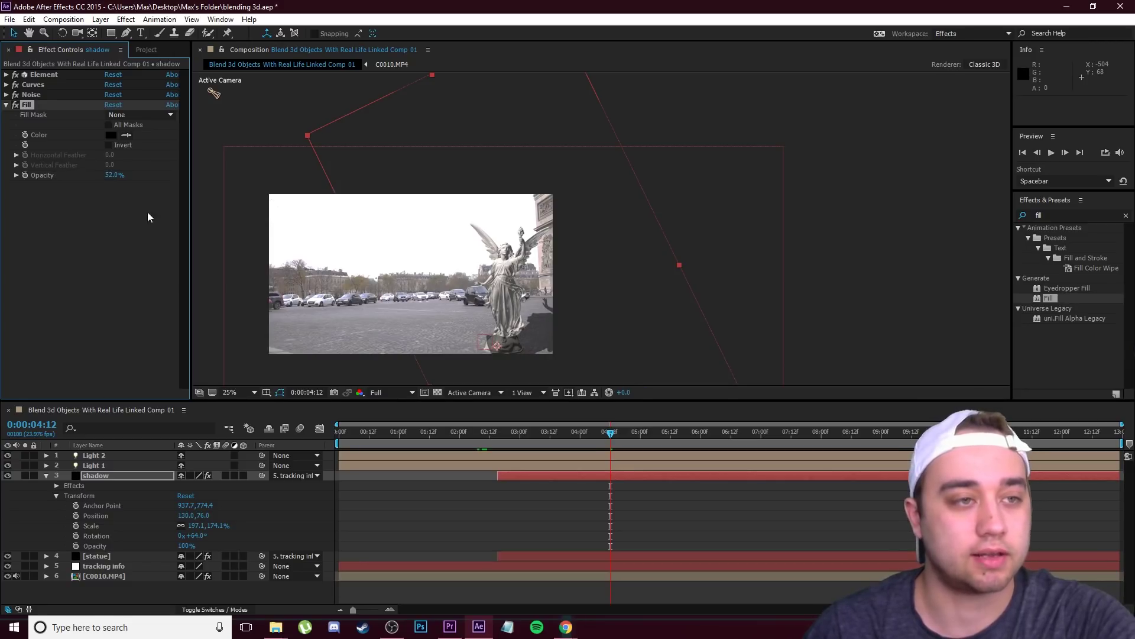
# Step: Try the Hard Light blending mode on the shadow layer and settle on Soft Light
pyautogui.click(215, 609)
pyautogui.click(191, 475)
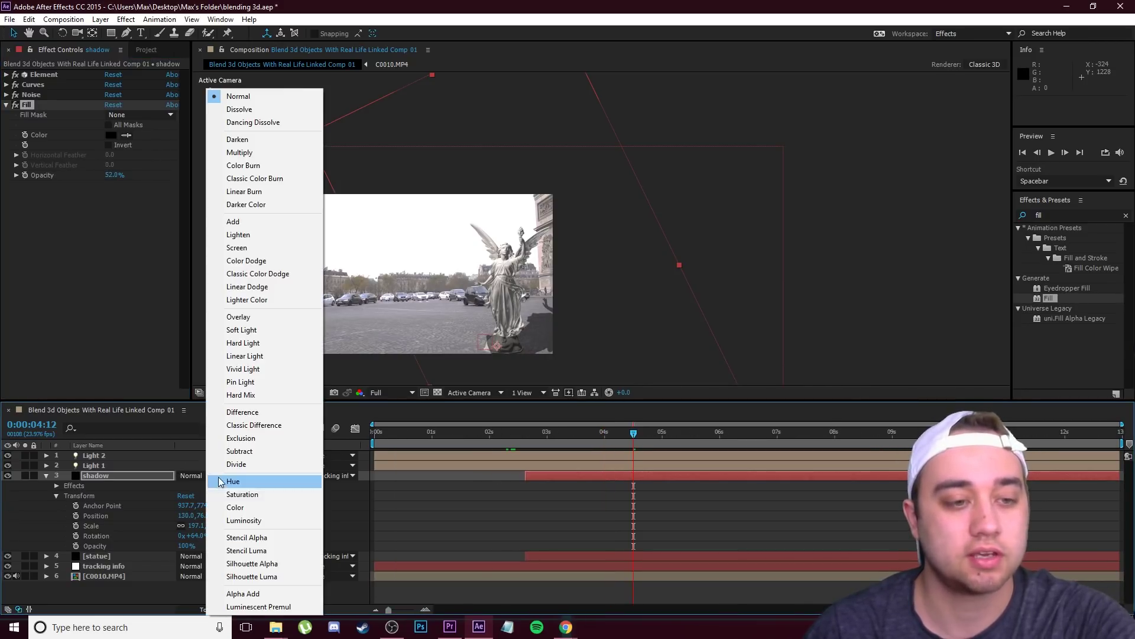
pyautogui.click(278, 342)
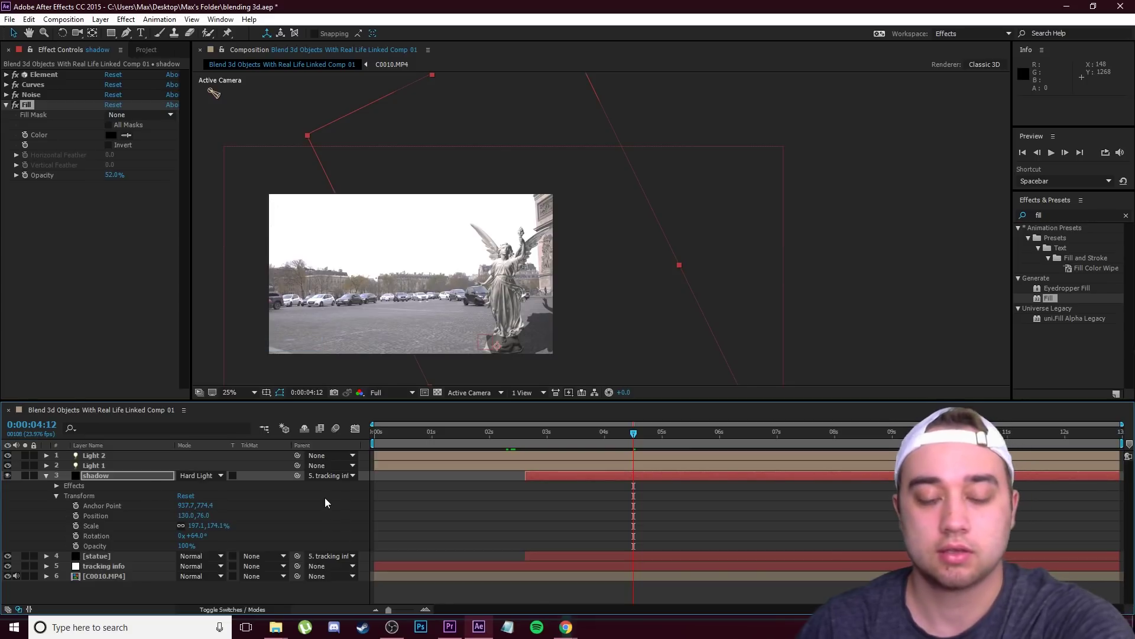
pyautogui.click(217, 477)
pyautogui.click(242, 330)
pyautogui.hotkey('ctrl', 'z')
pyautogui.click(201, 476)
pyautogui.click(241, 329)
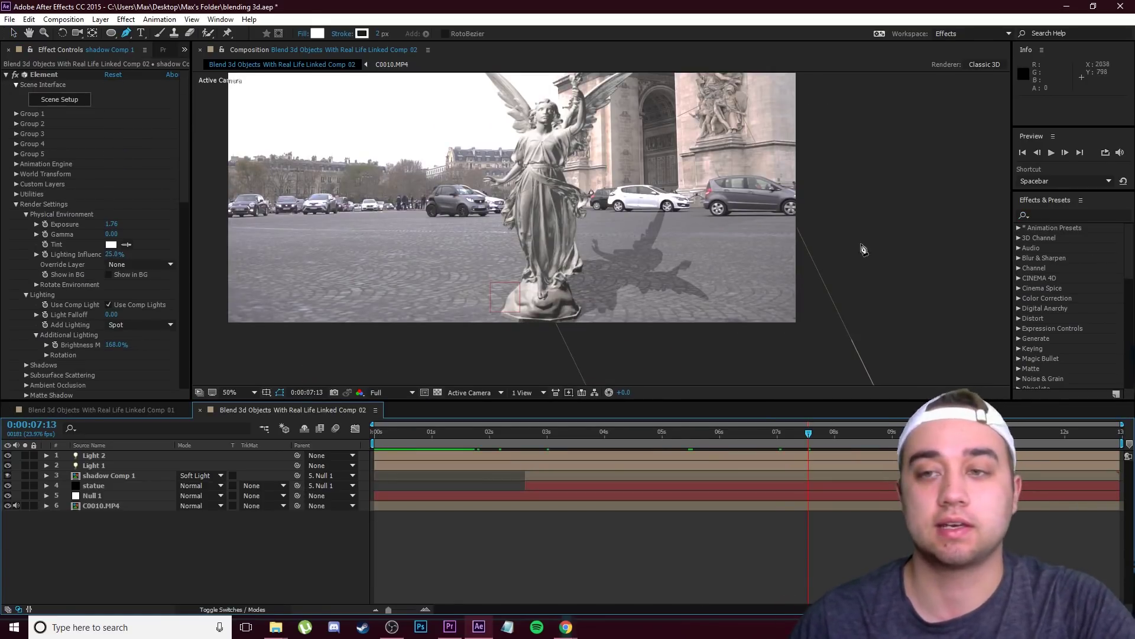
# Step: Apply the Fast Blur effect to the shadow Comp 1 layer and increase its blurriness
pyautogui.click(1057, 214)
pyautogui.write('fast bl')
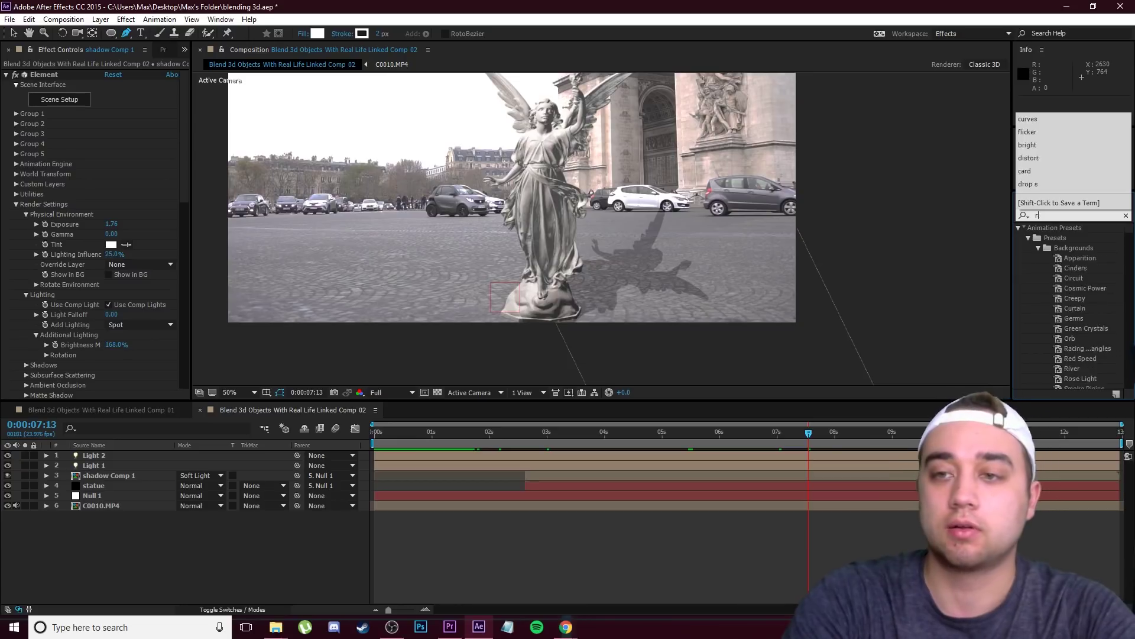
pyautogui.moveTo(1057, 247); pyautogui.dragTo(132, 475)
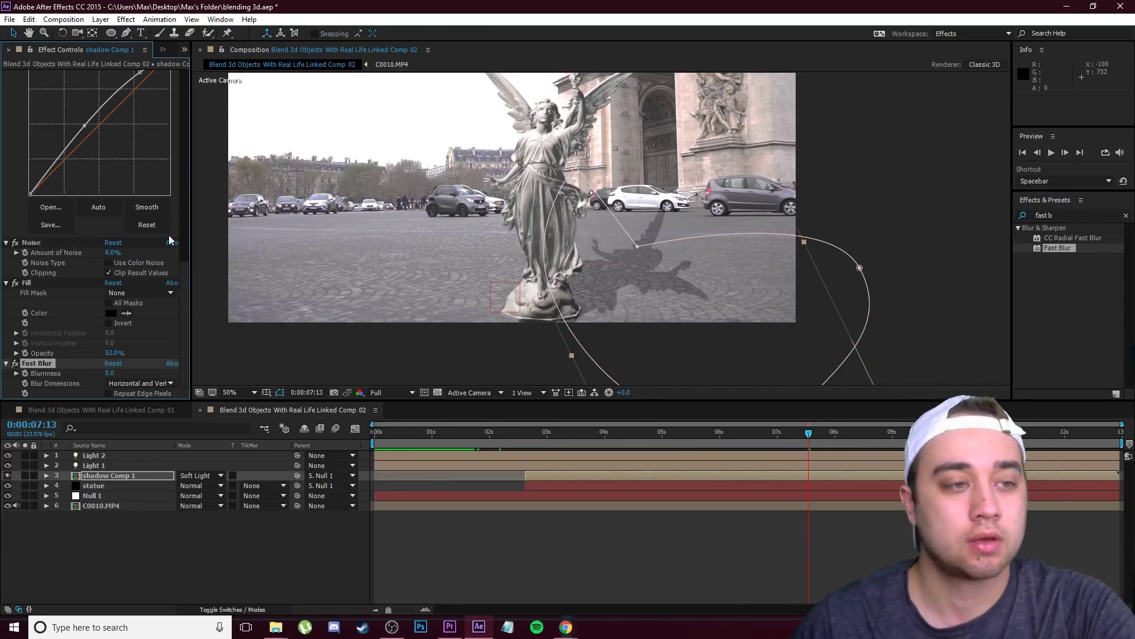
pyautogui.moveTo(110, 373); pyautogui.dragTo(132, 371)
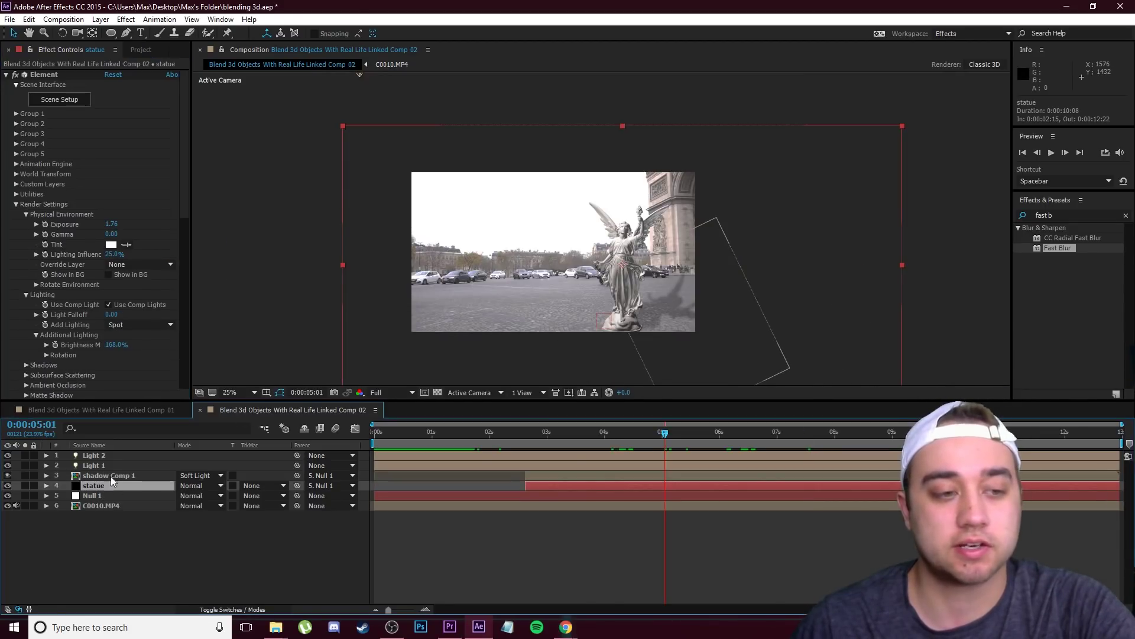
# Step: Duplicate the shadow Comp 1 layer and expand the duplicate's properties
pyautogui.click(112, 476)
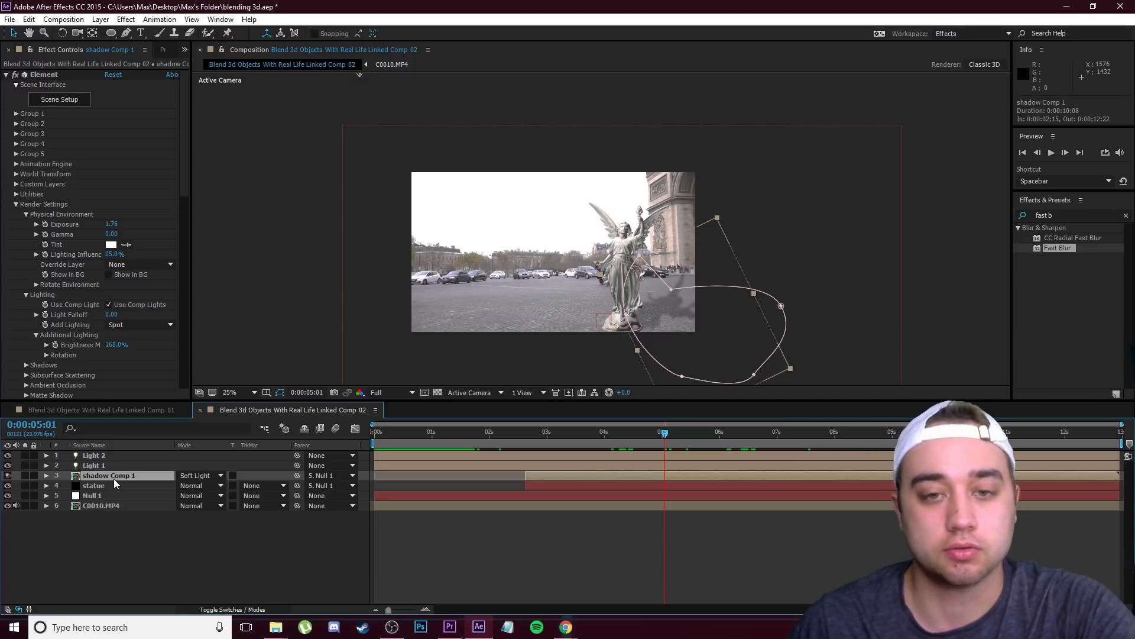
pyautogui.hotkey('ctrl', 'd')
pyautogui.click(46, 475)
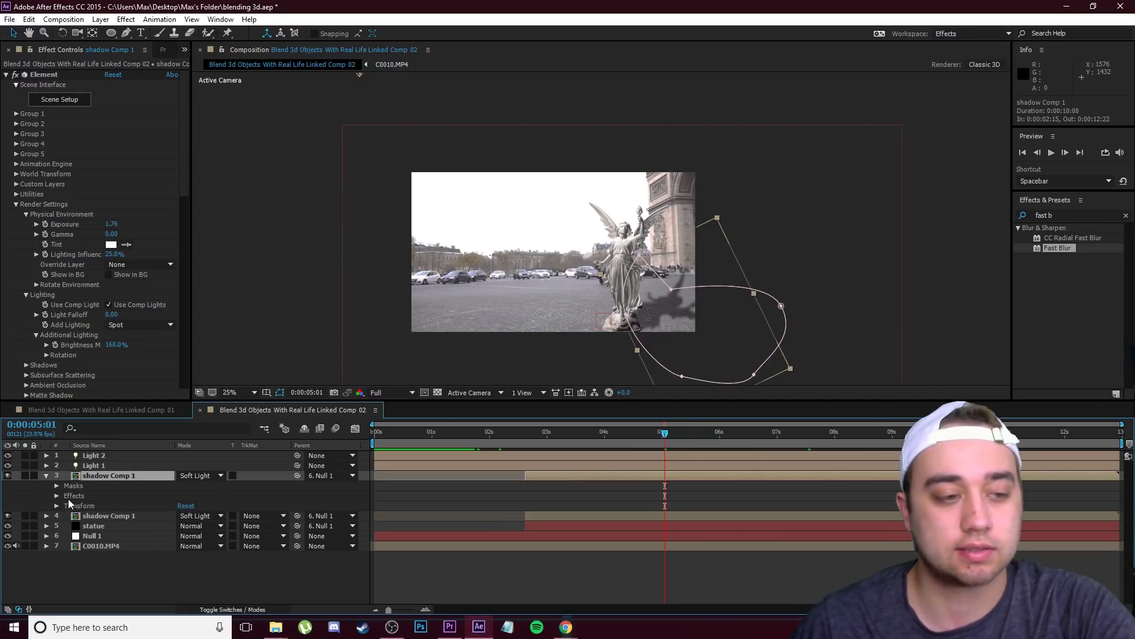
# Step: Rotate the duplicated shadow layer to about 176° and scrub through the shot to check the shadow around the statue's base
pyautogui.click(56, 506)
pyautogui.moveTo(196, 551); pyautogui.dragTo(622, 442)
pyautogui.scroll(2, 672, 328)
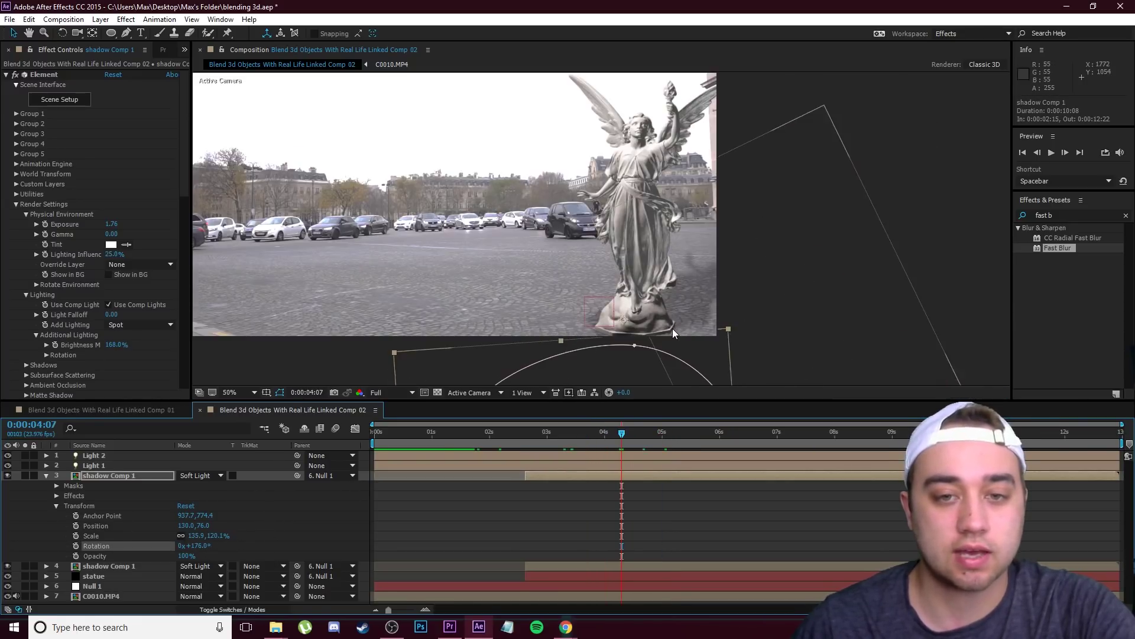
pyautogui.scroll(-2, 672, 293)
pyautogui.scroll(2, 675, 294)
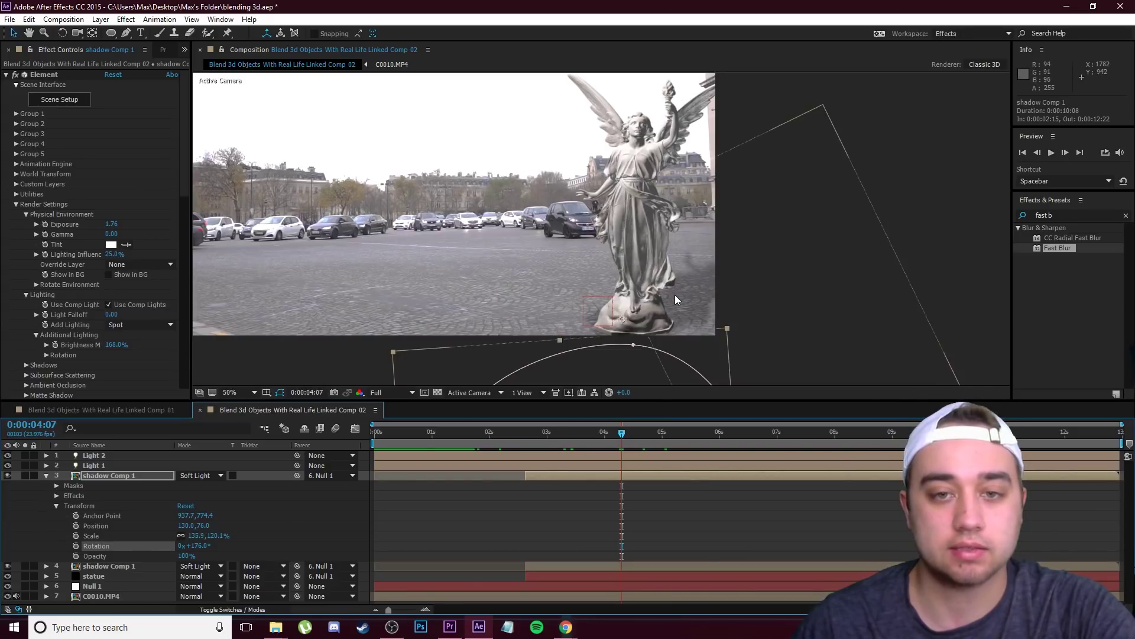
pyautogui.scroll(-2, 675, 295)
pyautogui.click(512, 438)
pyautogui.moveTo(516, 445); pyautogui.dragTo(668, 438)
# Step: Switch to Premiere Pro, trim the end of the C0003.MP4 clip to 00:00:22:09, and save the project
pyautogui.click(8, 20)
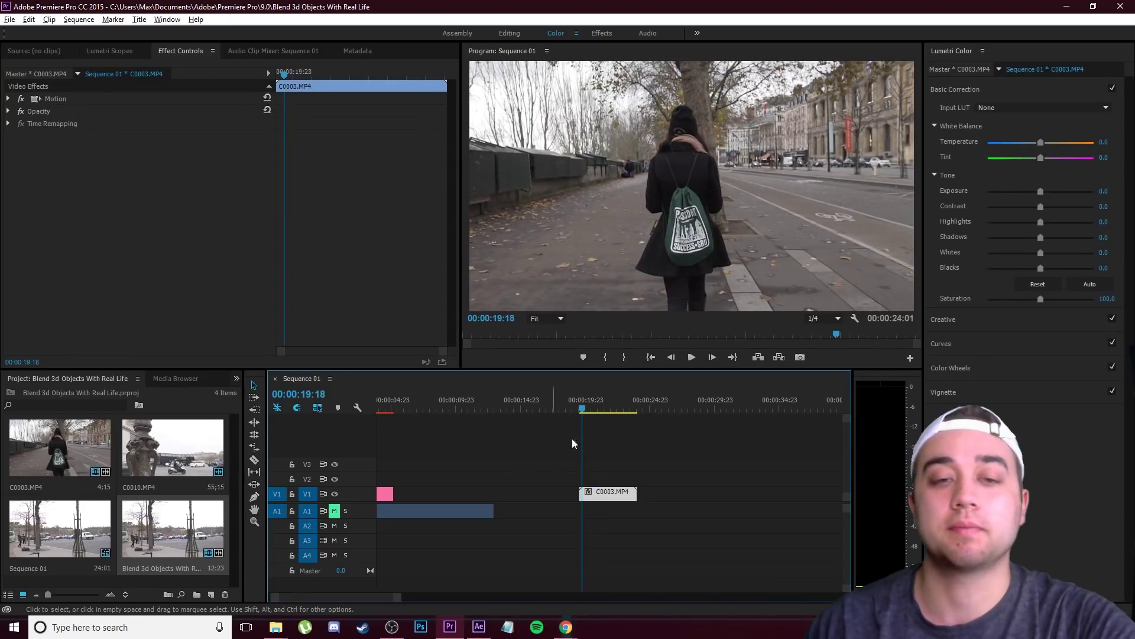
pyautogui.scroll(2, 638, 450)
pyautogui.click(656, 460)
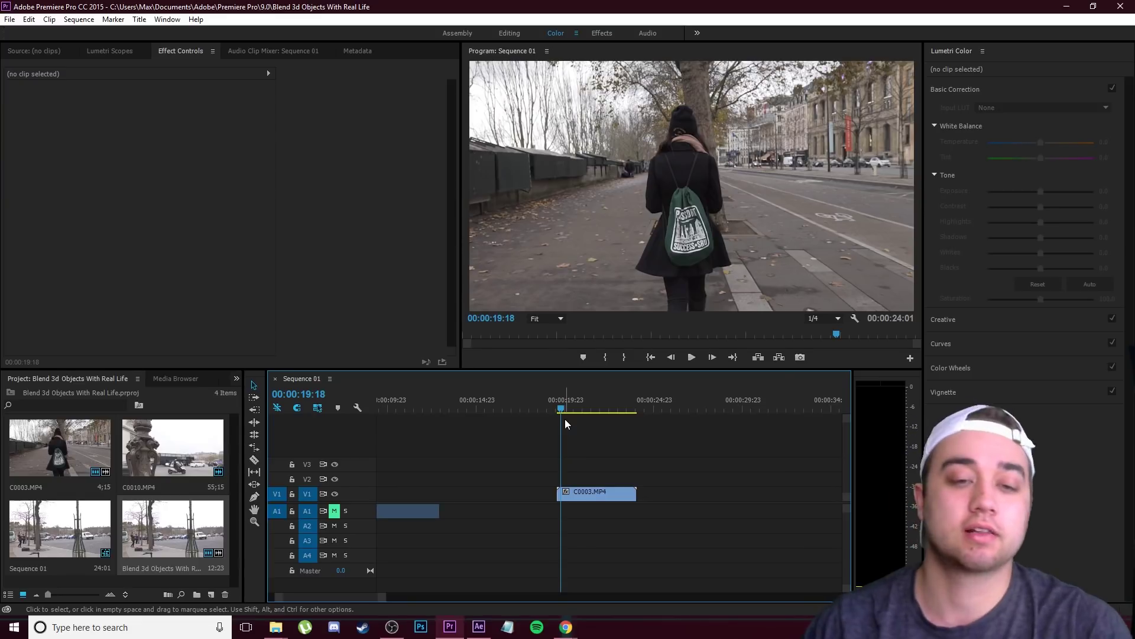
pyautogui.moveTo(565, 419); pyautogui.dragTo(608, 416)
pyautogui.press('w')
pyautogui.press('Up')
pyautogui.press('space')
pyautogui.click(592, 494)
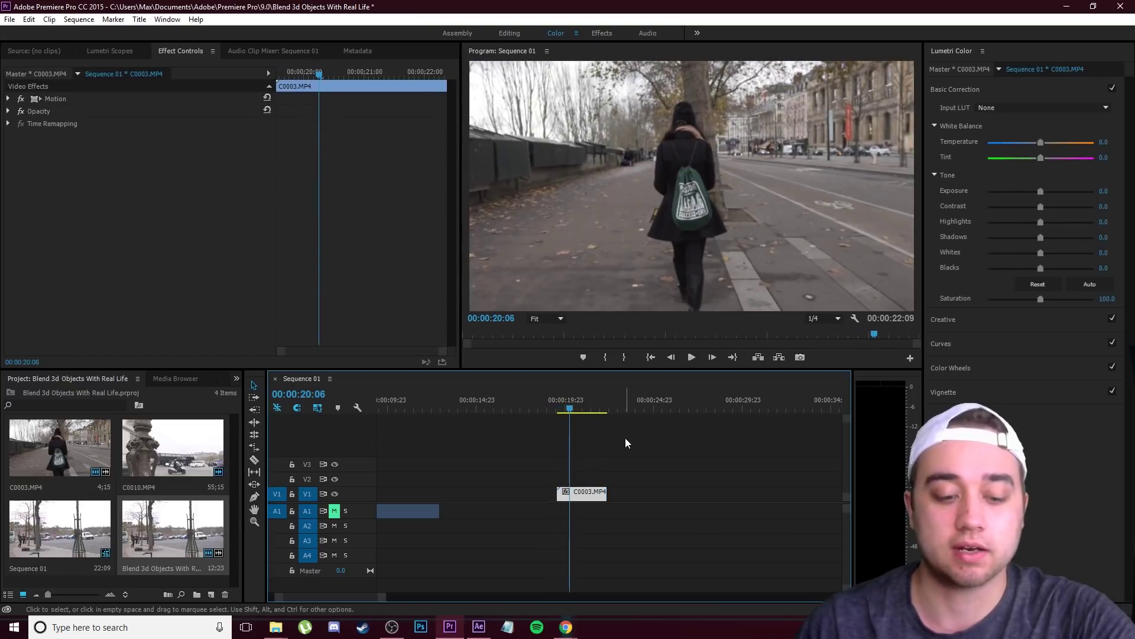
pyautogui.hotkey('ctrl', 's')
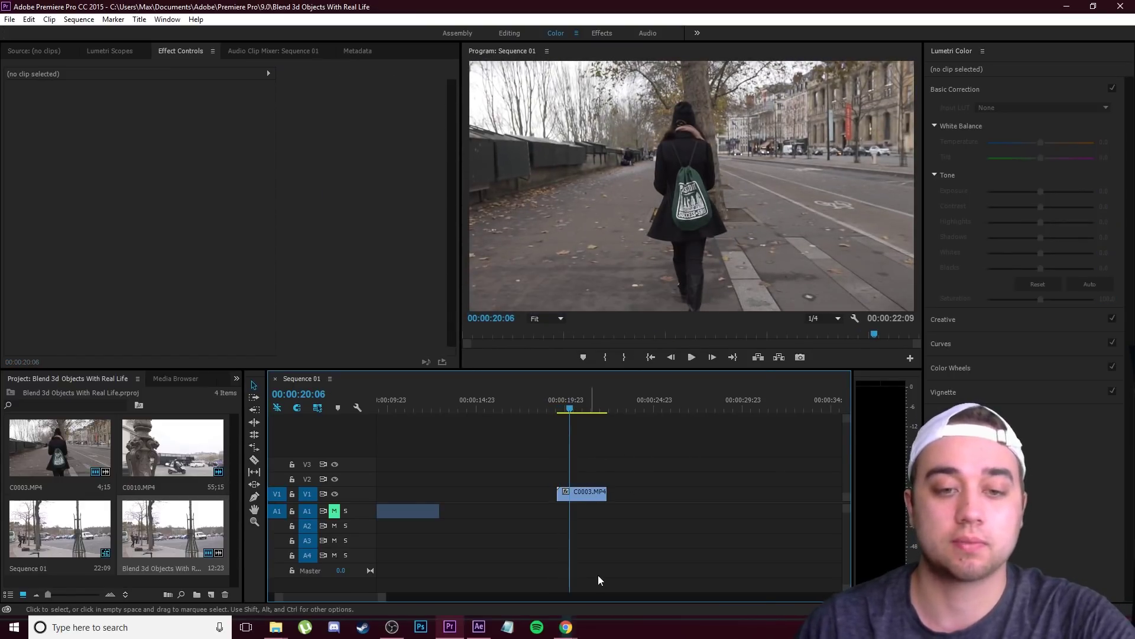
# Step: Replace the trimmed C0003.MP4 clip with a linked After Effects composition and preview it in After Effects
pyautogui.rightClick(562, 494)
pyautogui.click(673, 187)
pyautogui.moveTo(427, 477); pyautogui.dragTo(582, 416)
pyautogui.press('space')
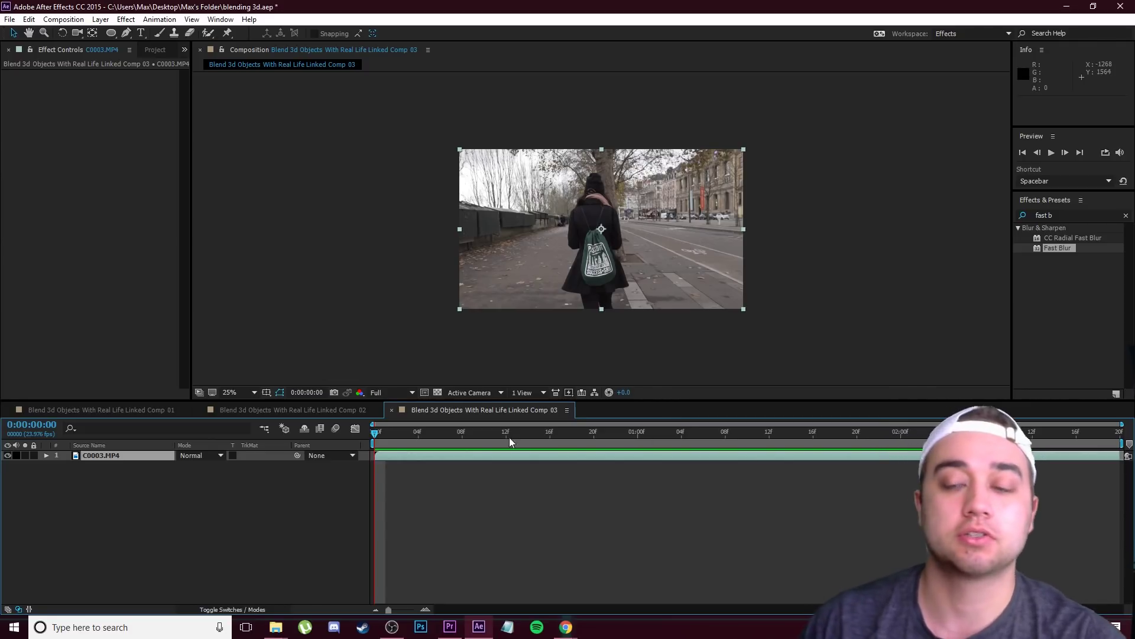
# Step: Find the 3D Camera Tracker effect and apply it to the C0003.MP4 layer
pyautogui.click(1070, 215)
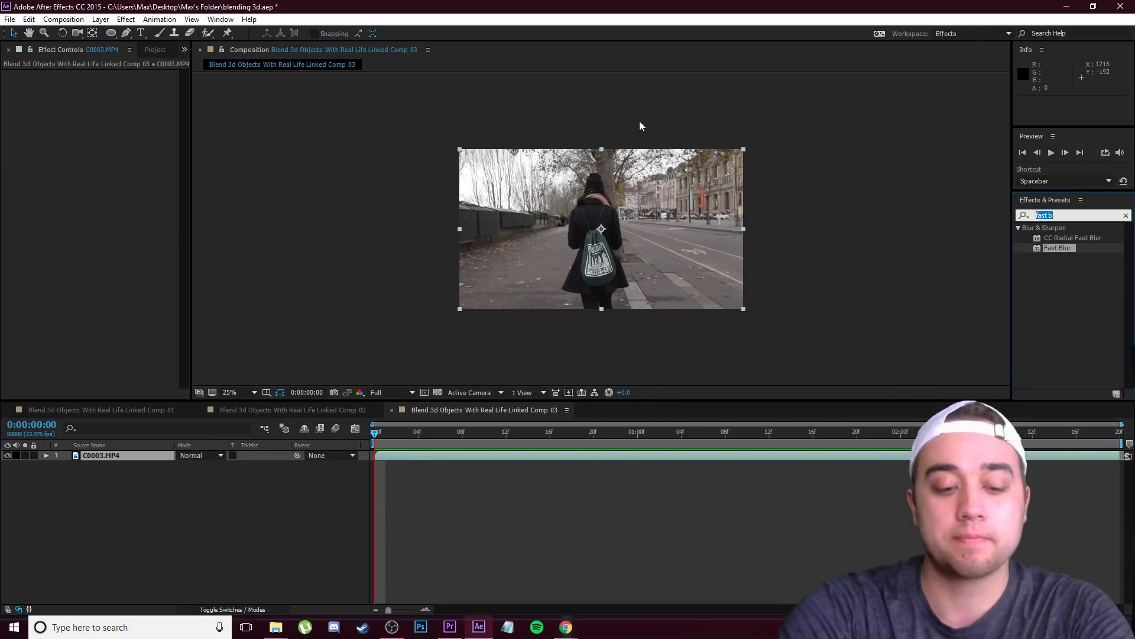
pyautogui.write('3d camera')
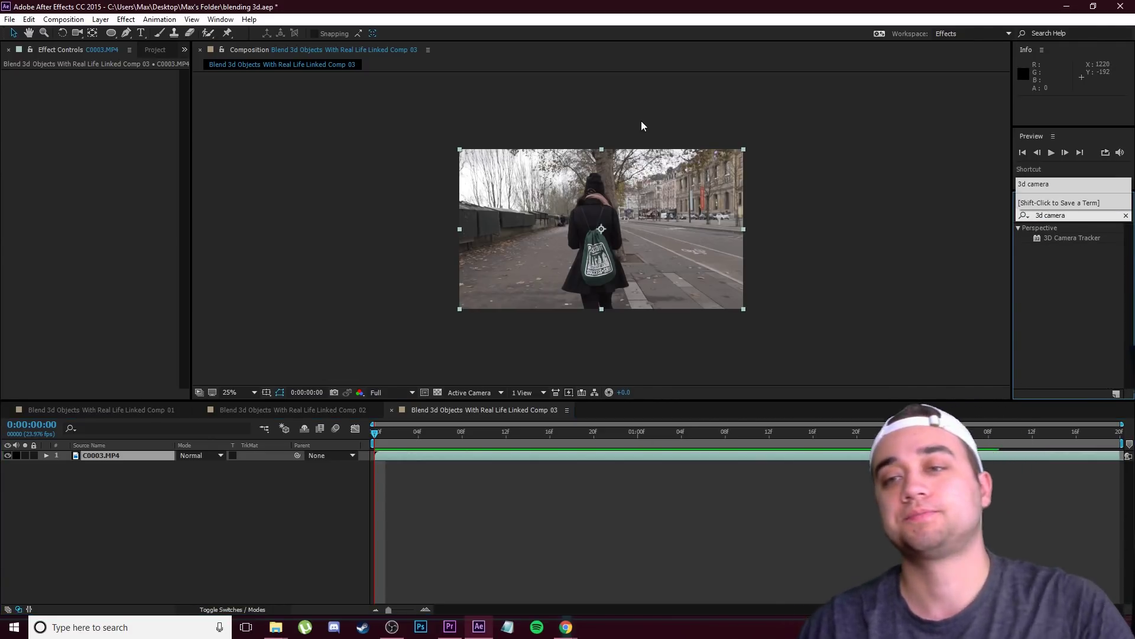
pyautogui.moveTo(1081, 239); pyautogui.dragTo(125, 459)
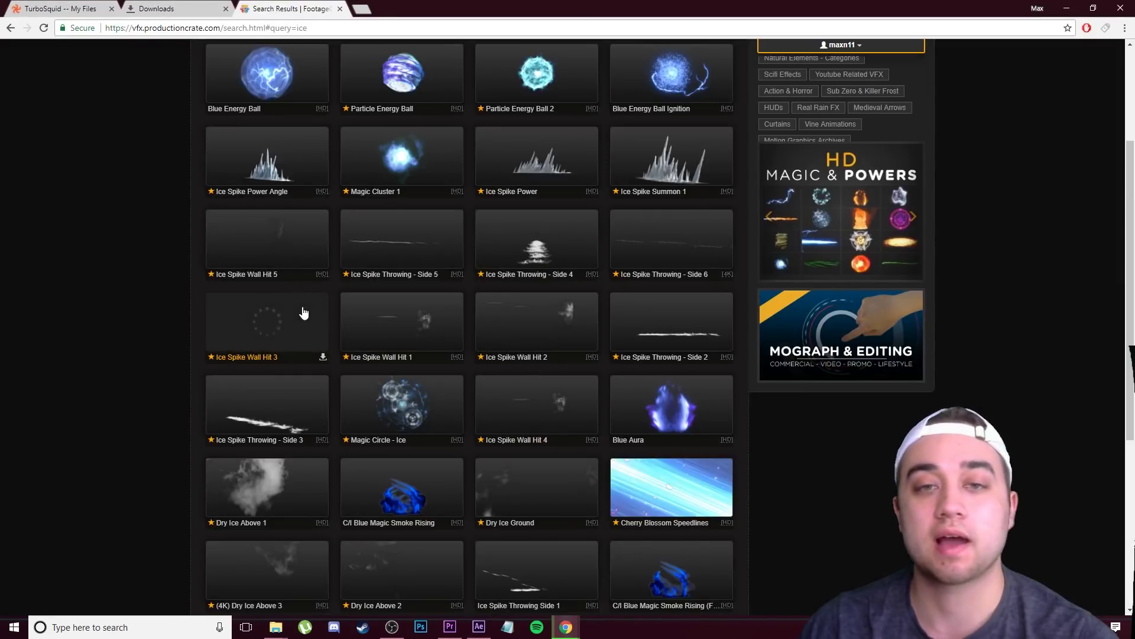
# Step: In Chrome, browse ProductionCrate's ice effects, search the web for "royalty free green screen", and open the flying above the clouds video
pyautogui.scroll(3, 287, 313)
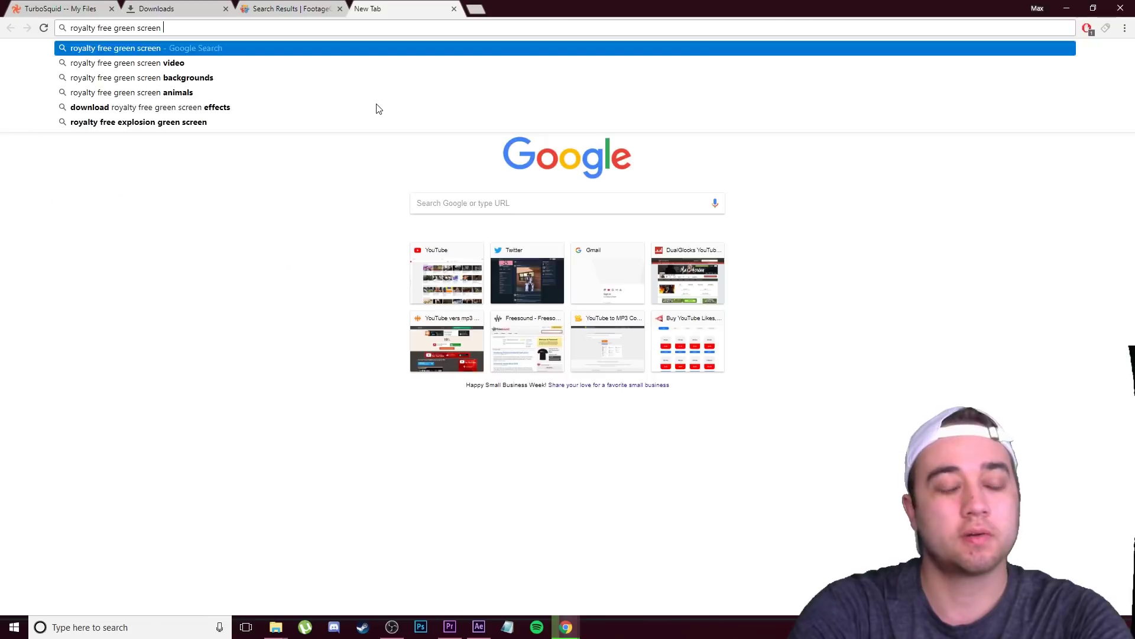
pyautogui.press('Return')
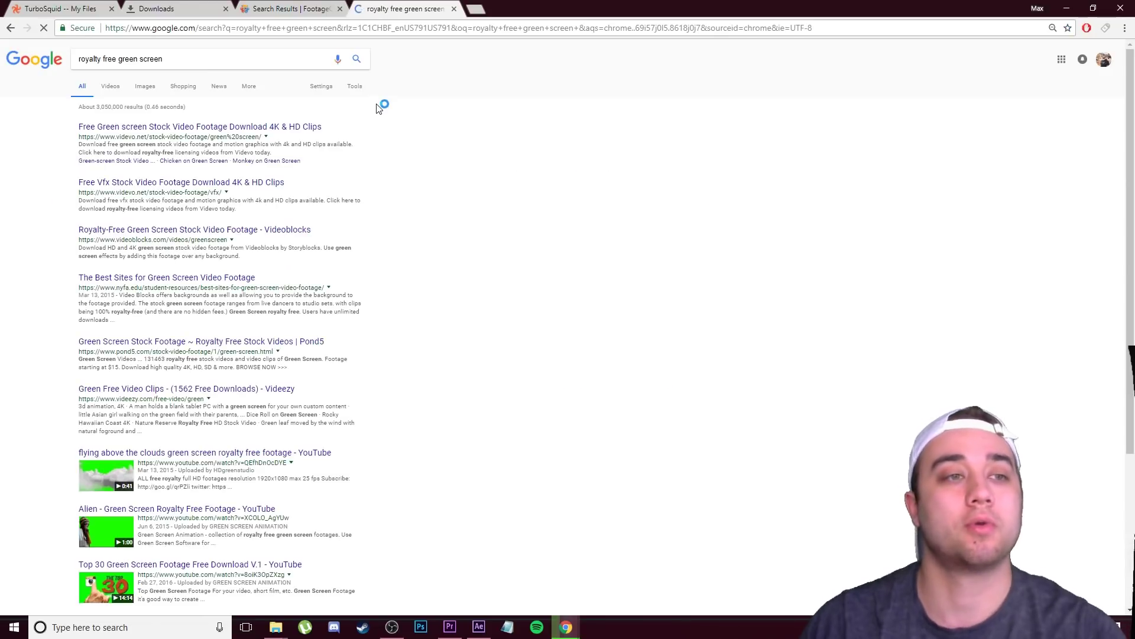
pyautogui.scroll(-4, 110, 541)
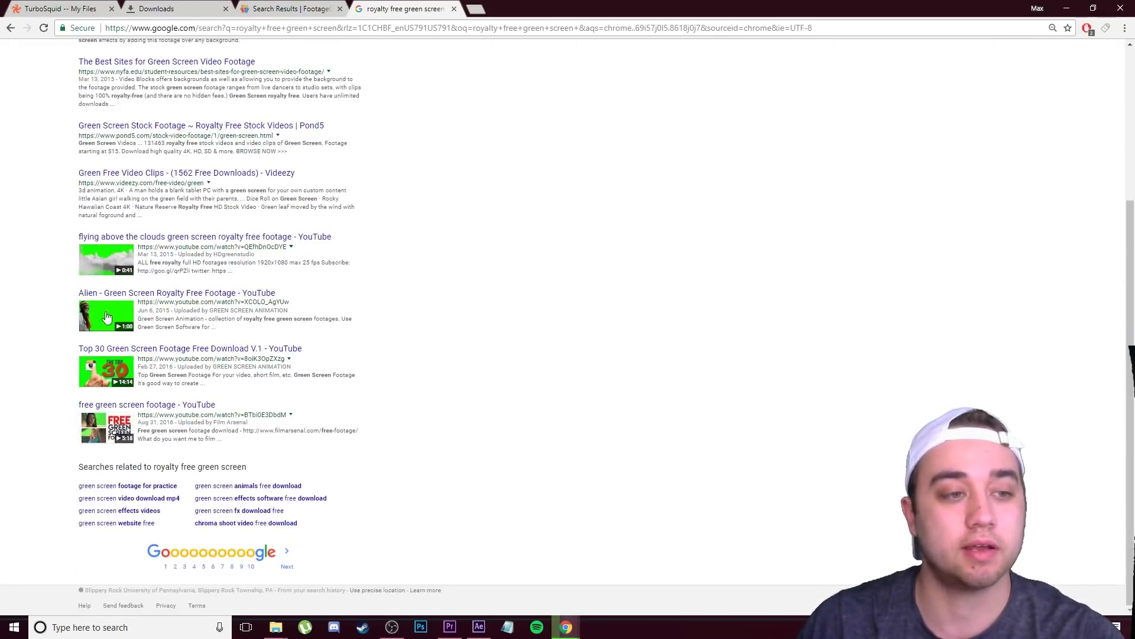
pyautogui.click(108, 274)
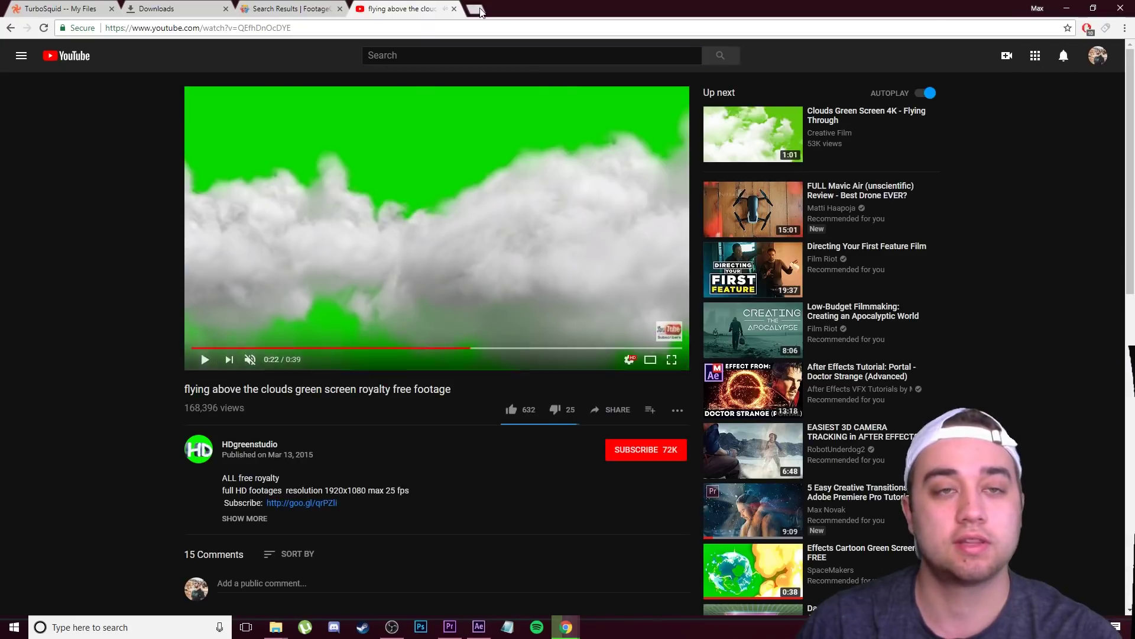
# Step: Open the FLVTO YouTube converter in a new browser tab for a look and close it
pyautogui.click(476, 8)
pyautogui.click(405, 48)
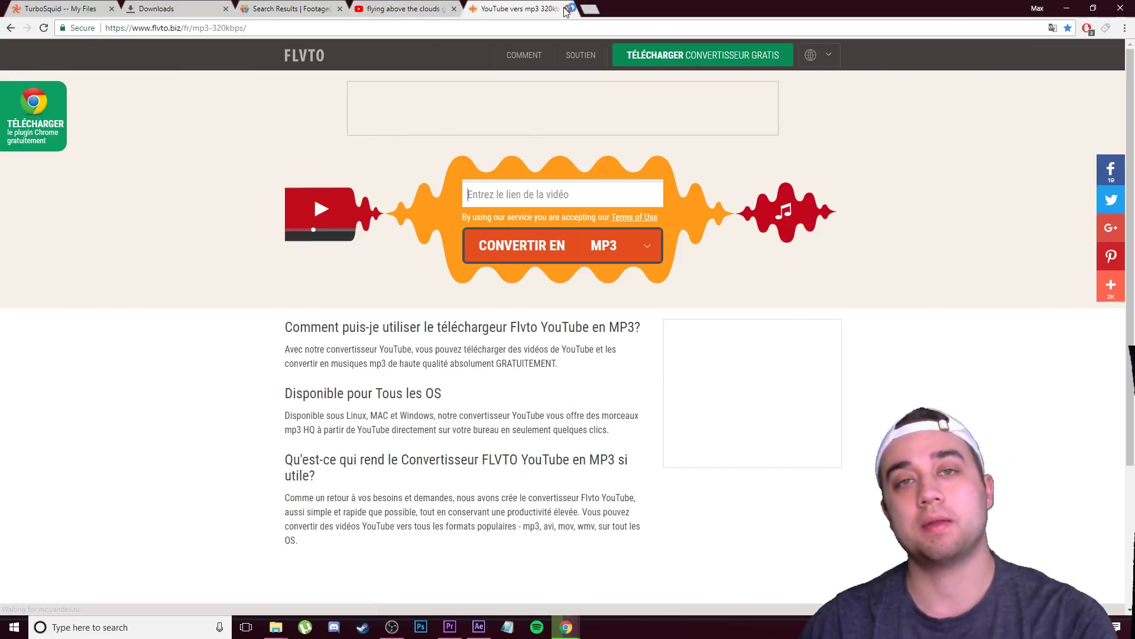
pyautogui.click(567, 9)
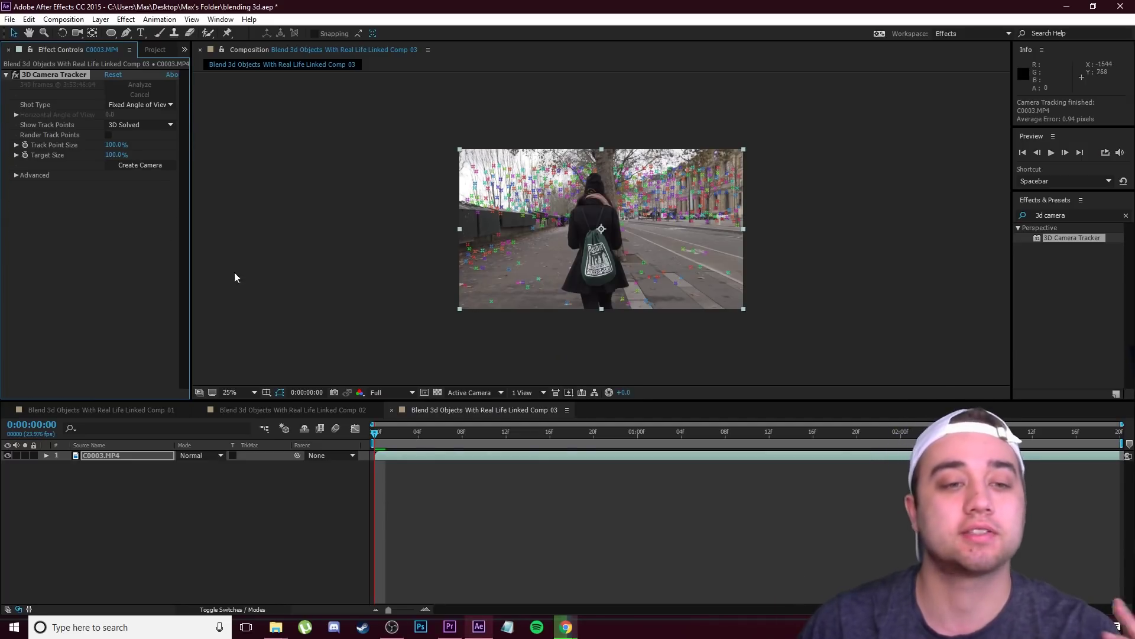
# Step: At 0:00:02:15, create a solid and camera from the ground track point behind the walking woman and preview the track
pyautogui.moveTo(392, 437); pyautogui.dragTo(692, 449)
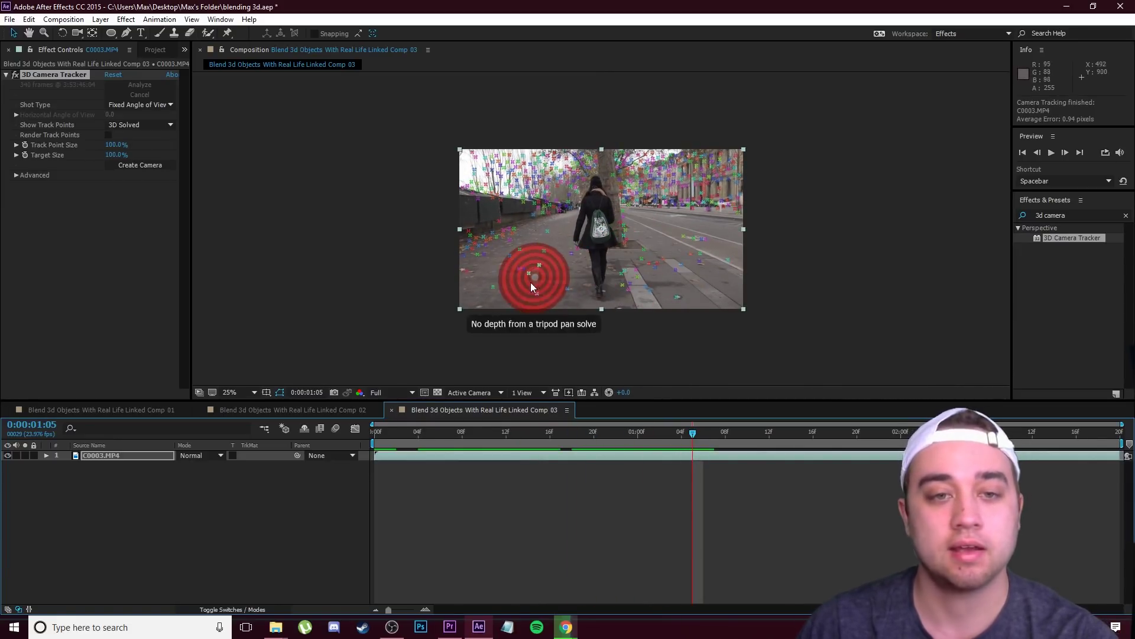
pyautogui.moveTo(713, 442); pyautogui.dragTo(1070, 426)
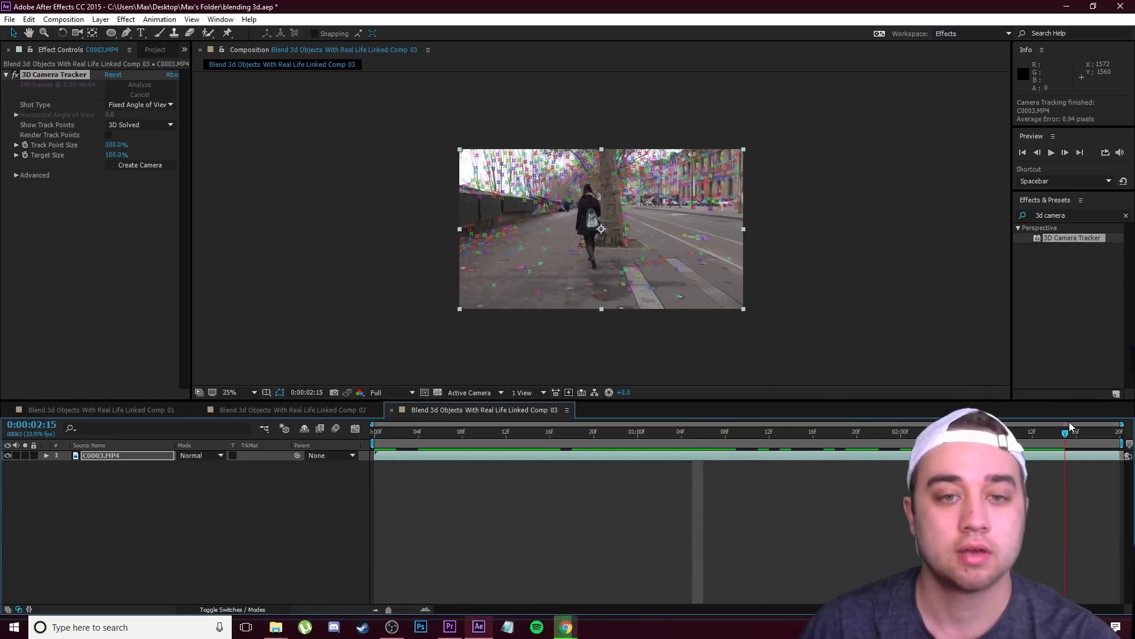
pyautogui.rightClick(594, 291)
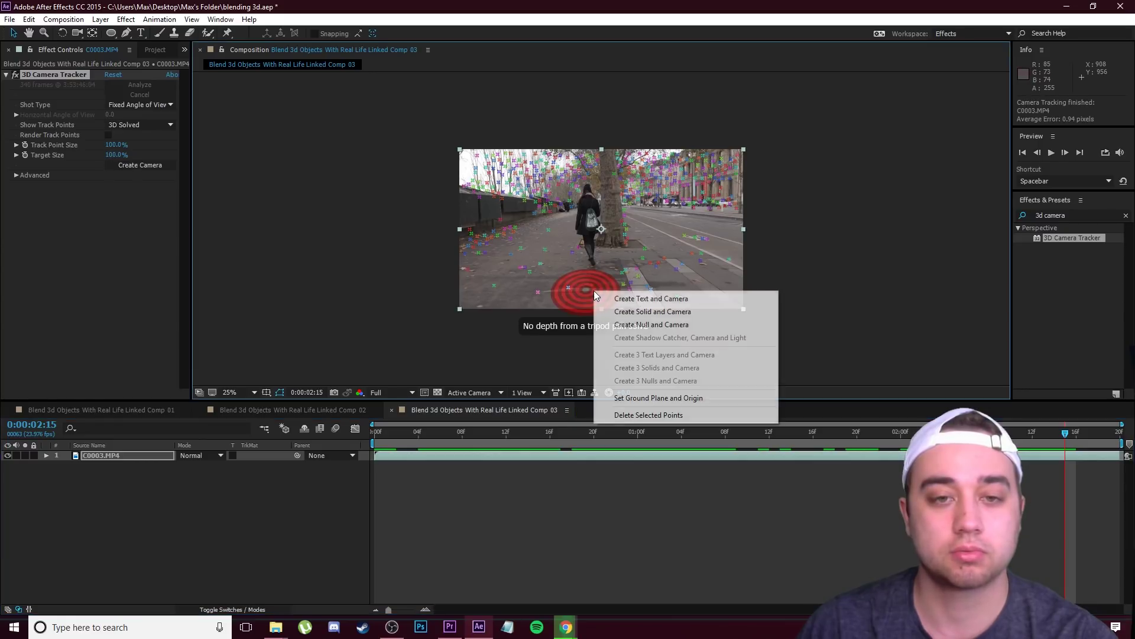
pyautogui.click(615, 312)
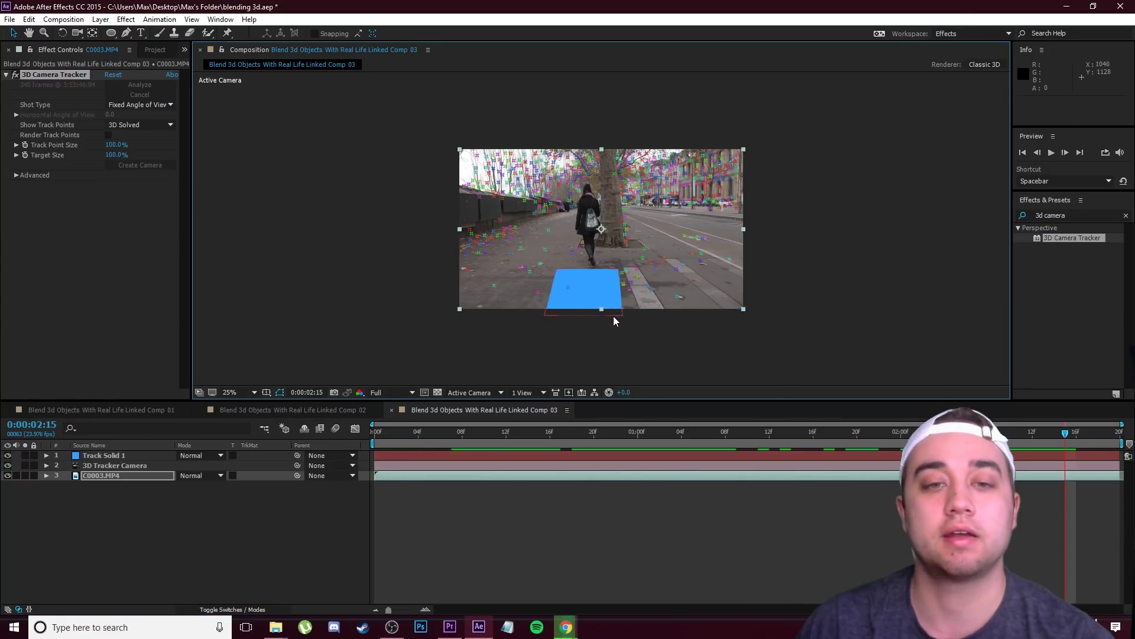
pyautogui.press('space')
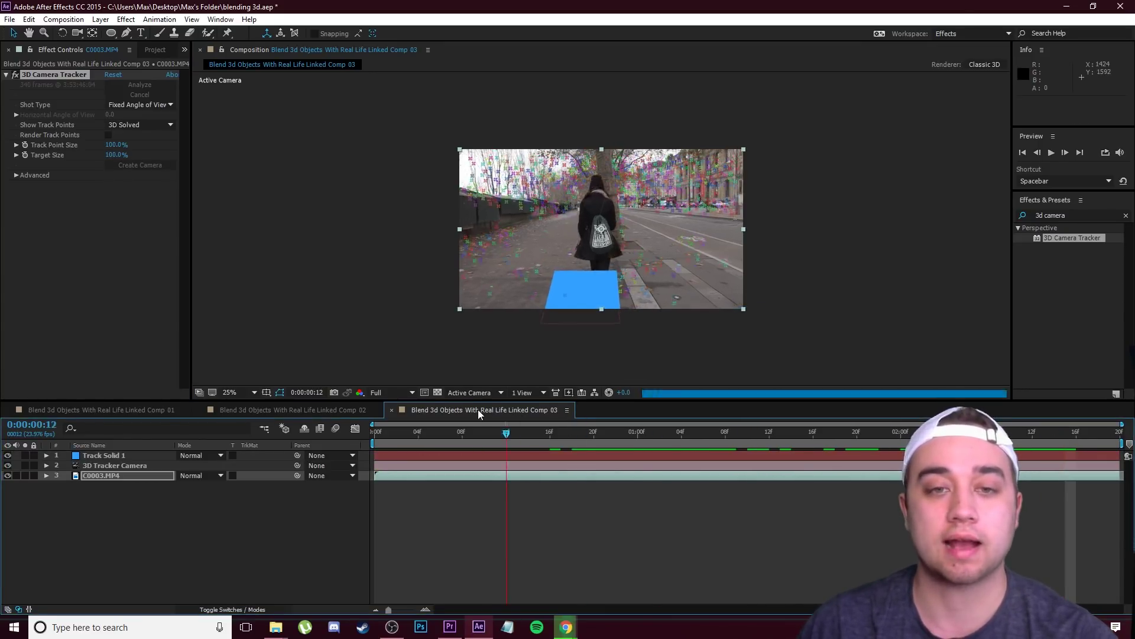
# Step: Shift Track Solid 1 slightly to the right on the pavement and play back the tracked shot
pyautogui.click(111, 466)
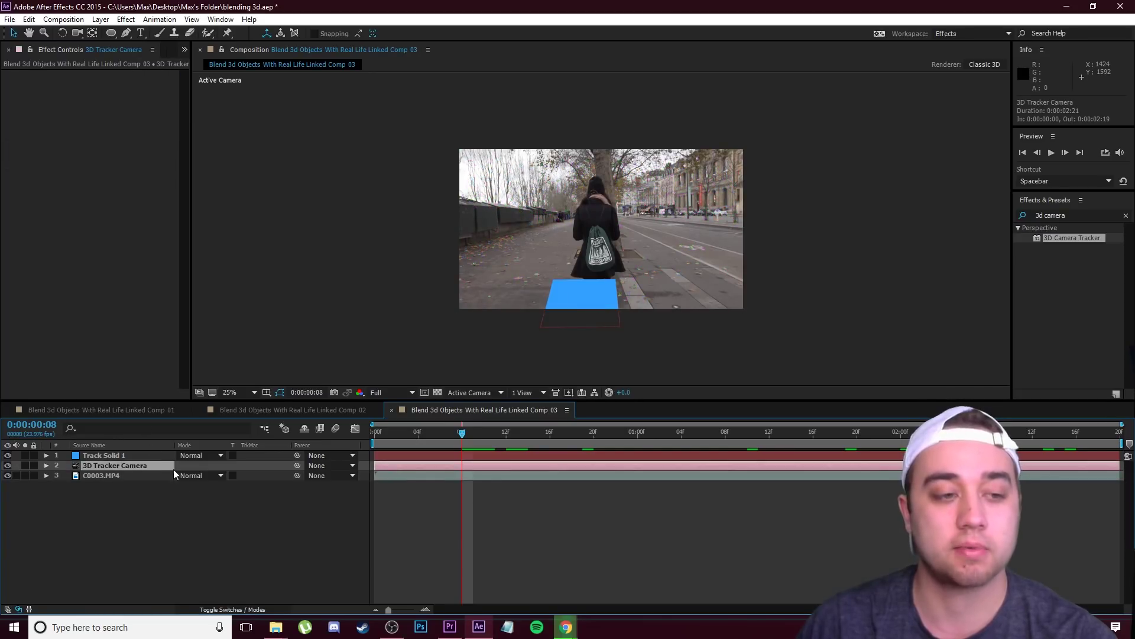
pyautogui.moveTo(470, 437); pyautogui.dragTo(759, 436)
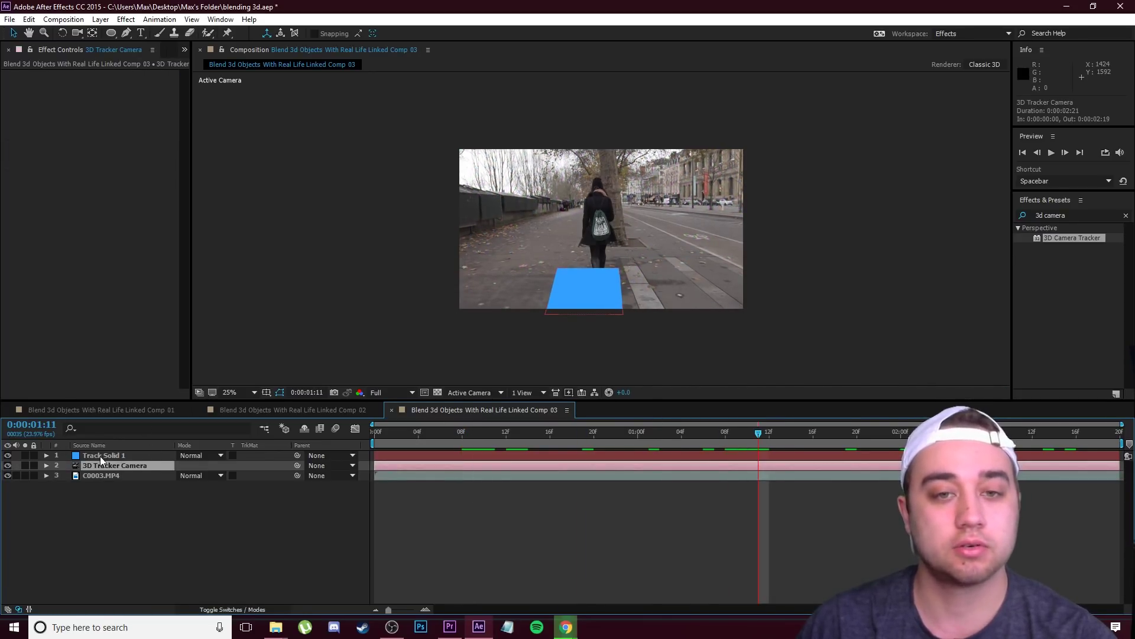
pyautogui.click(101, 456)
pyautogui.moveTo(605, 297); pyautogui.dragTo(613, 297)
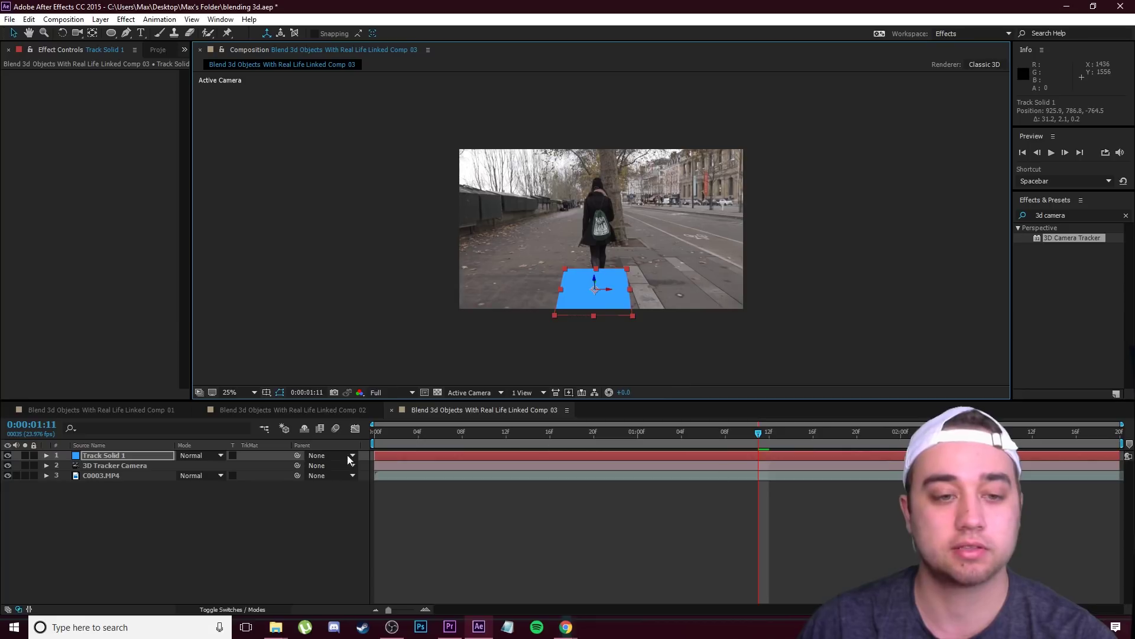
pyautogui.press('space')
# Step: Pre-compose Track Solid 1 as Track Solid 1 Comp 1, leaving all attributes in the current composition
pyautogui.rightClick(113, 457)
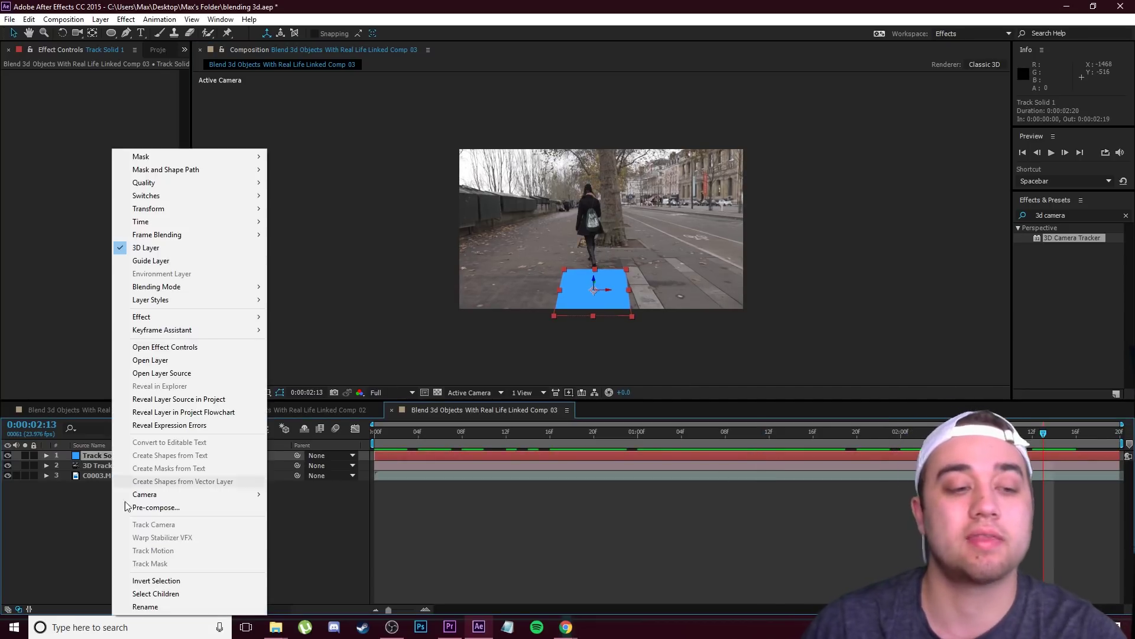
pyautogui.click(157, 507)
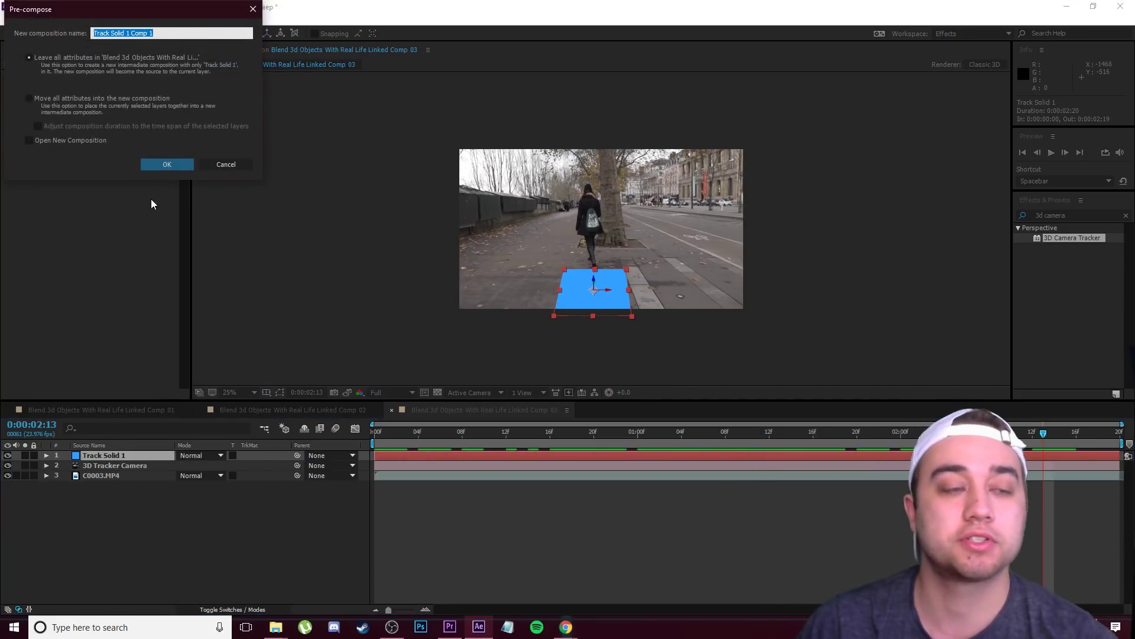
pyautogui.click(170, 164)
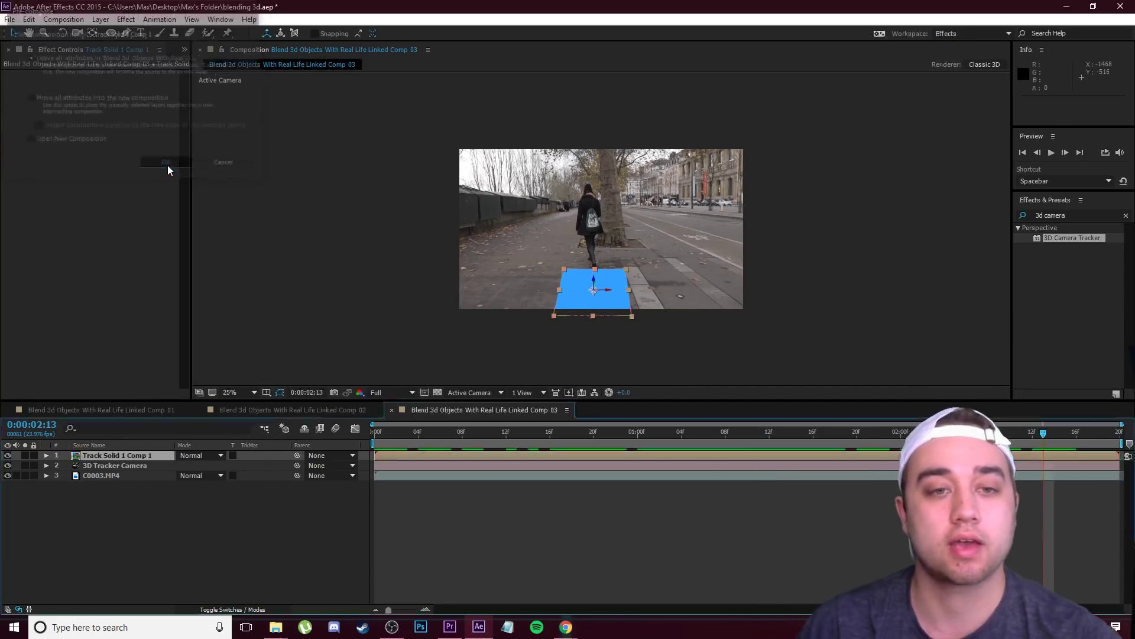
# Step: Open Track Solid 1 Comp 1 and set its size to 1080 x 1080 px with the aspect ratio locked
pyautogui.doubleClick(130, 458)
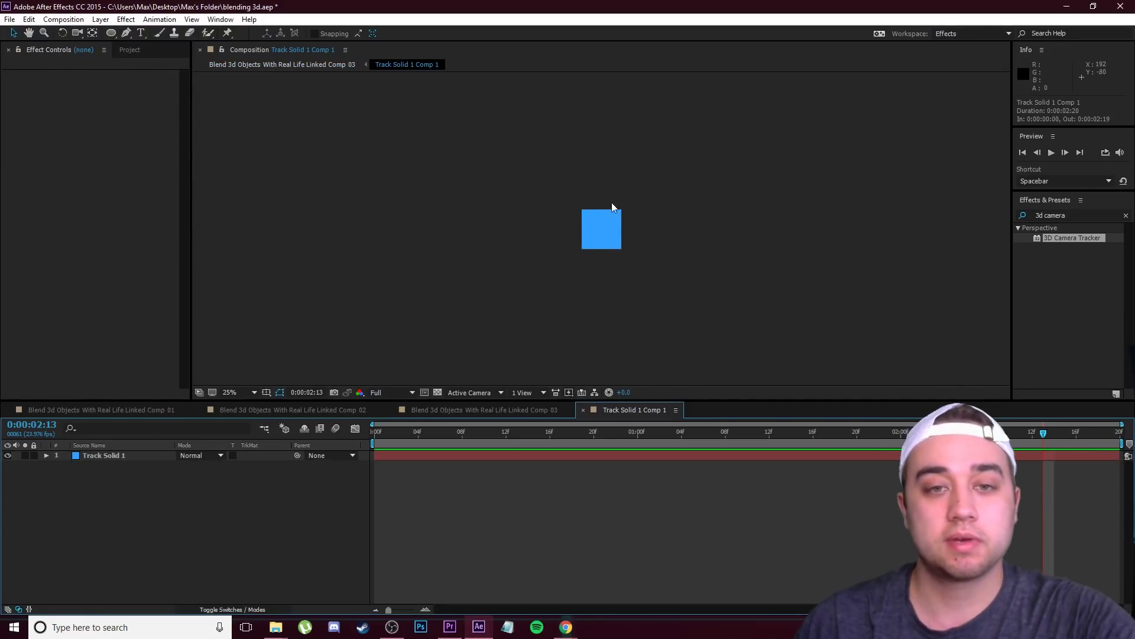
pyautogui.scroll(2, 611, 226)
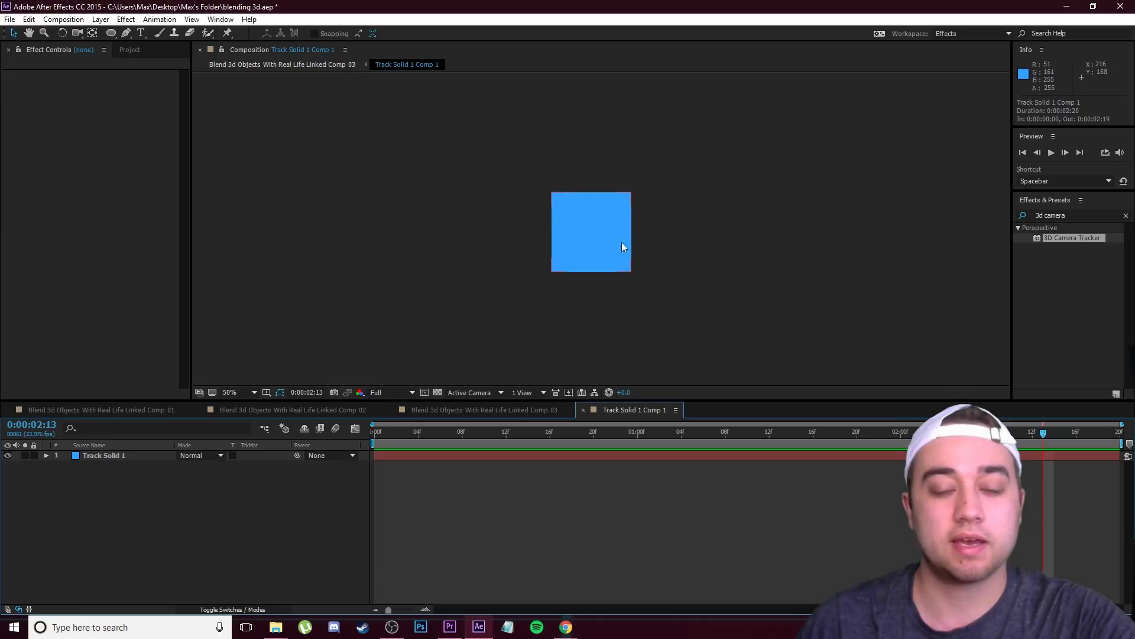
pyautogui.click(63, 18)
pyautogui.click(87, 51)
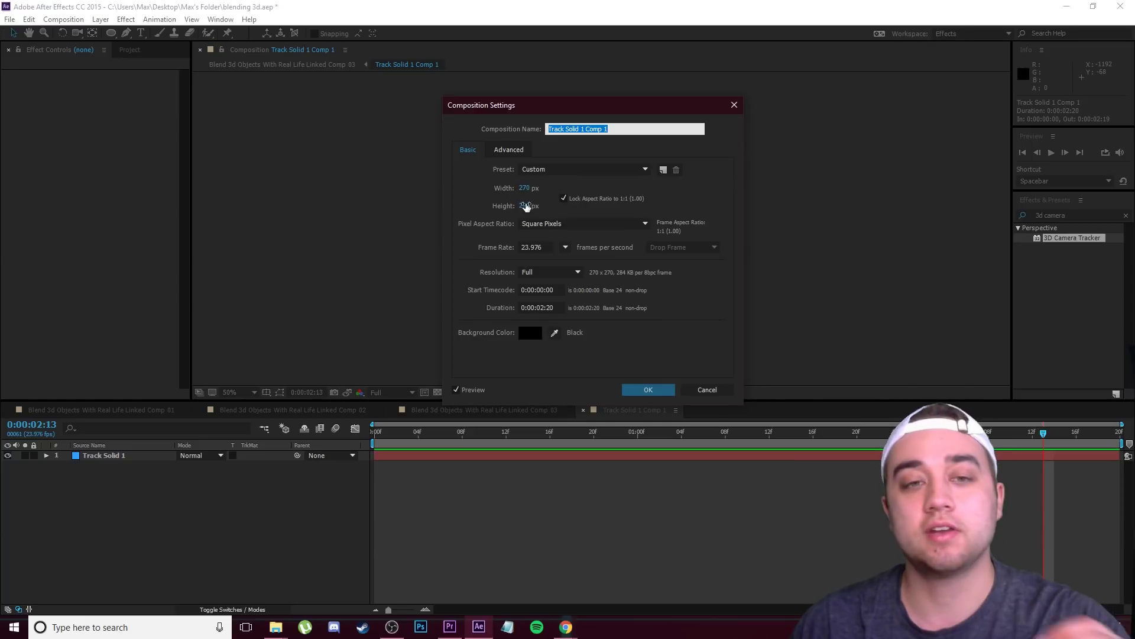
pyautogui.click(530, 189)
pyautogui.write('1080')
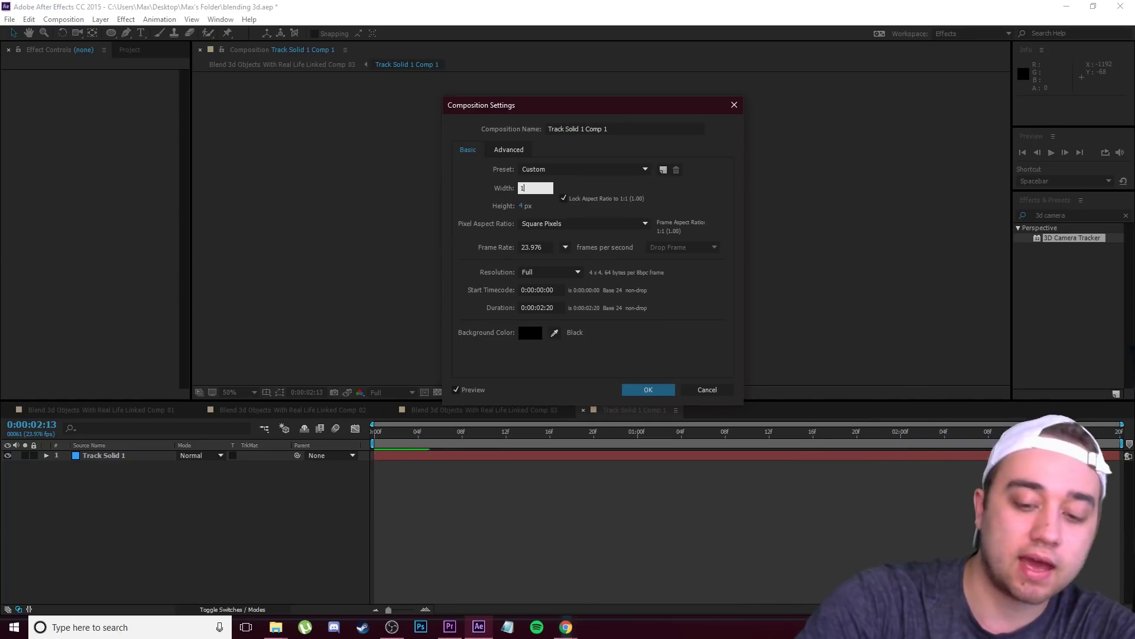
pyautogui.click(658, 393)
# Step: Delete the blue Track Solid 1 layer inside the pre-composition
pyautogui.scroll(-2, 618, 197)
pyautogui.click(110, 458)
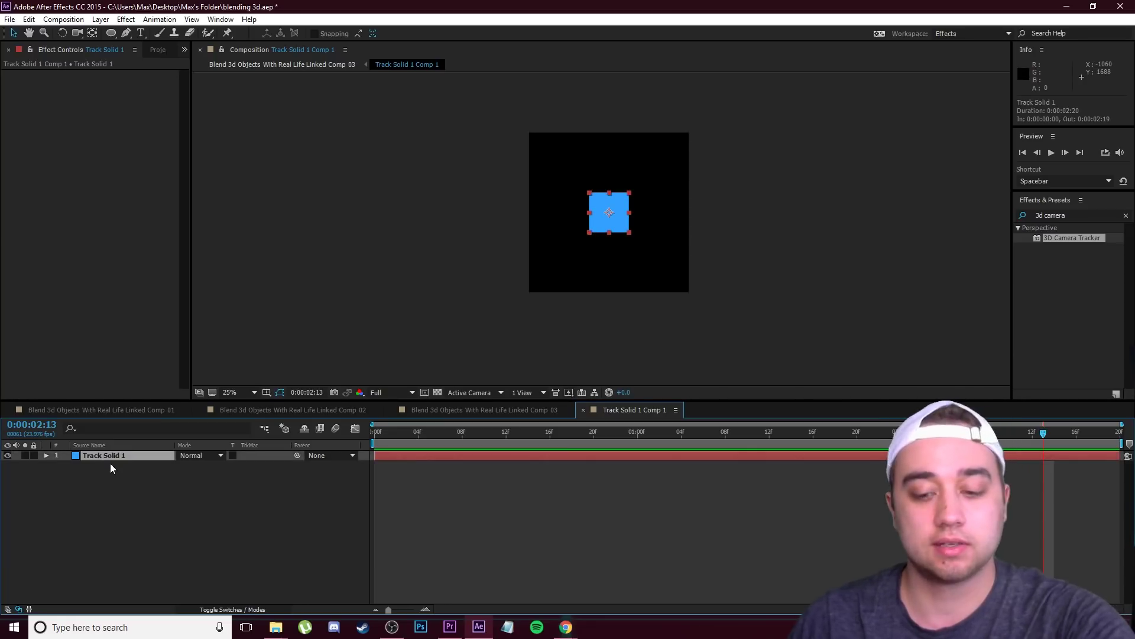
pyautogui.press('Delete')
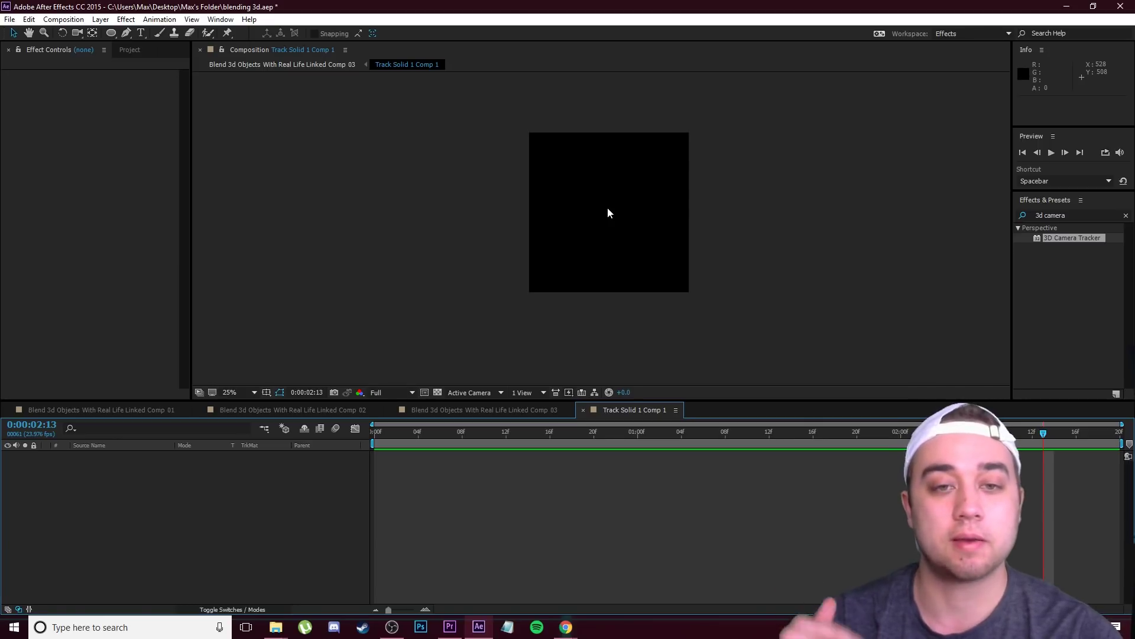
# Step: Import footagecrate-ice-spike-summon-1.mov into the project from its folder and add it as a layer in Track Solid 1 Comp 1
pyautogui.click(130, 50)
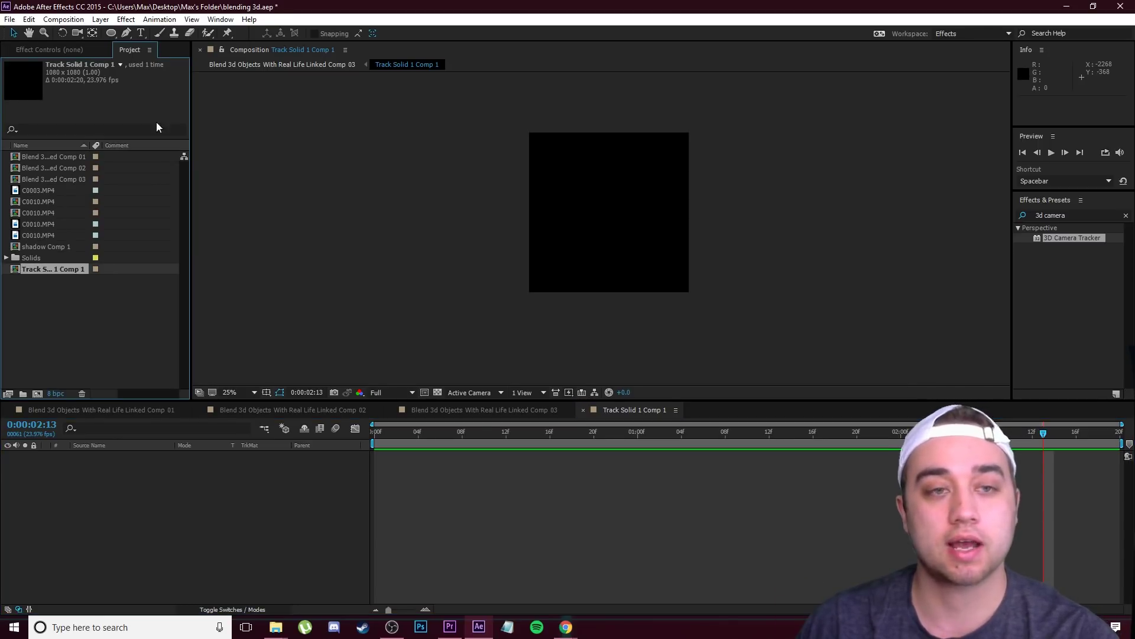
pyautogui.hotkey('alt', 'Tab')
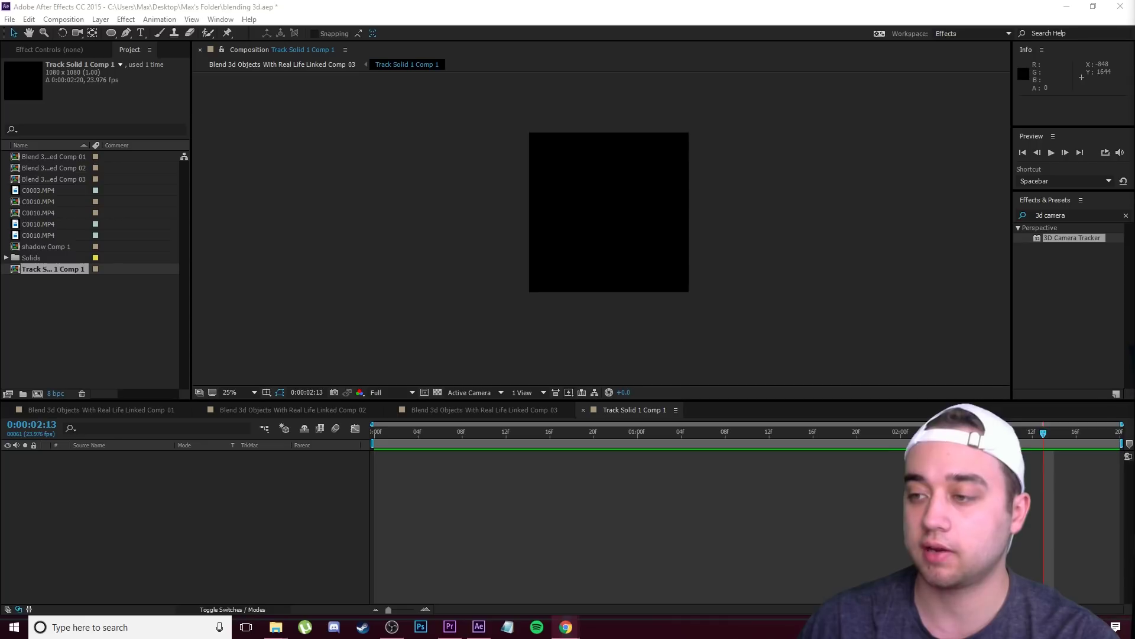
pyautogui.moveTo(1134, 343); pyautogui.dragTo(59, 335)
pyautogui.click(82, 290)
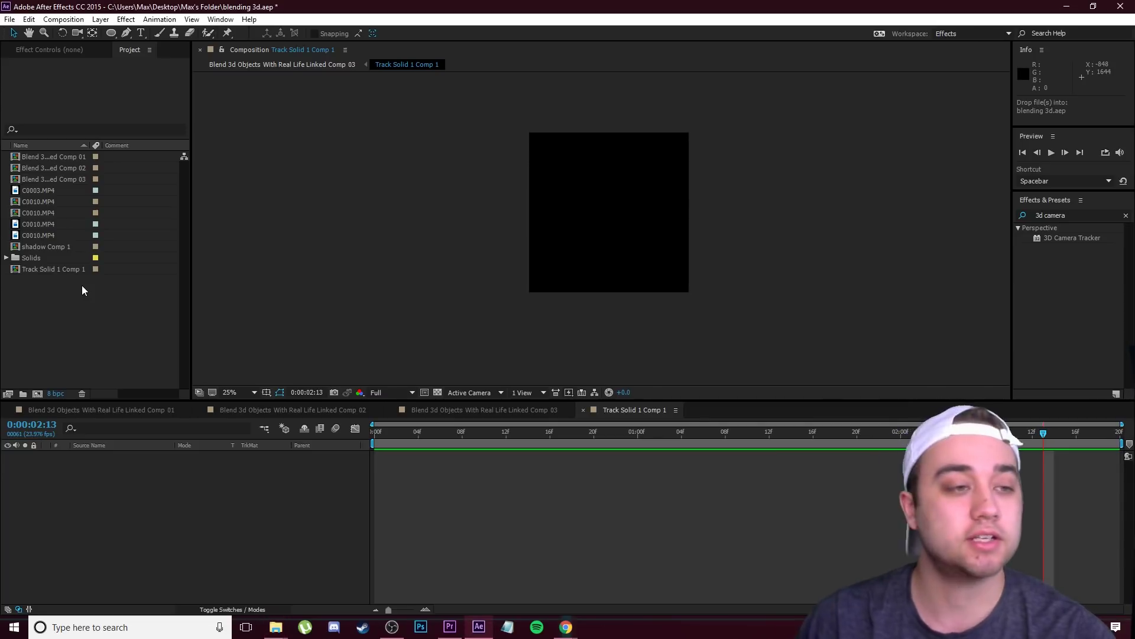
pyautogui.moveTo(55, 247); pyautogui.dragTo(140, 503)
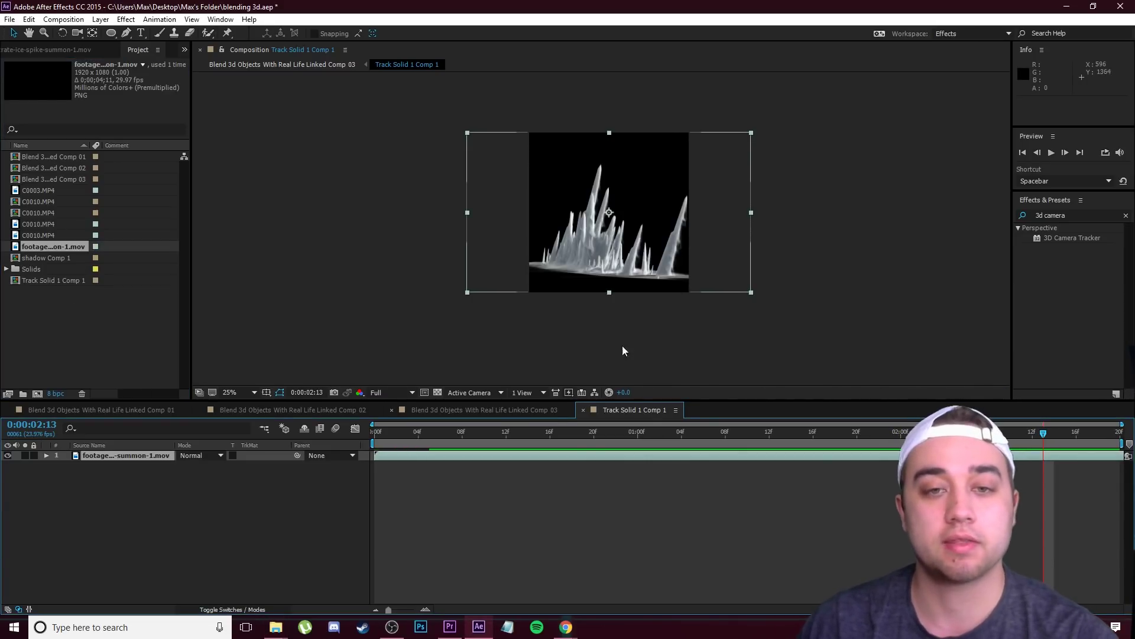
# Step: Play back the ice-spike clip and scale it down to 87% width and 94% height inside the square composition
pyautogui.press('space')
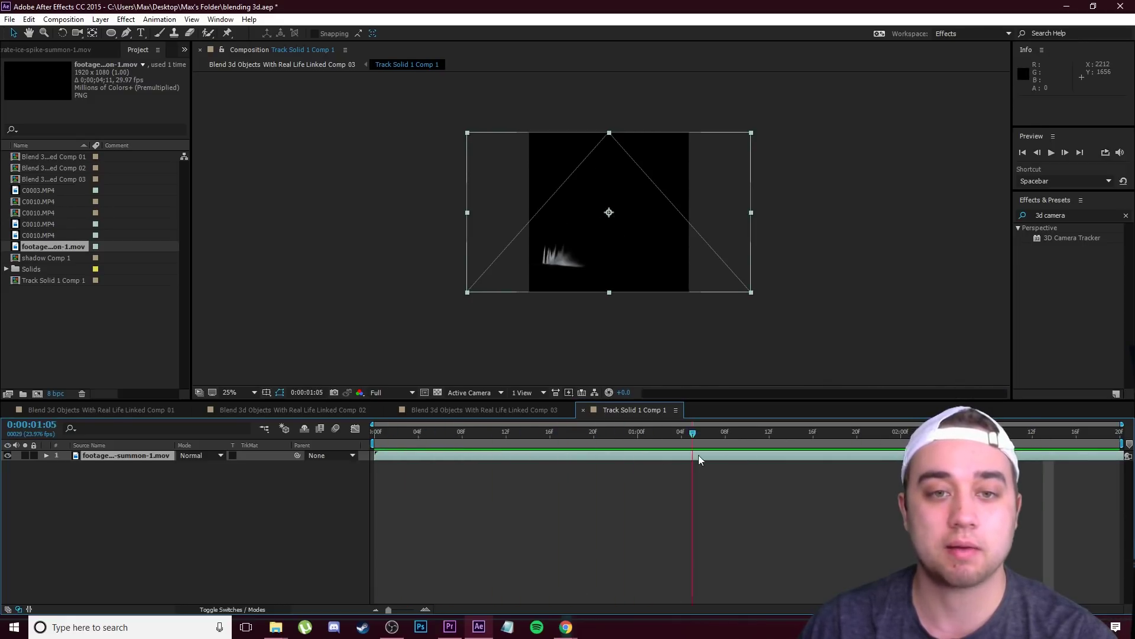
pyautogui.moveTo(751, 292); pyautogui.dragTo(733, 286)
pyautogui.press('space')
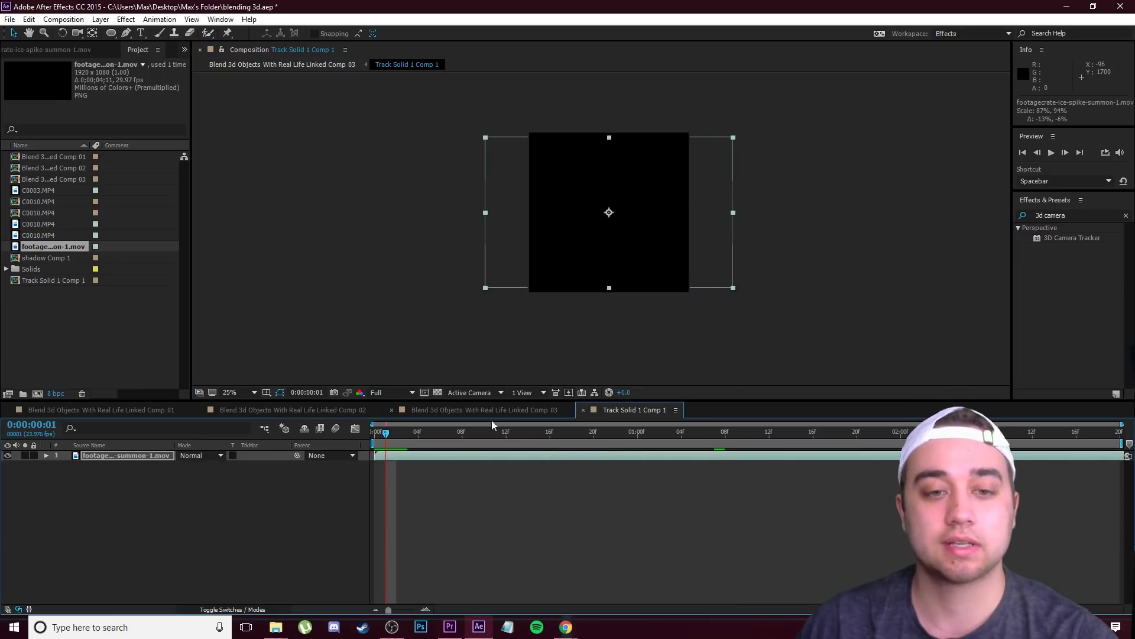
# Step: In Linked Comp 03, preview the ice spikes, set Track Solid 1 Comp 1's X Rotation to 36° and its scale to 63%
pyautogui.click(496, 410)
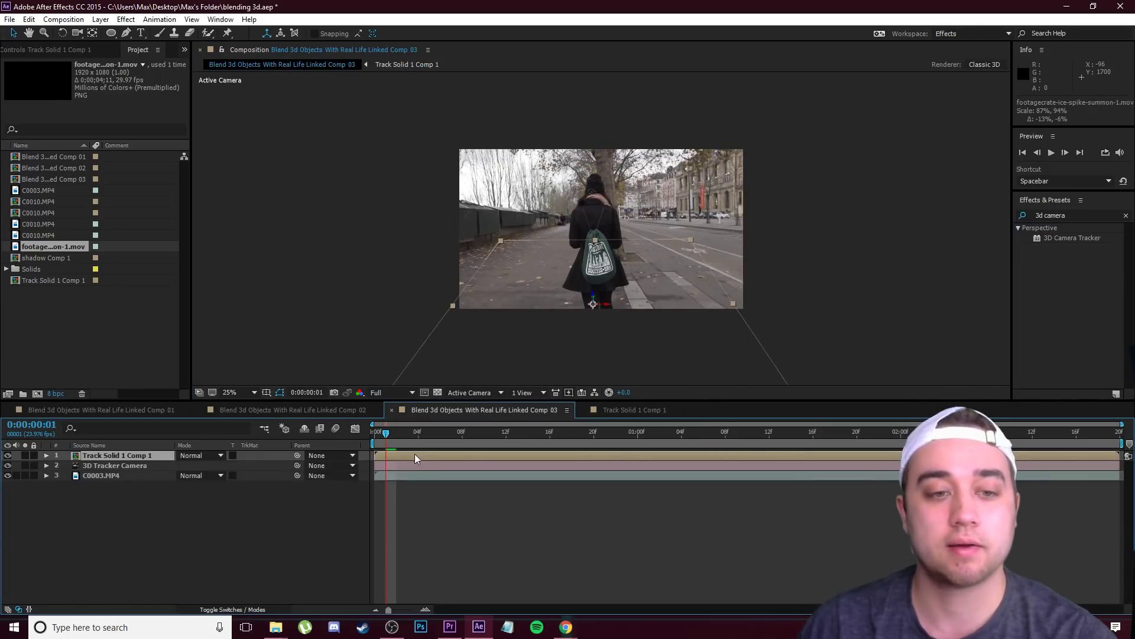
pyautogui.moveTo(389, 431); pyautogui.dragTo(849, 450)
pyautogui.press('space')
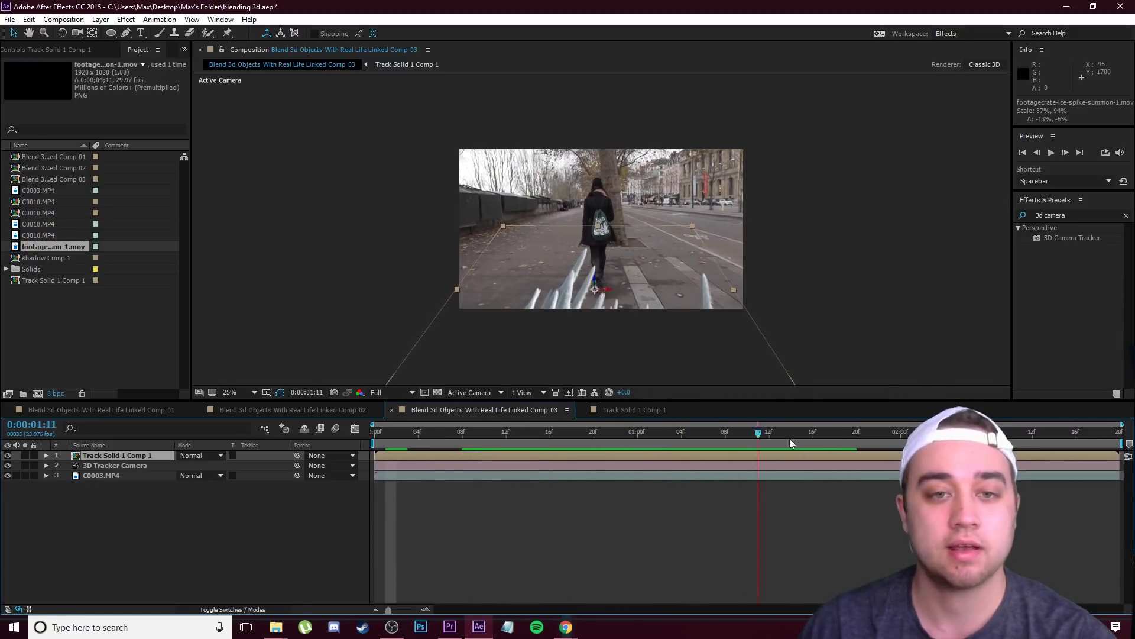
pyautogui.press('space')
pyautogui.click(769, 431)
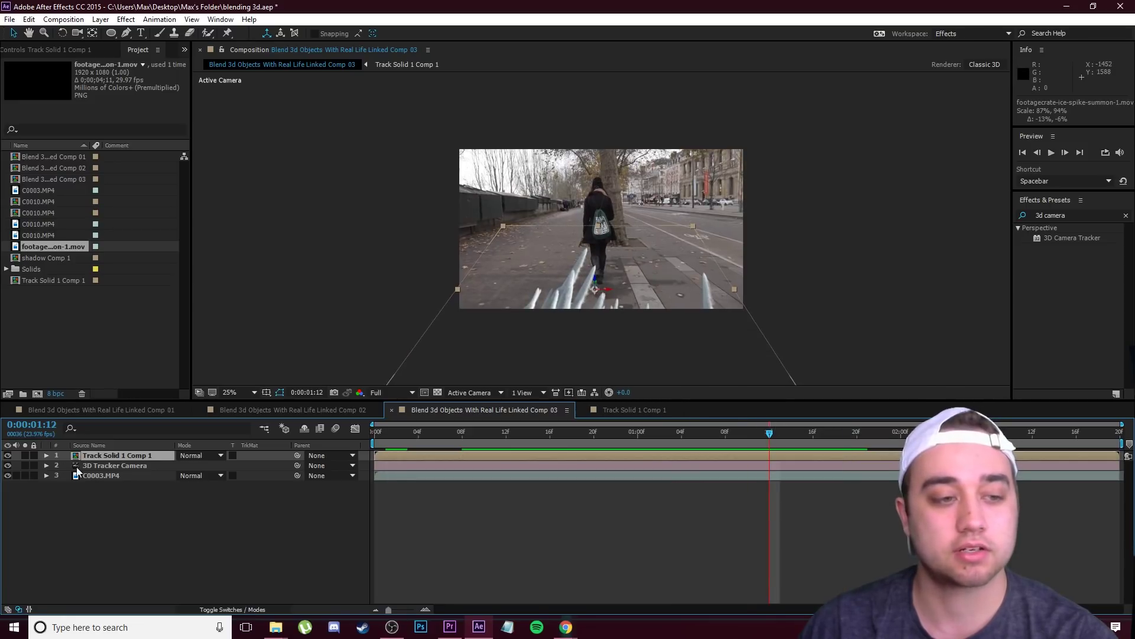
pyautogui.click(47, 455)
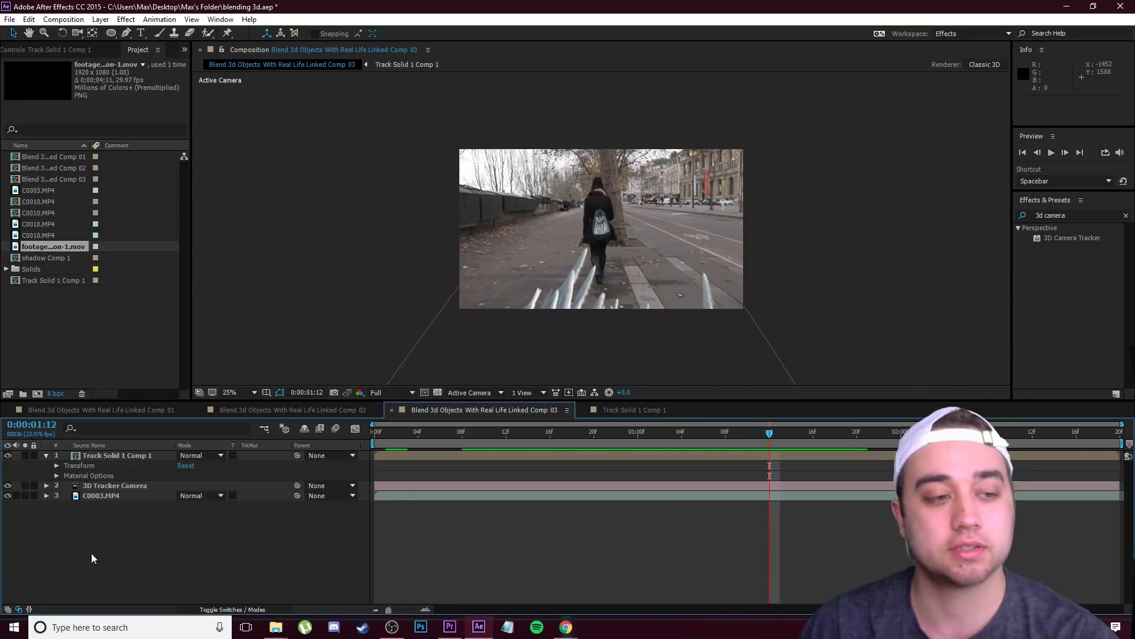
pyautogui.click(57, 466)
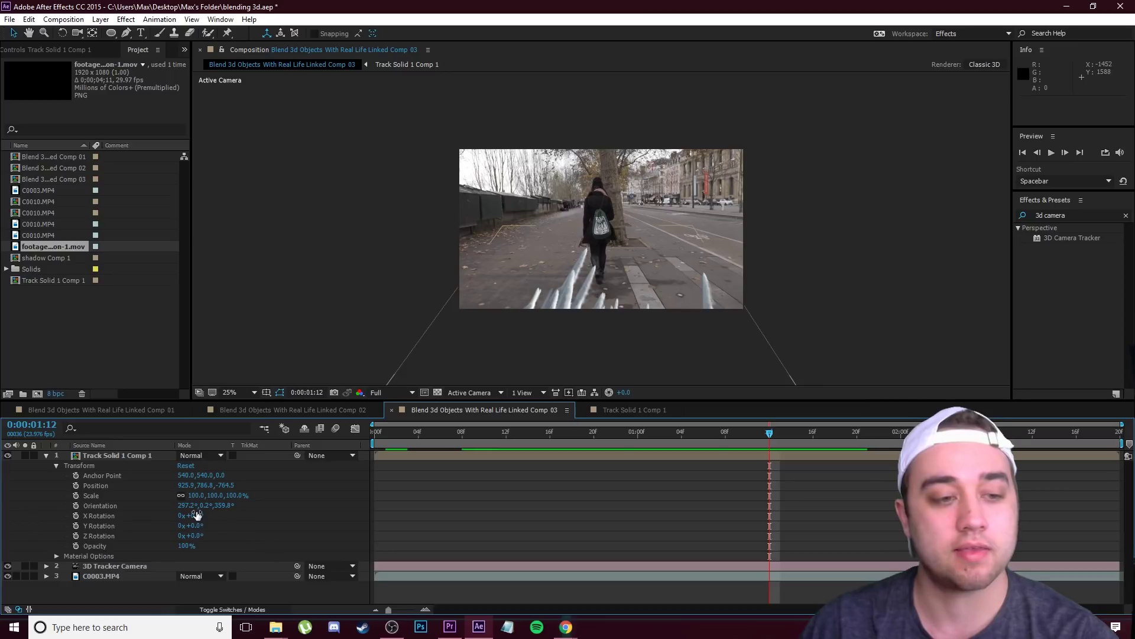
pyautogui.moveTo(201, 513); pyautogui.dragTo(215, 524)
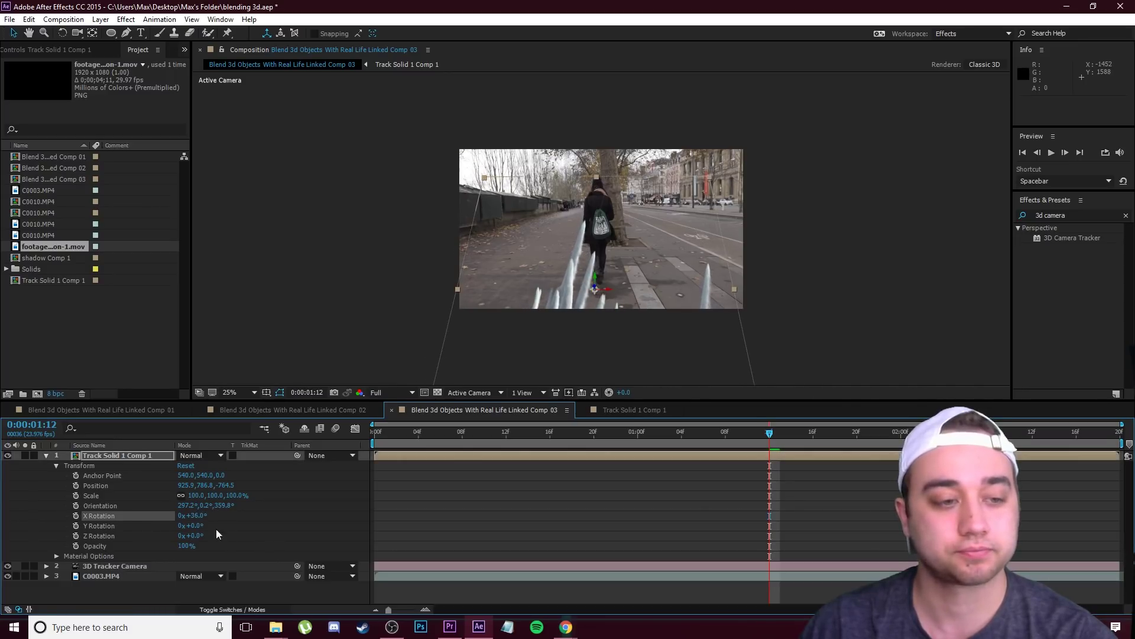
pyautogui.moveTo(226, 496); pyautogui.dragTo(223, 504)
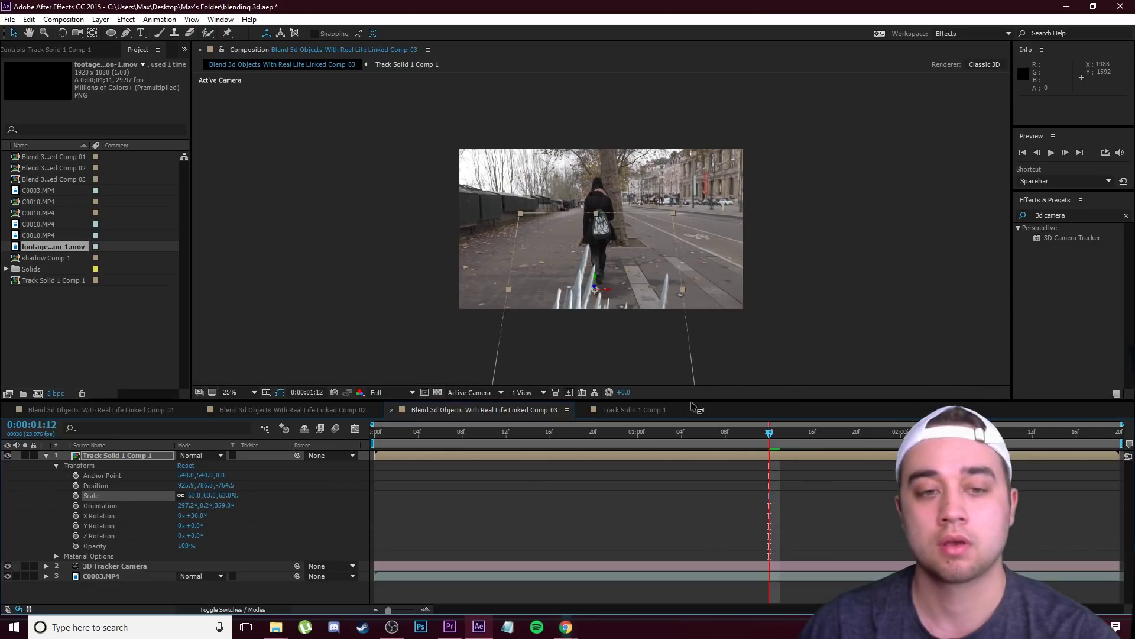
# Step: In Track Solid 1 Comp 1, delay the ice-spike clip so that it starts at 0:00:00:22
pyautogui.click(630, 410)
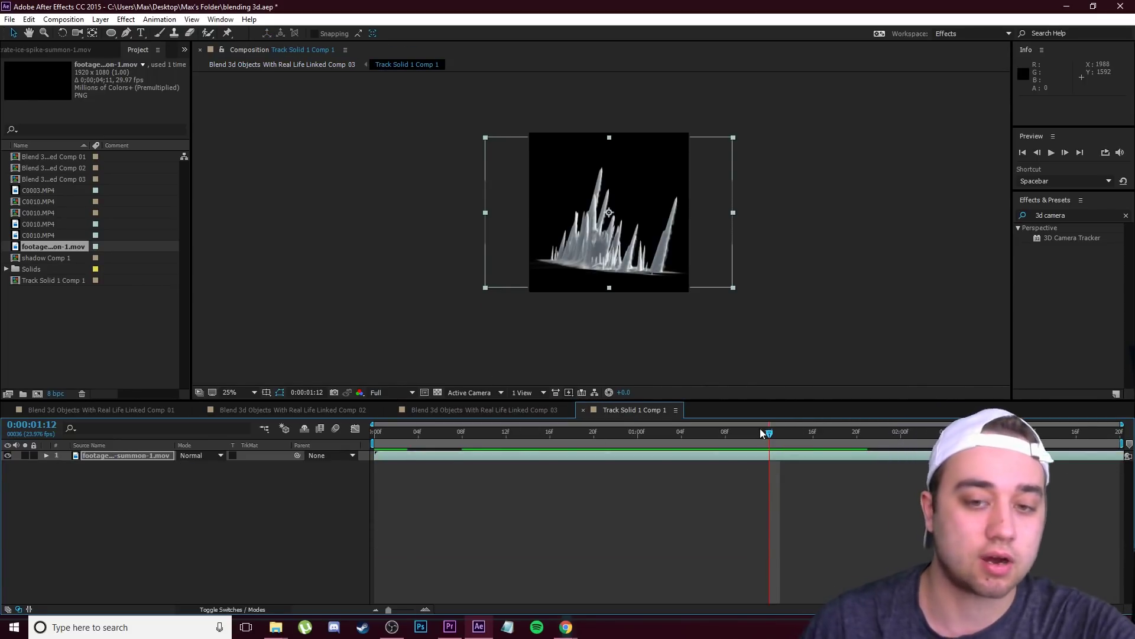
pyautogui.moveTo(769, 432); pyautogui.dragTo(328, 463)
pyautogui.press('space')
pyautogui.moveTo(442, 459); pyautogui.dragTo(674, 464)
# Step: In Linked Comp 03, raise Track Solid 1 Comp 1 on the pavement to about position 940.7, 640.2, -762.7 and scrub the result
pyautogui.click(482, 412)
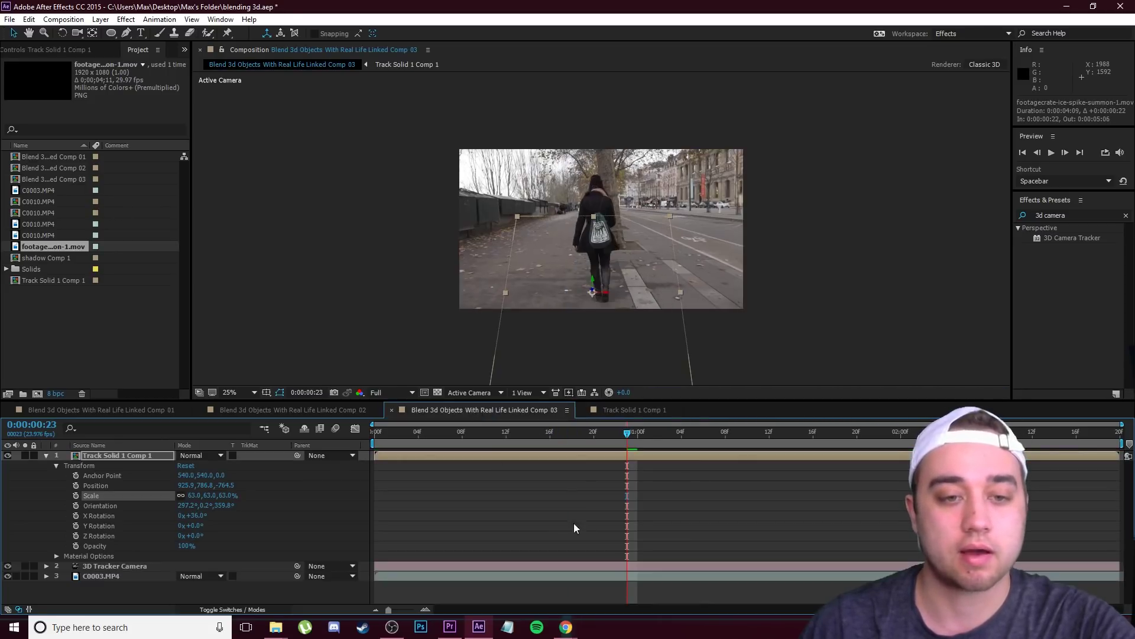
pyautogui.moveTo(625, 437); pyautogui.dragTo(824, 451)
pyautogui.moveTo(606, 328); pyautogui.dragTo(623, 307)
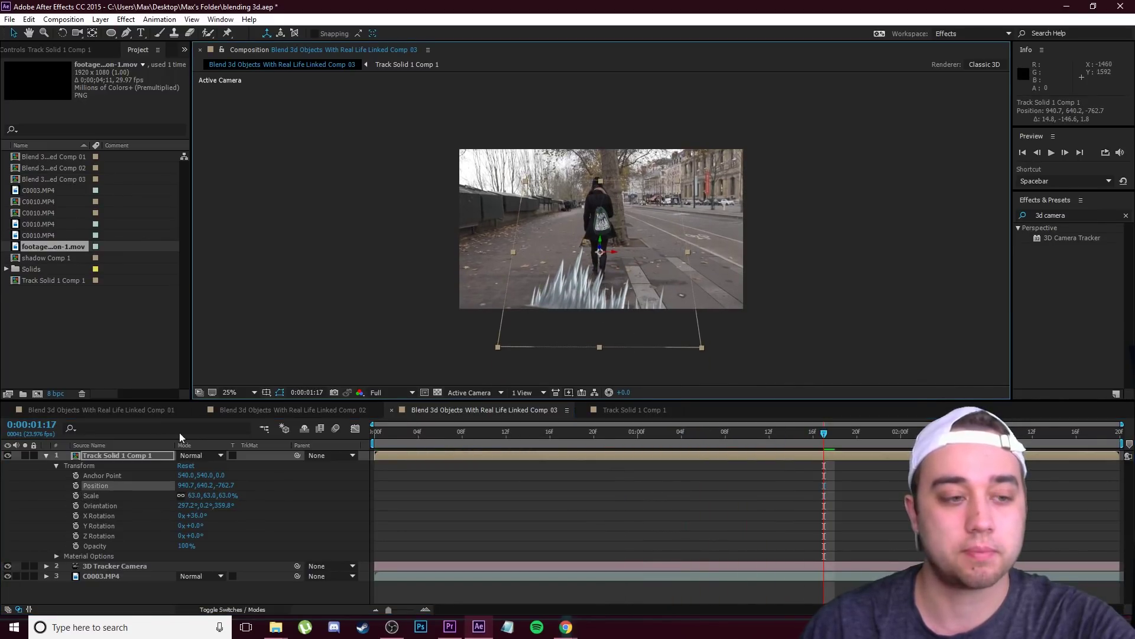
pyautogui.moveTo(824, 432); pyautogui.dragTo(787, 461)
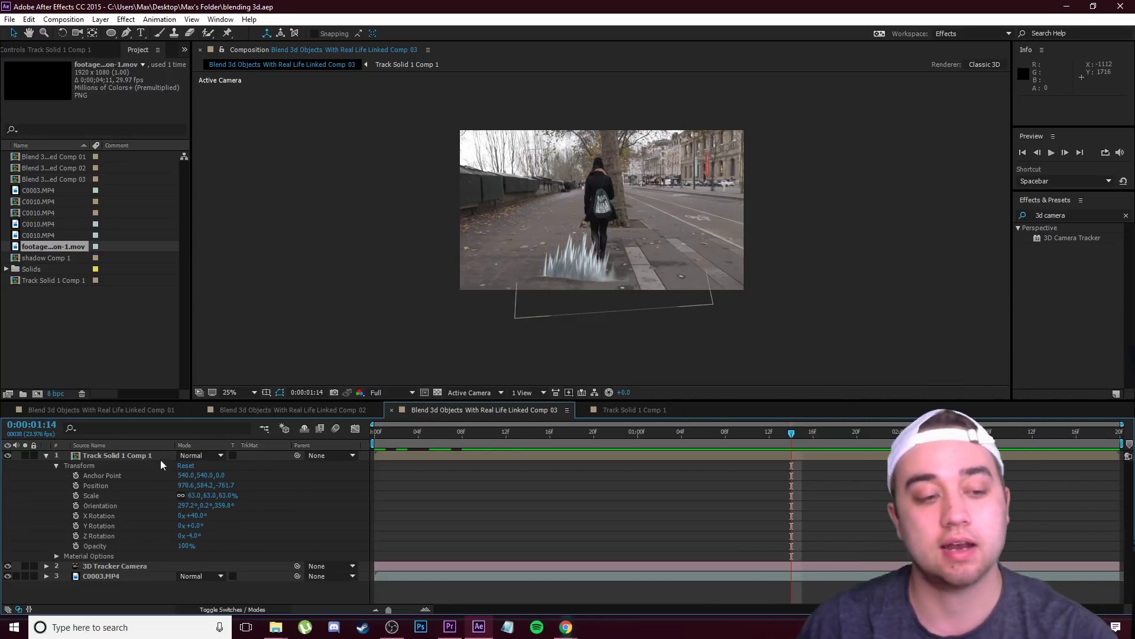
# Step: Delete the 3D Camera Tracker effect from the C0003.MP4 layer
pyautogui.click(94, 577)
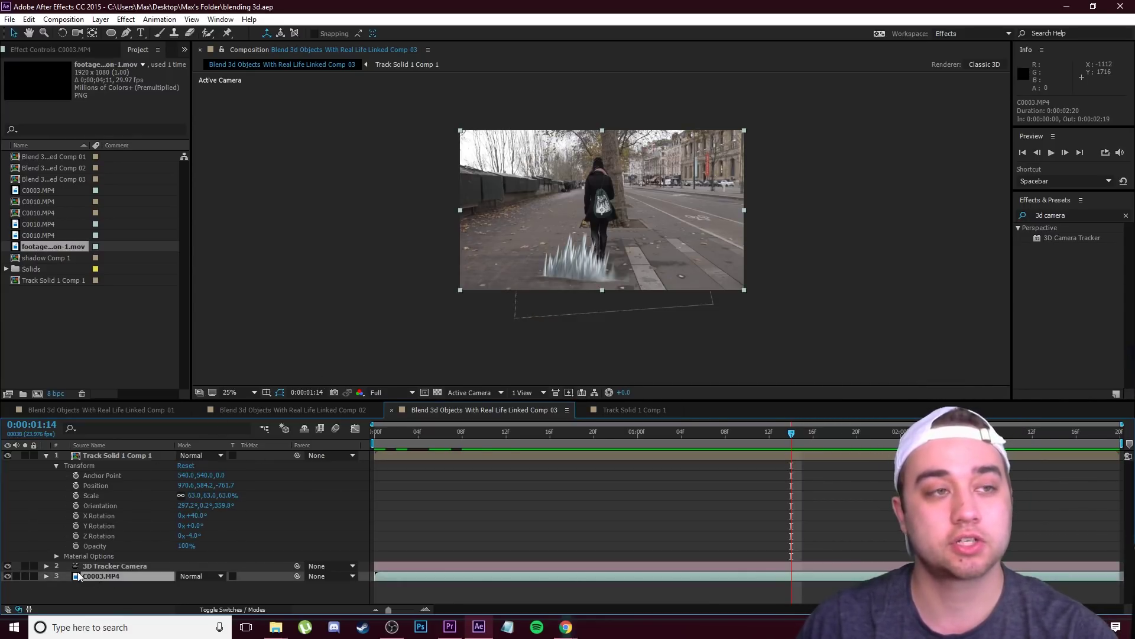
pyautogui.click(62, 50)
pyautogui.click(37, 78)
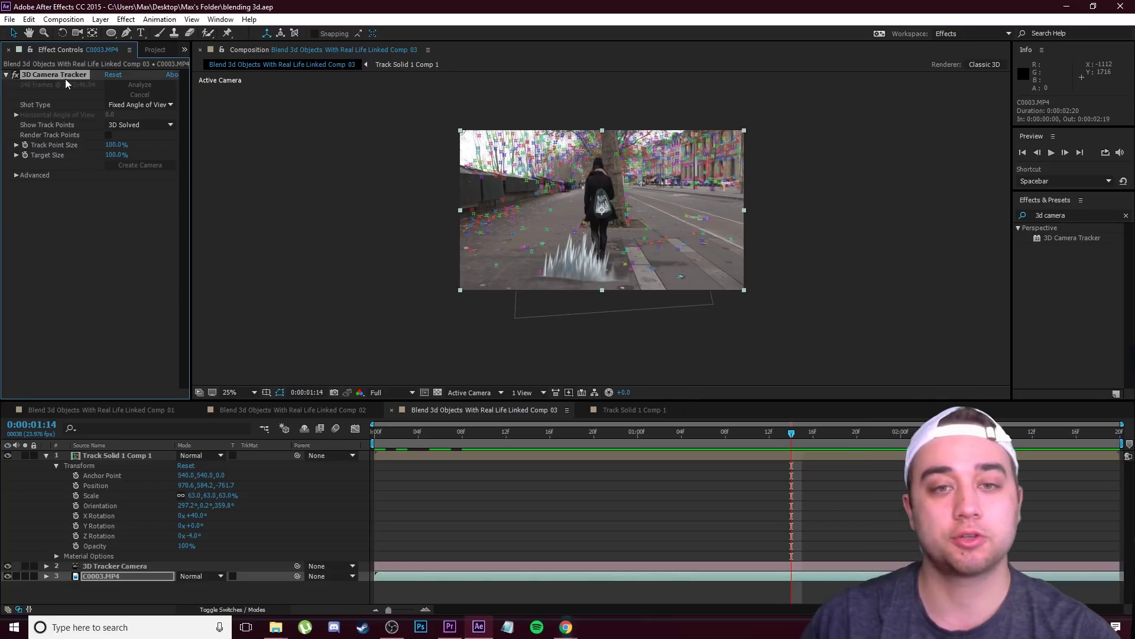
pyautogui.press('Delete')
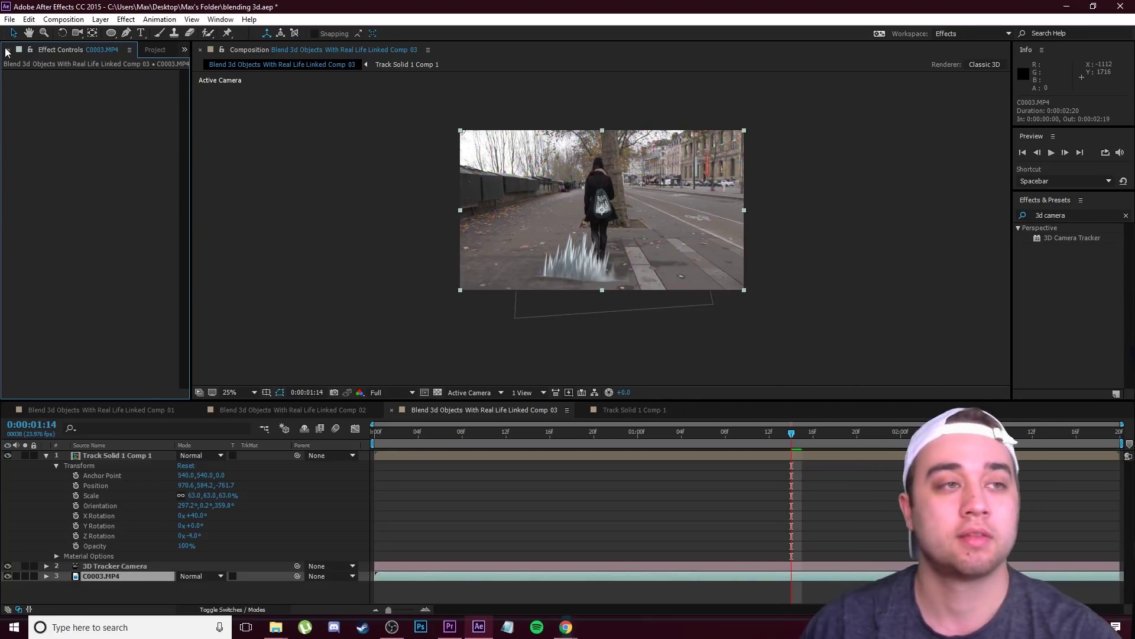
# Step: Save the After Effects project, switch to Premiere Pro and save the project there as well
pyautogui.click(9, 19)
pyautogui.click(34, 130)
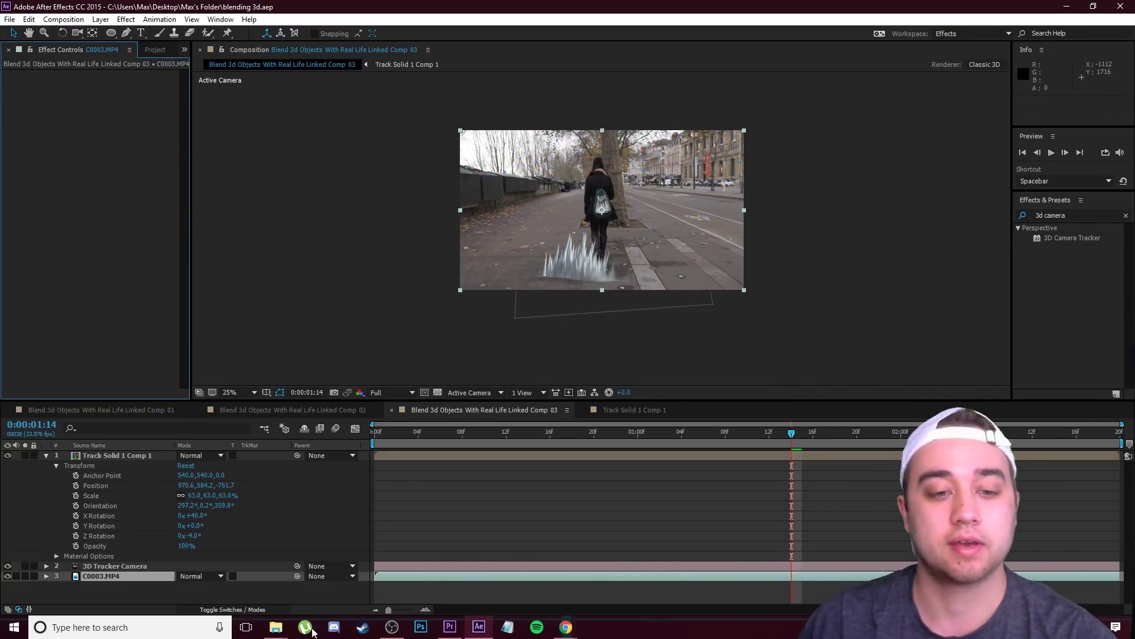
pyautogui.click(450, 627)
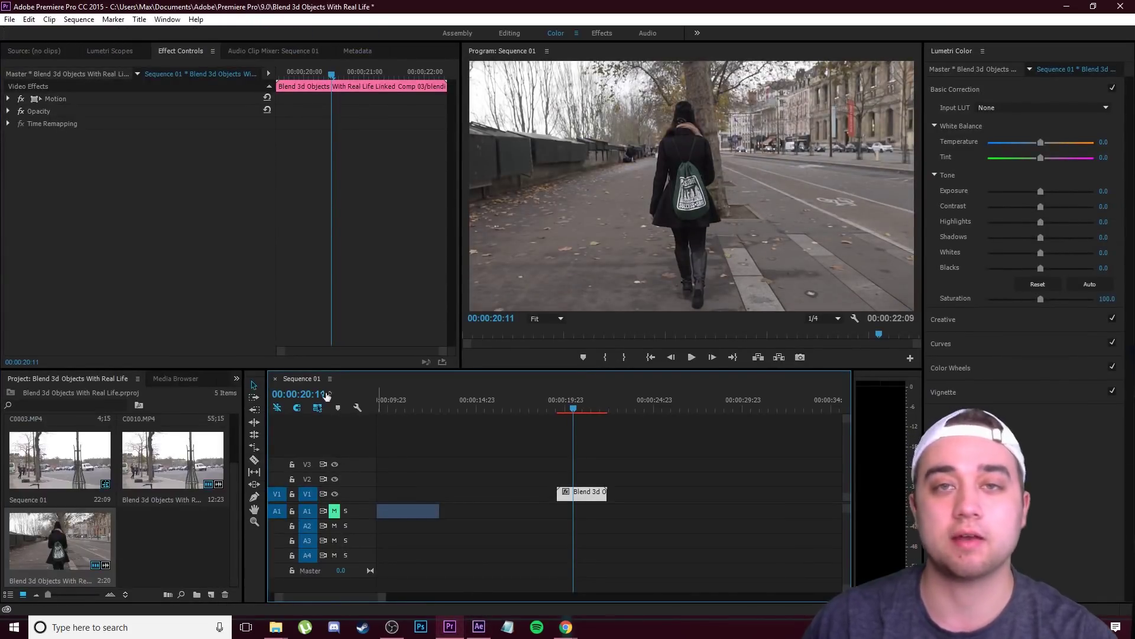
pyautogui.click(13, 21)
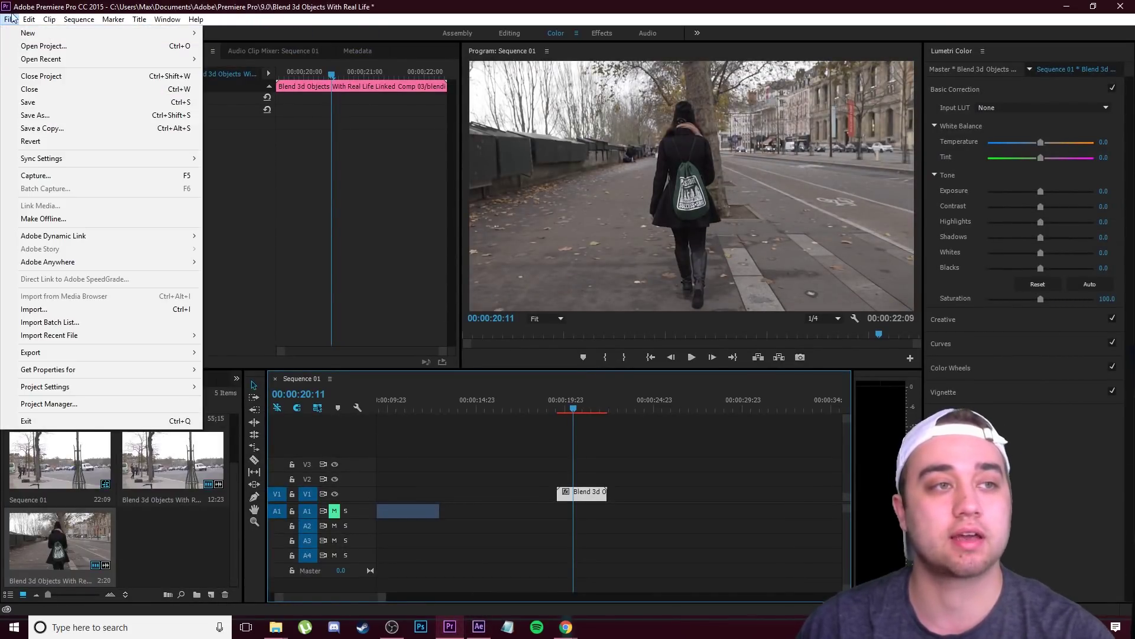
pyautogui.click(32, 102)
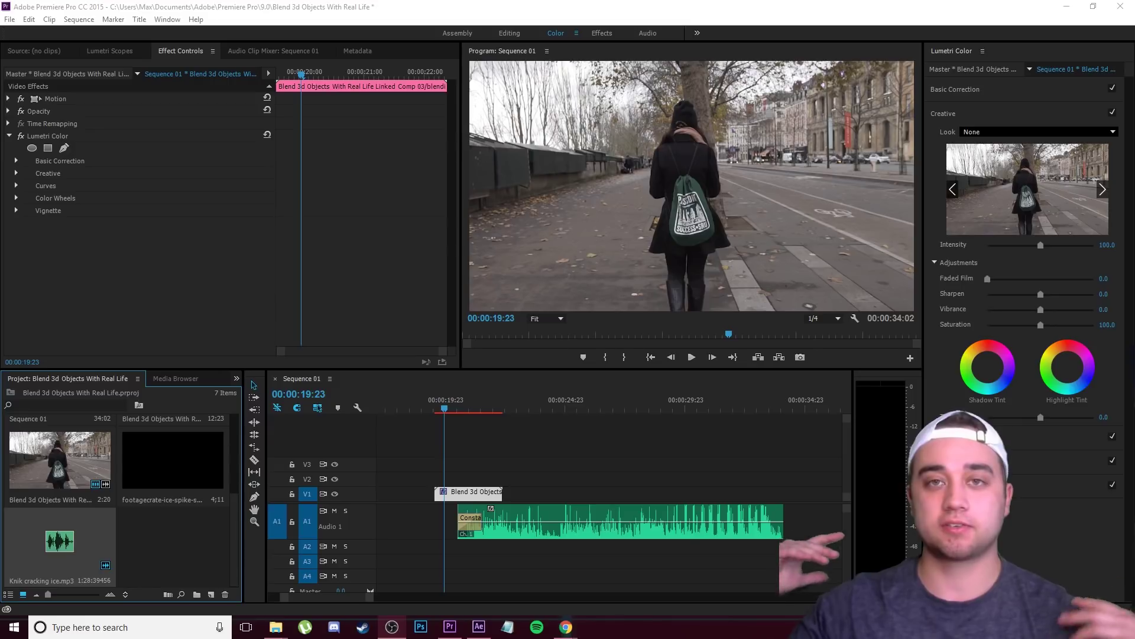